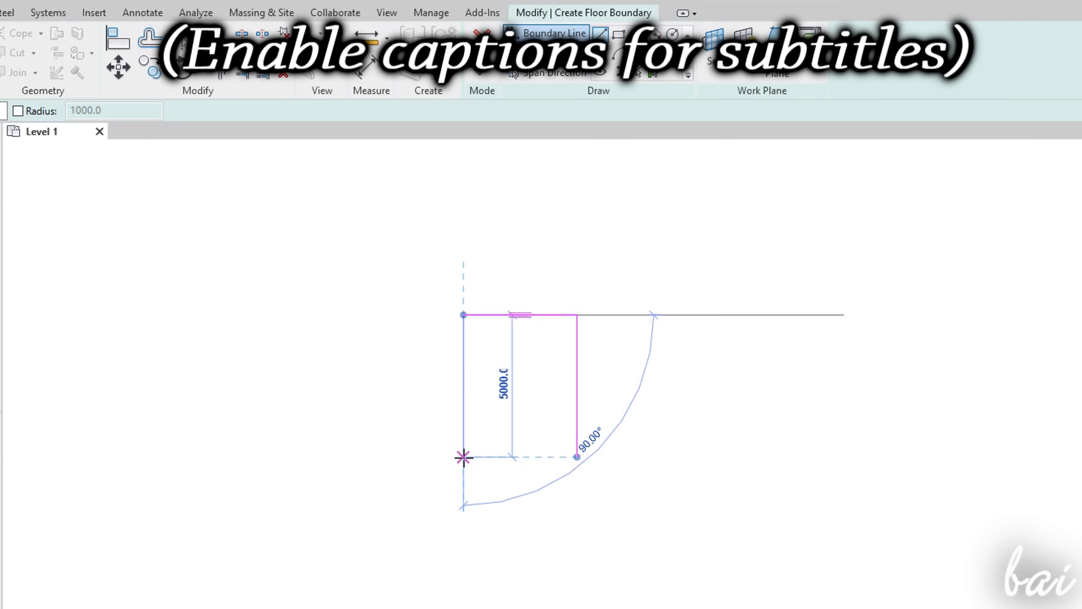
Sketch the floor boundary with tangent-end arcs and select the back and front wall windows
click(462, 454)
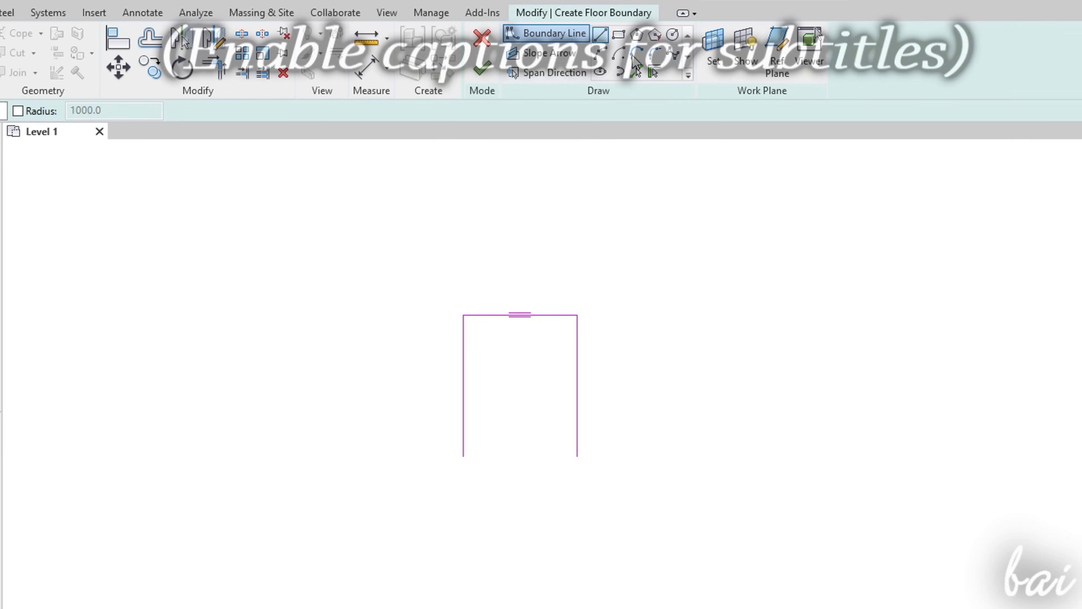
click(637, 56)
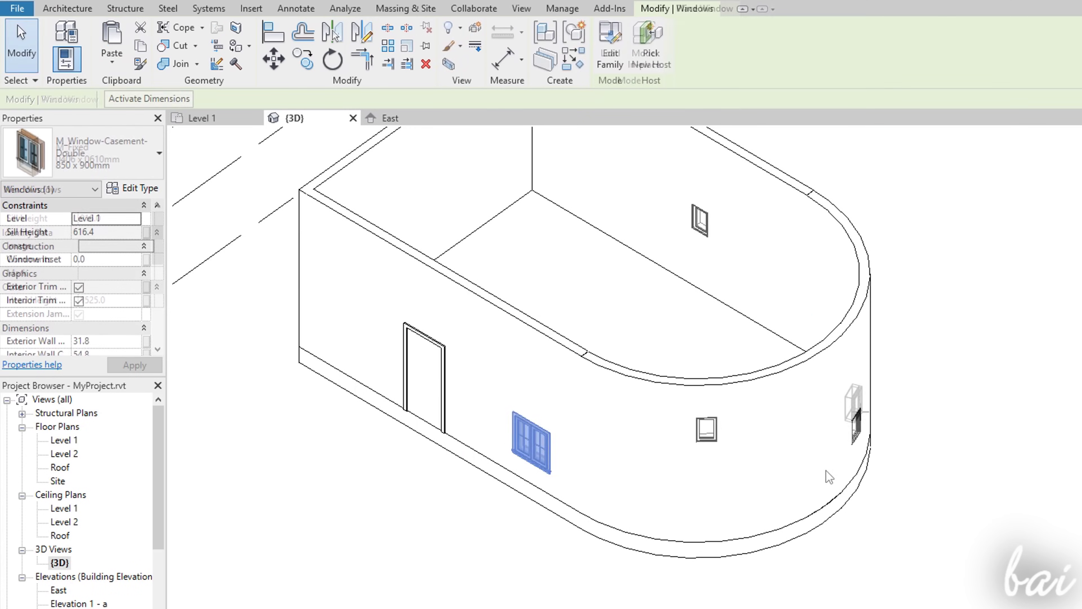
click(698, 213)
click(519, 442)
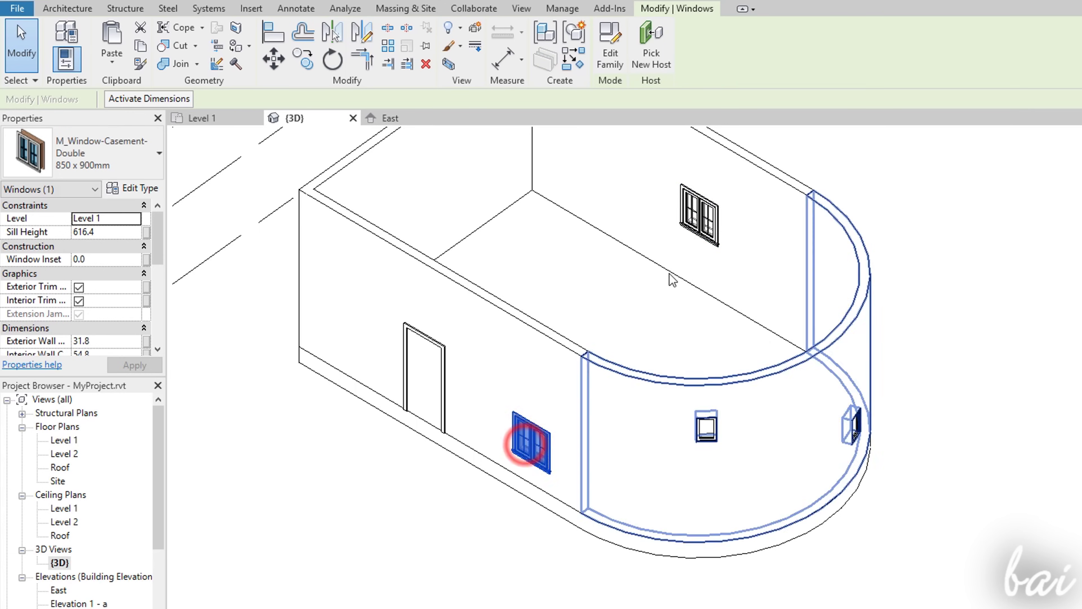
click(701, 221)
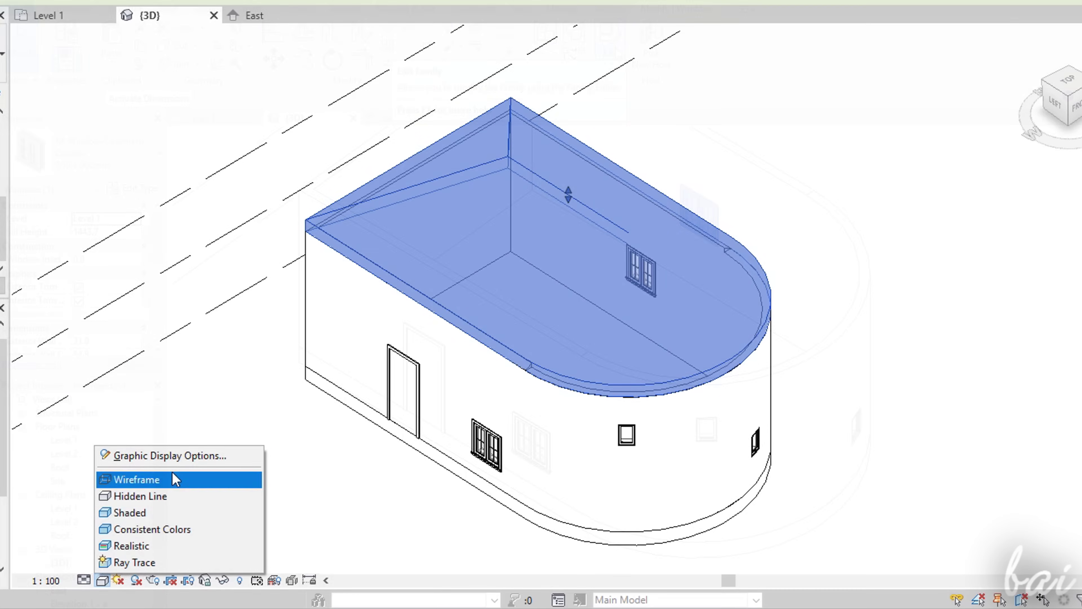
Change the visual style to Hidden Line, then to Shaded
click(162, 494)
click(102, 579)
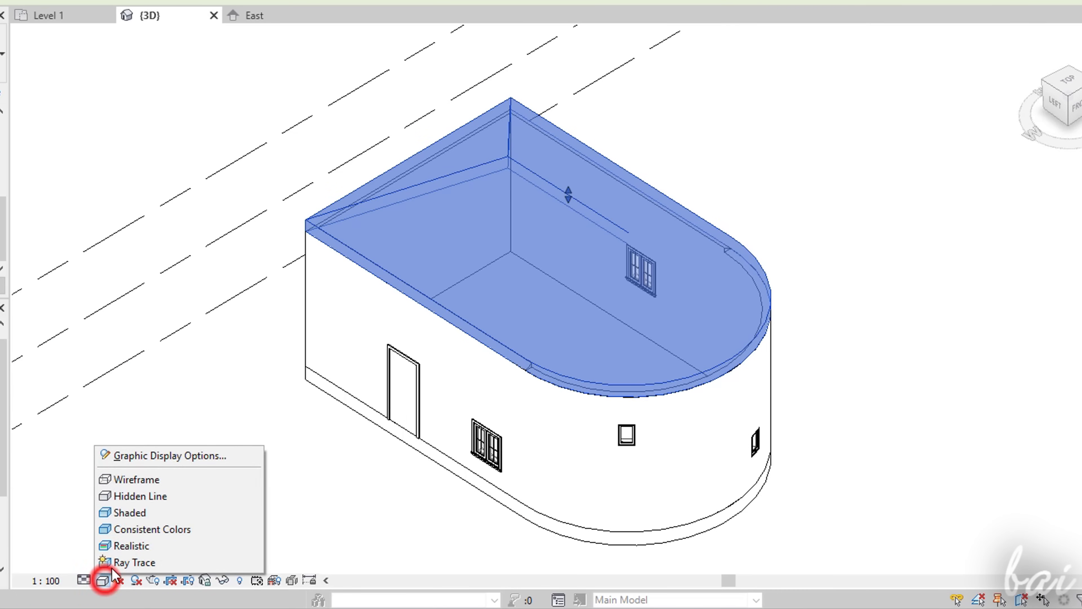
click(133, 513)
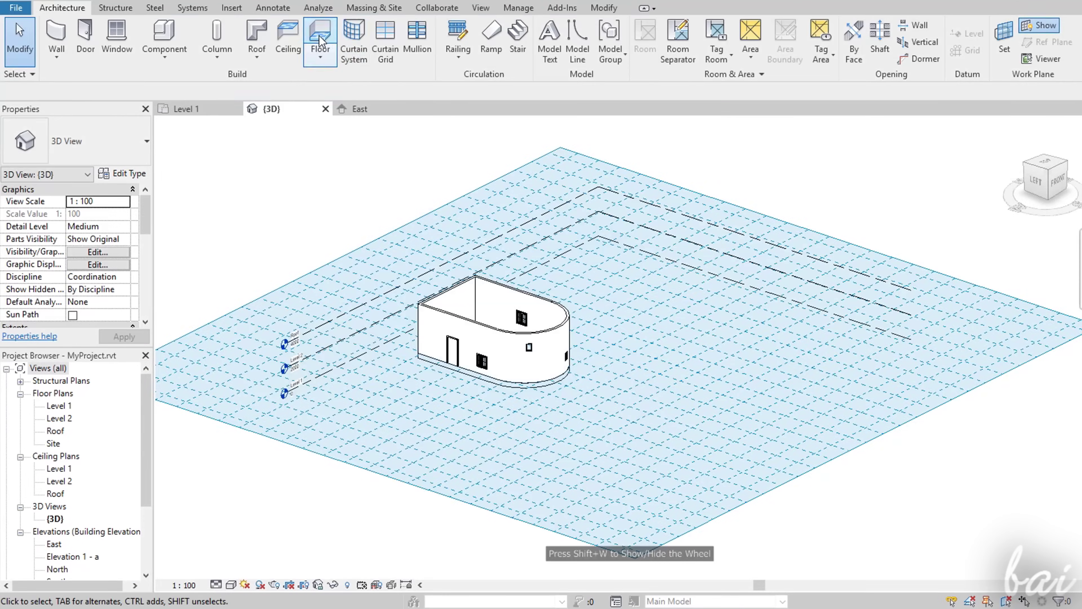
Start a new floor and begin drawing its boundary as a rectangle
click(319, 40)
click(679, 27)
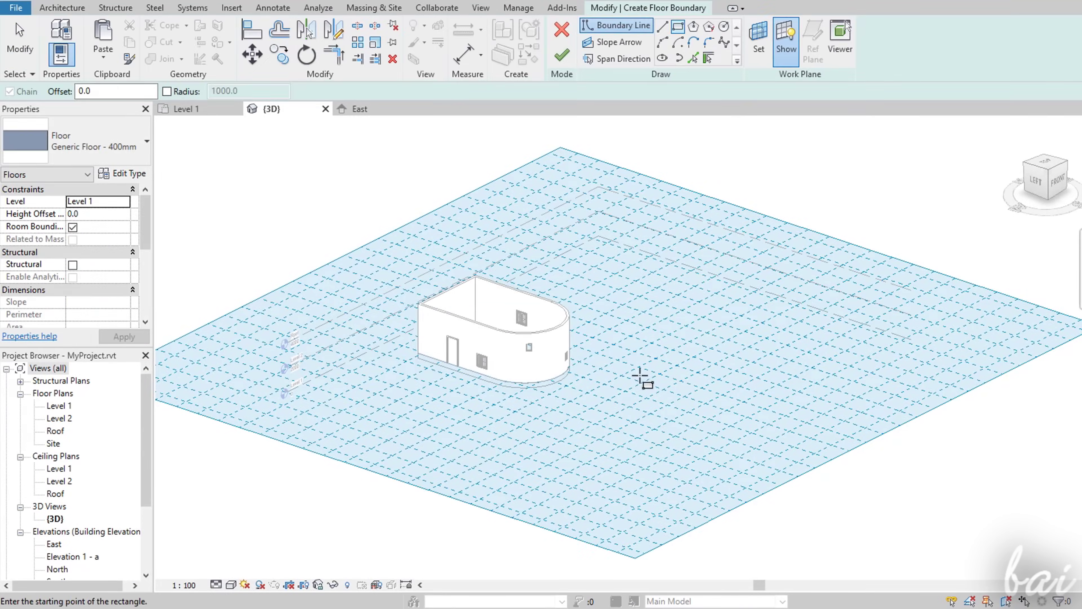
click(641, 369)
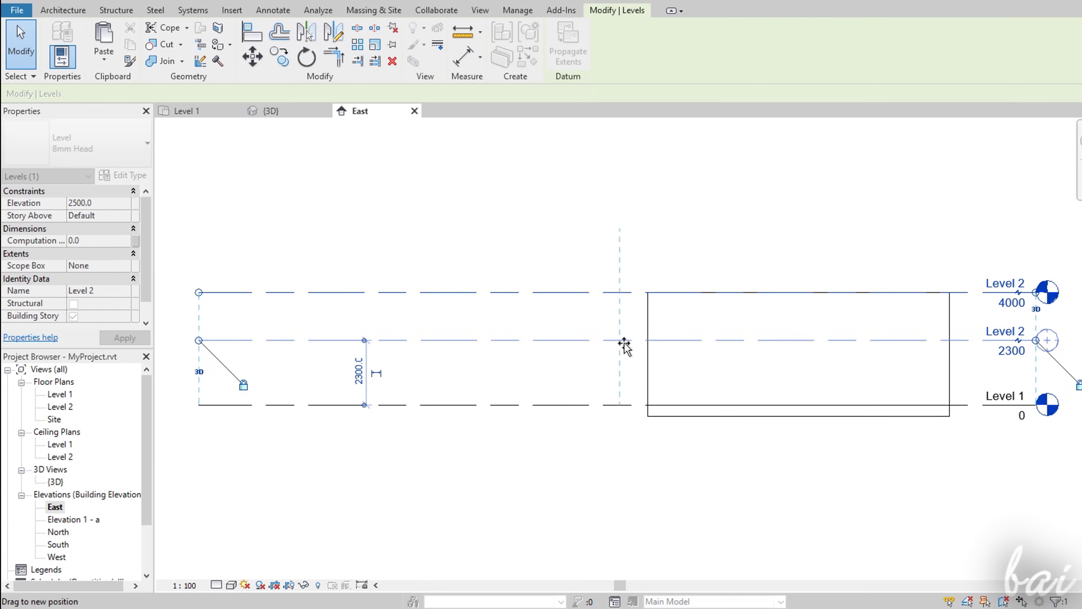
Lower Level 2 from 2500 to 2000 and resize the straight front wall's height
drag(623, 335, 624, 348)
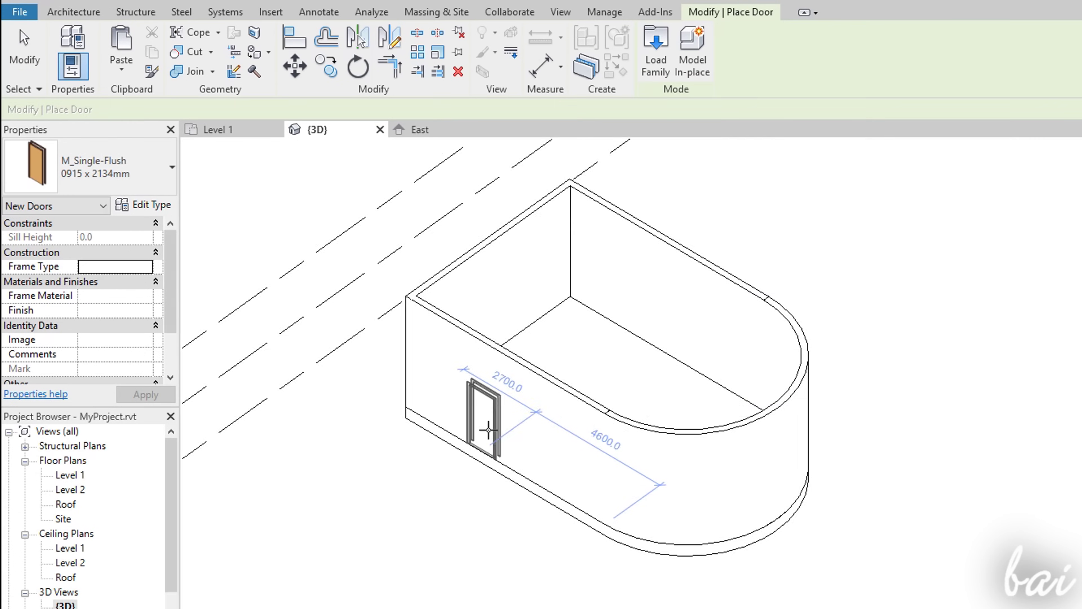
scroll(563, 459, up, 3)
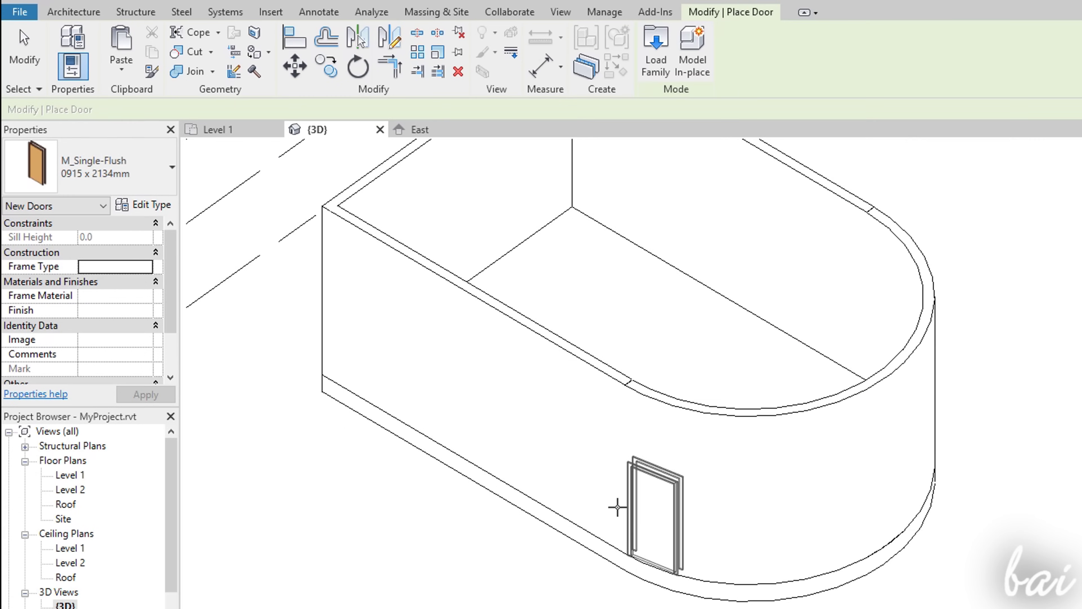
click(531, 406)
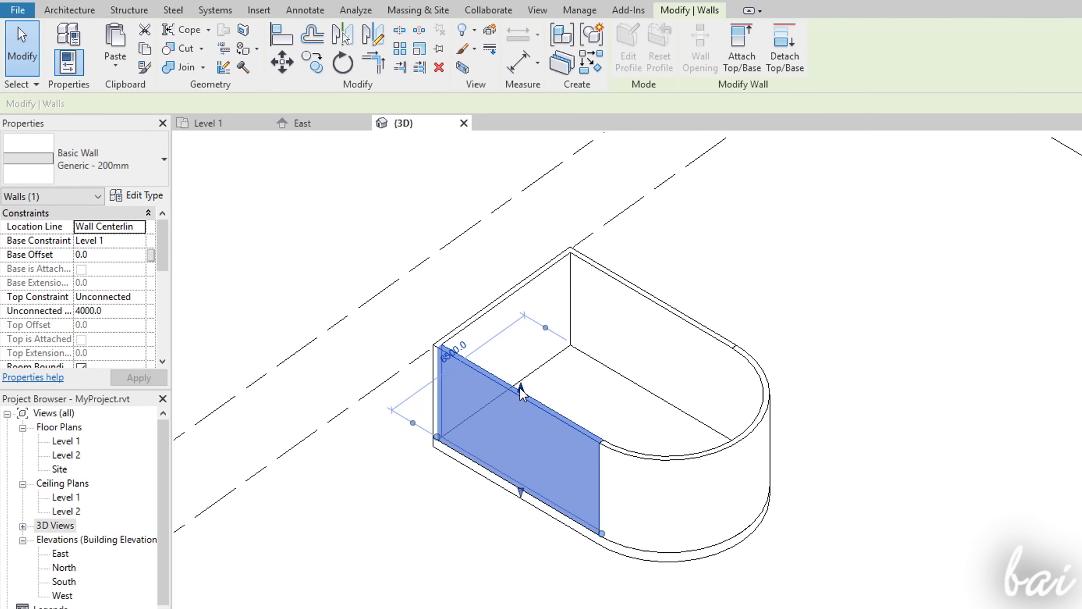
drag(519, 382, 520, 430)
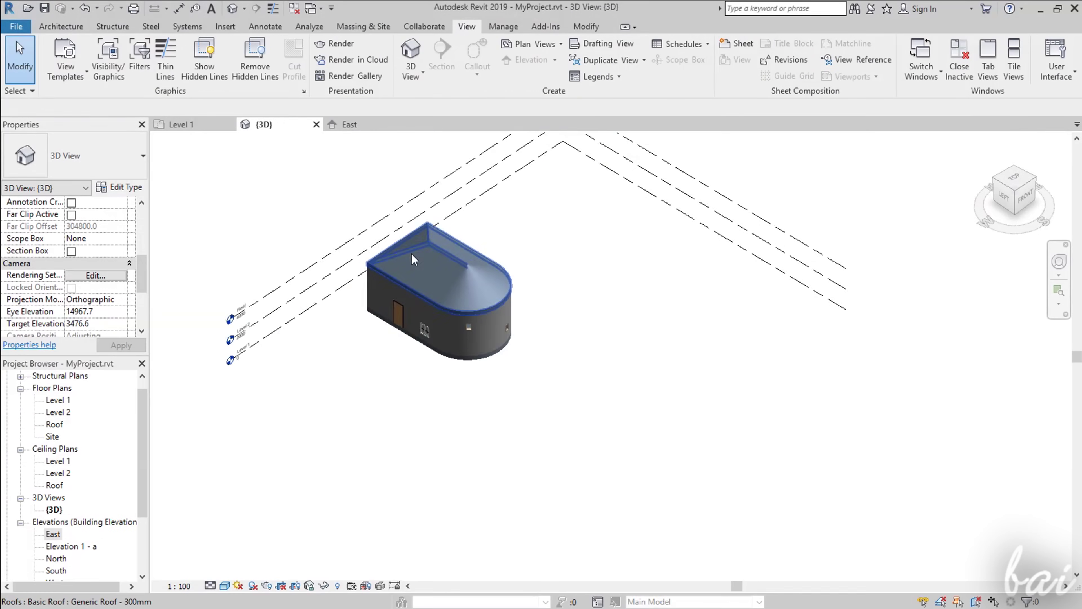
scroll(332, 166, up, 3)
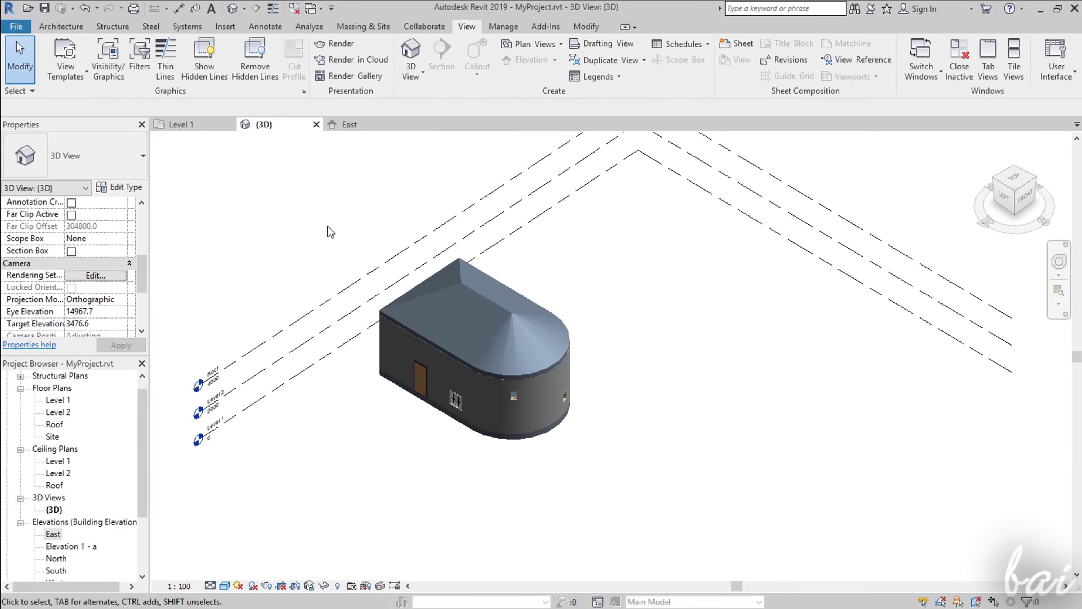
scroll(171, 442, up, 3)
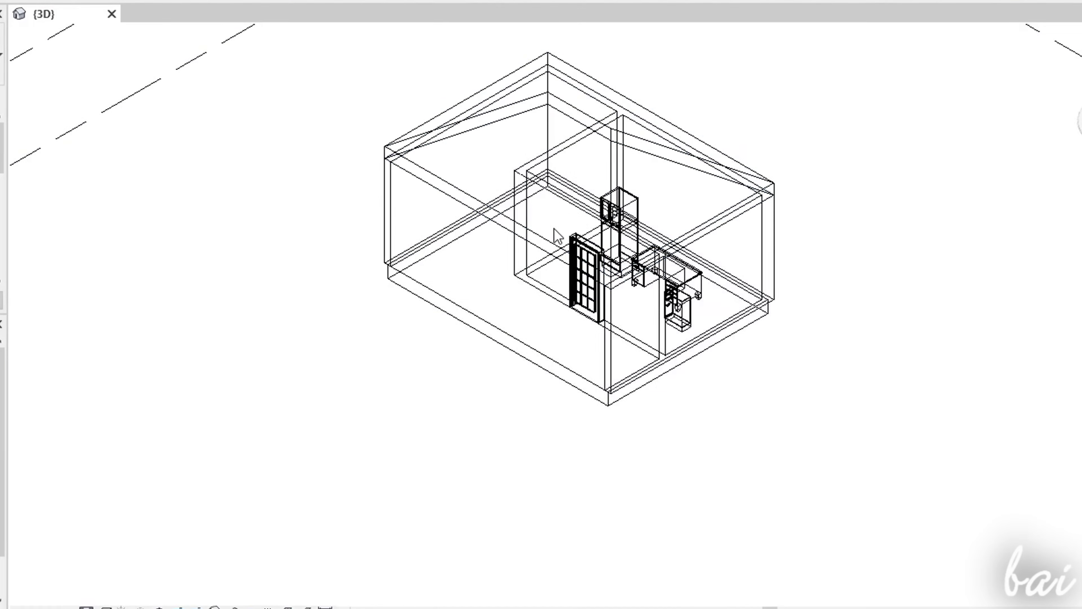
scroll(694, 208, up, 5)
scroll(702, 213, up, 4)
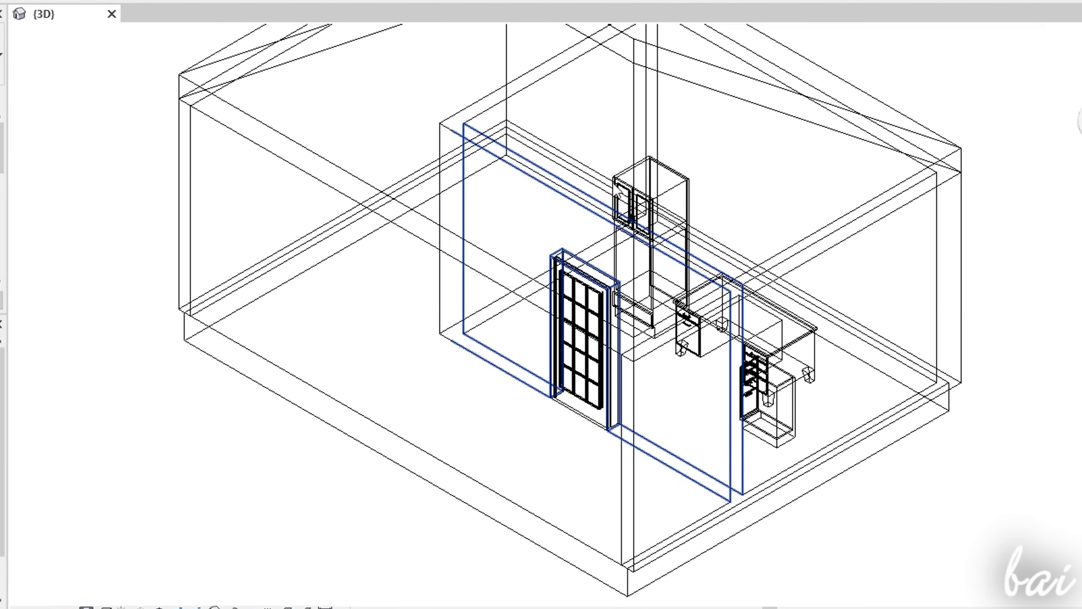
drag(1003, 332, 1034, 379)
drag(726, 514, 766, 501)
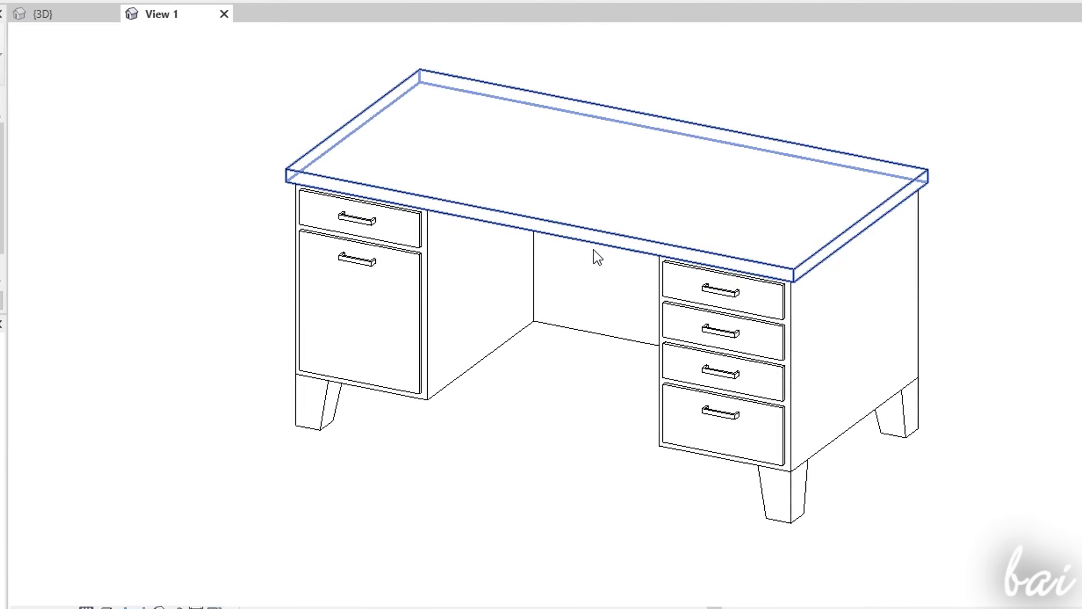
scroll(596, 255, down, 3)
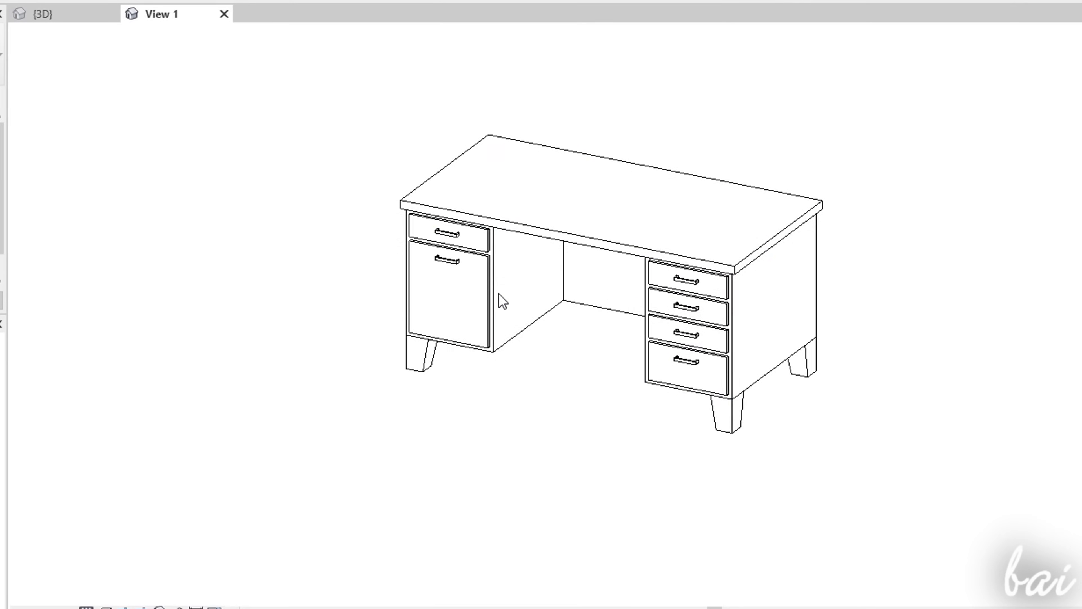
mouse_move(835, 273)
mouse_down()
mouse_move(746, 304)
mouse_move(537, 289)
mouse_move(391, 164)
mouse_move(516, 133)
mouse_move(746, 140)
mouse_move(1045, 293)
mouse_up()
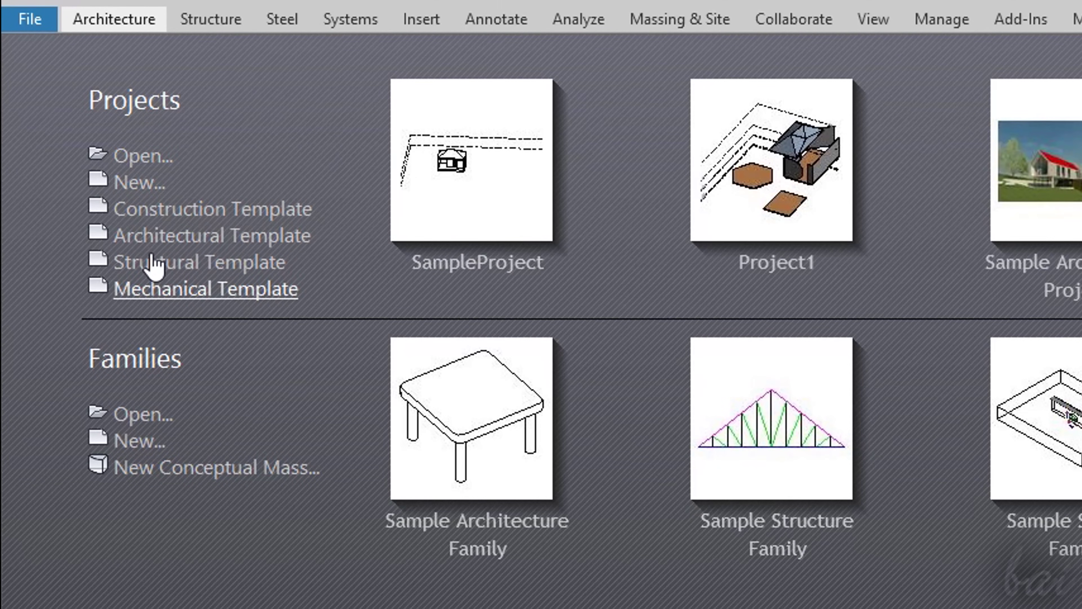
Create a new project using the Architectural Template
click(141, 188)
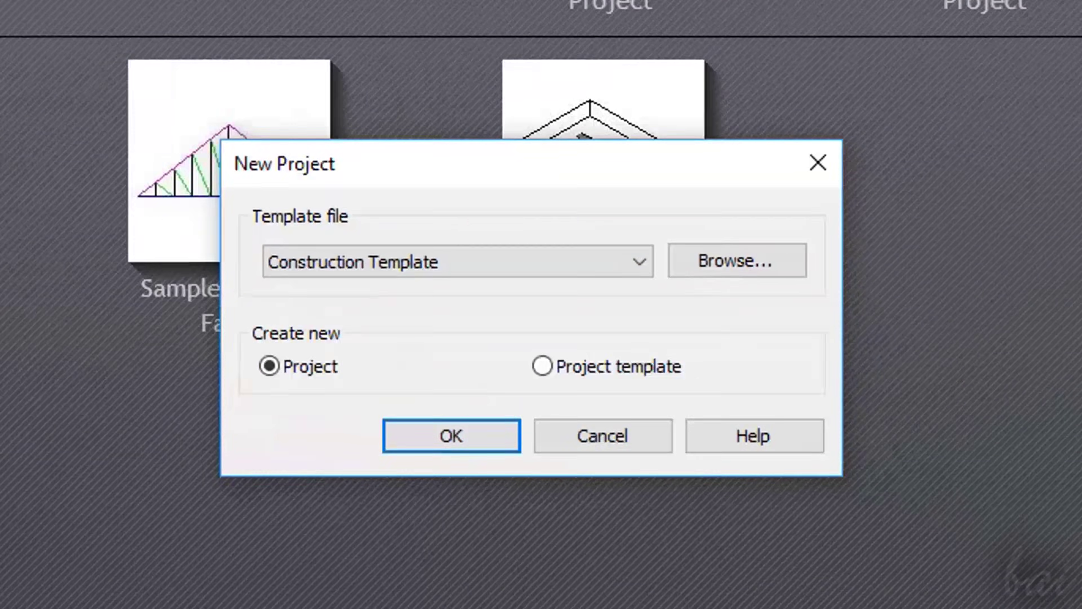
click(459, 263)
click(454, 332)
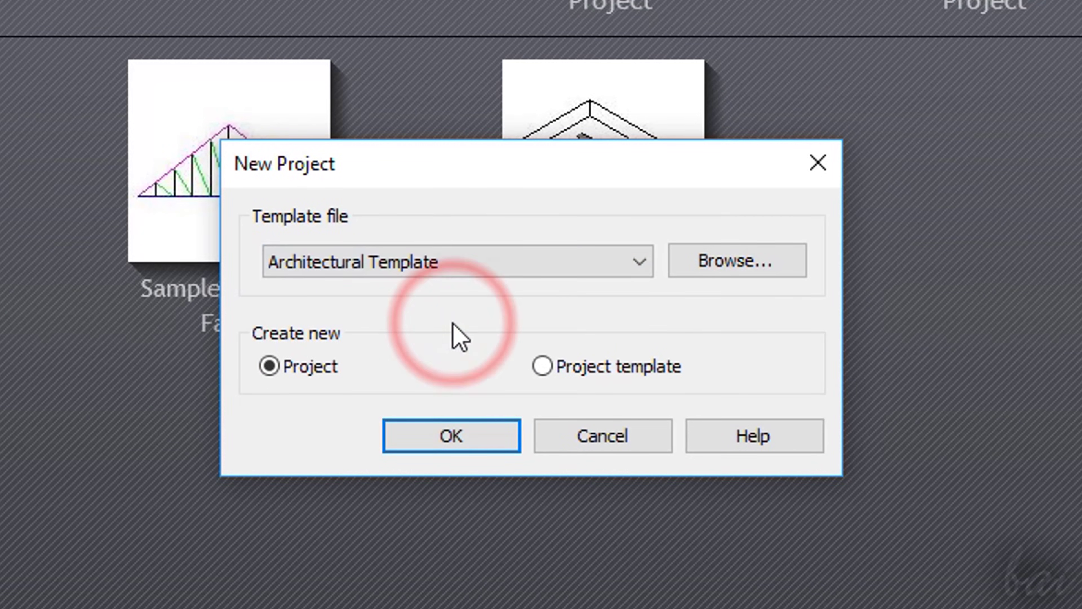
click(467, 438)
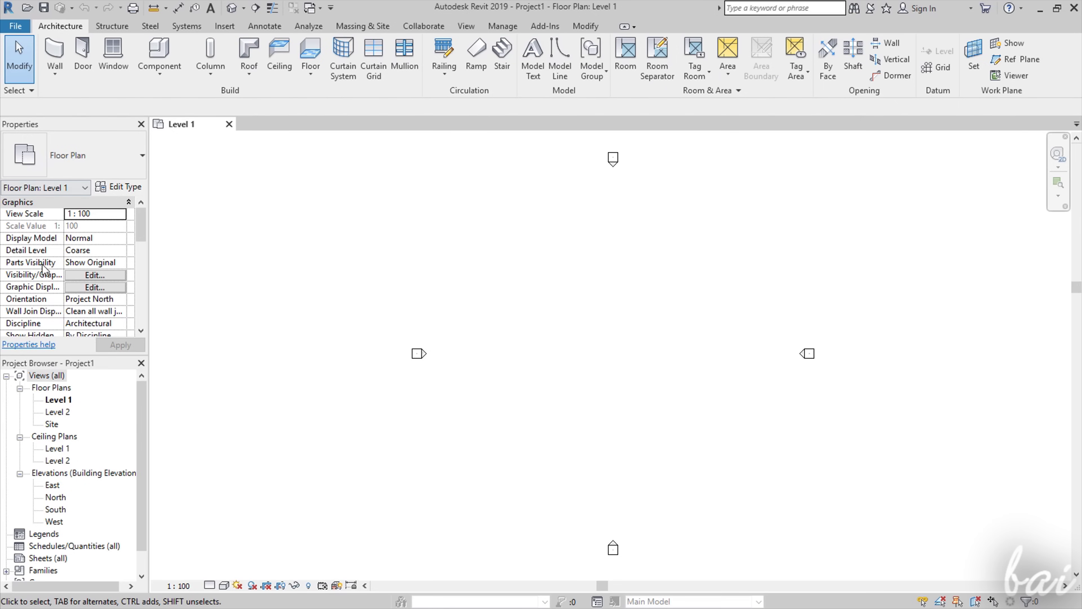
Show the properties of the Views list in the Project Browser
scroll(110, 454, down, 1)
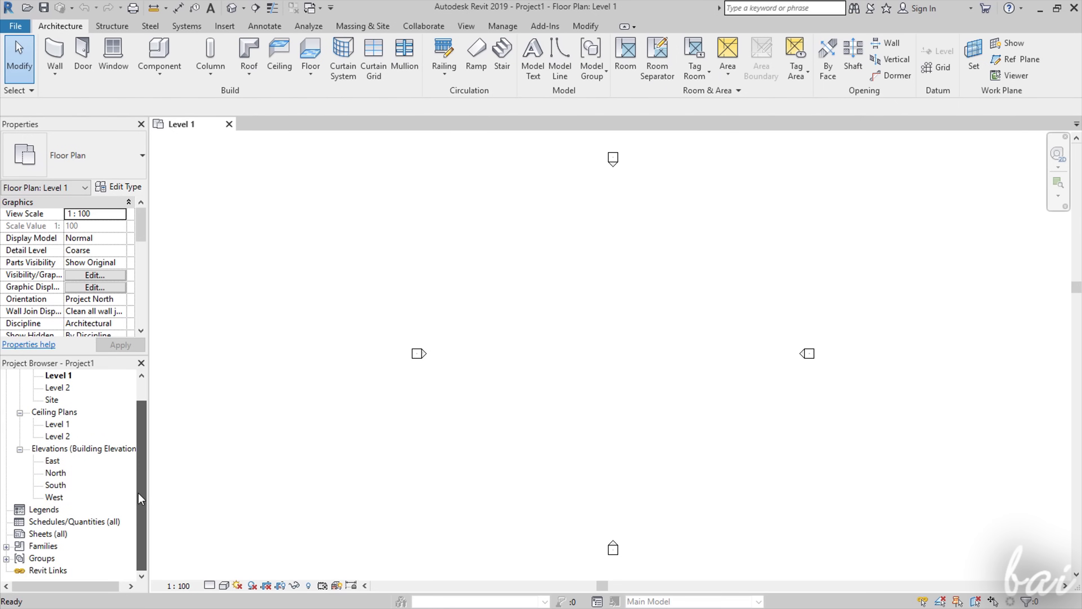
scroll(85, 427, up, 1)
click(47, 375)
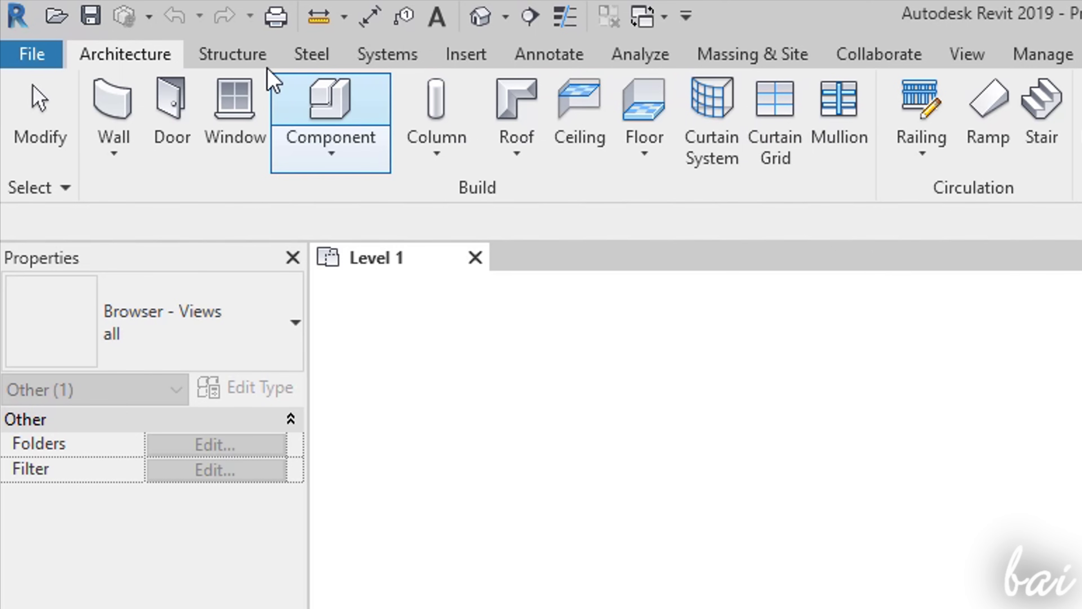
click(241, 56)
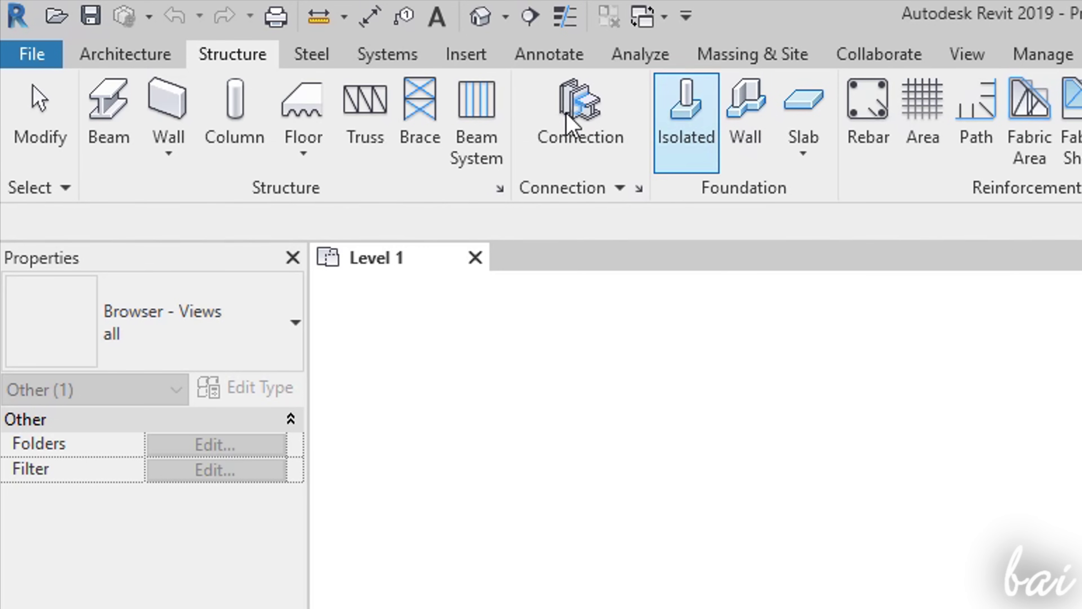
click(369, 64)
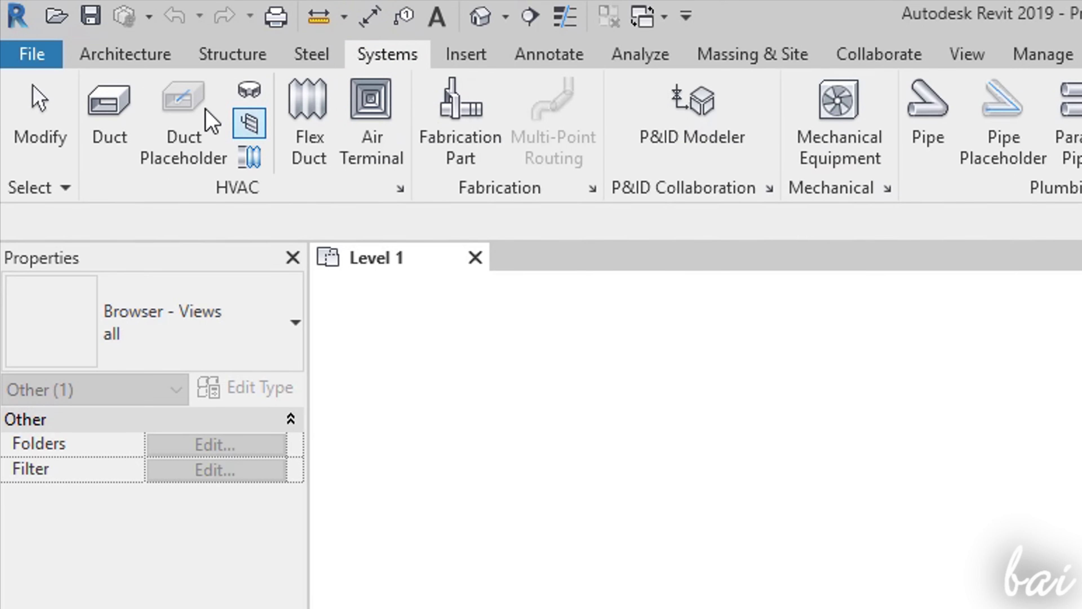
click(137, 64)
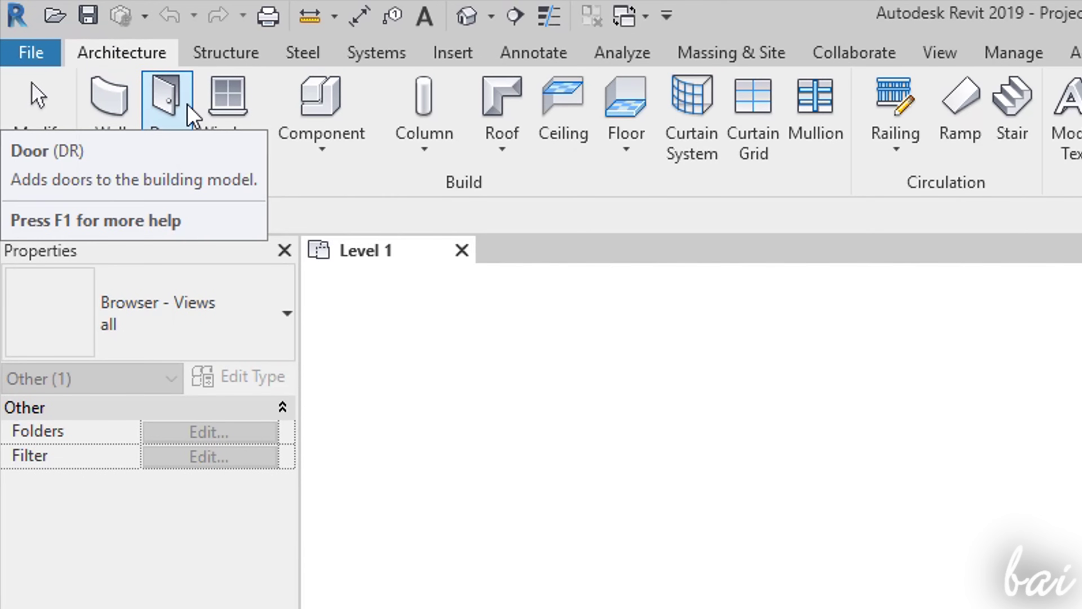
click(99, 149)
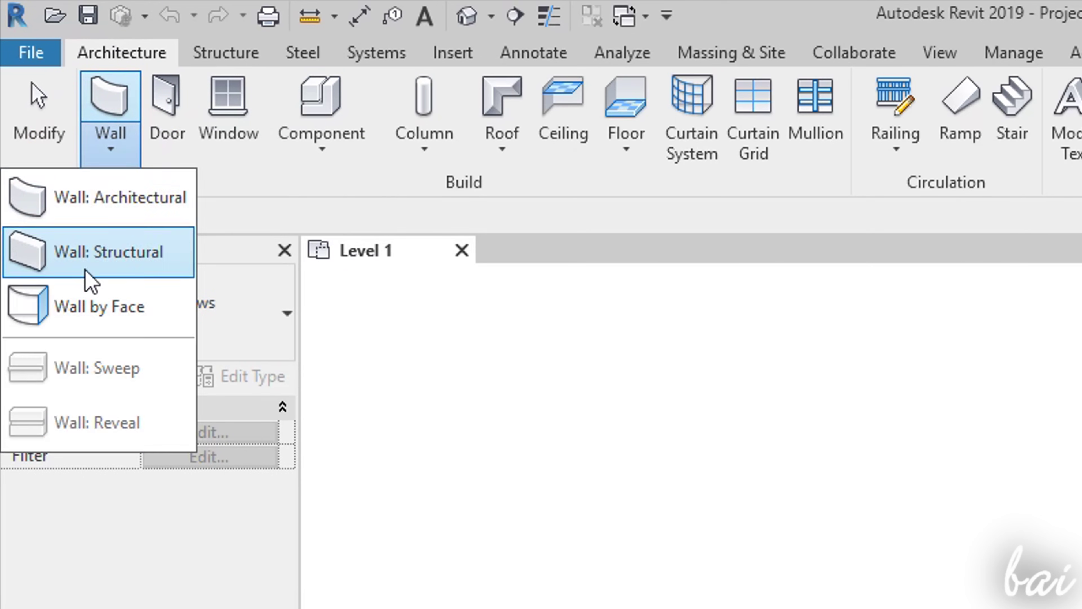
click(322, 158)
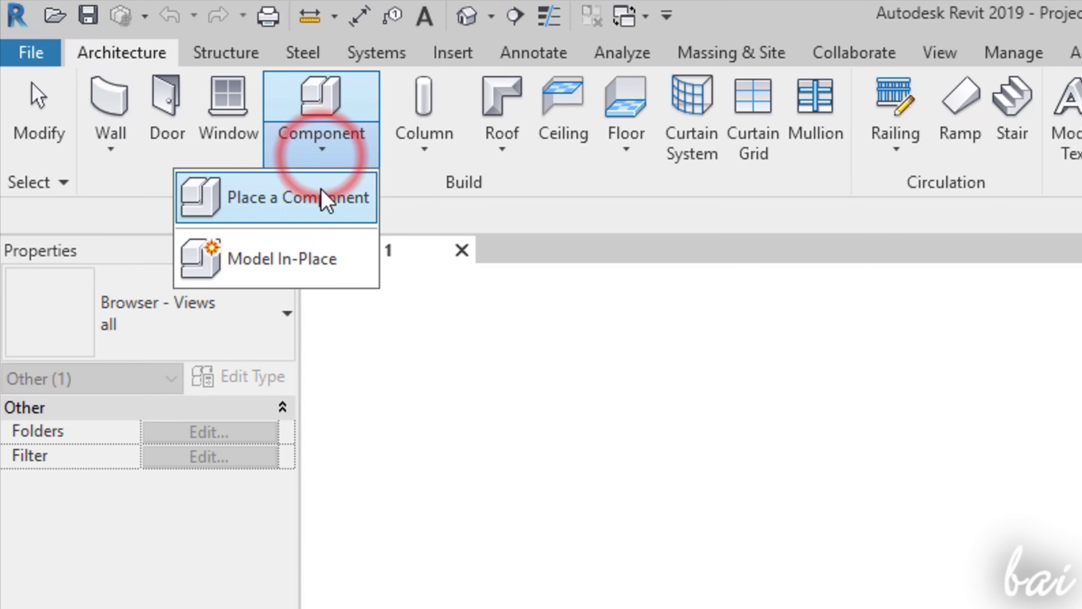
click(426, 153)
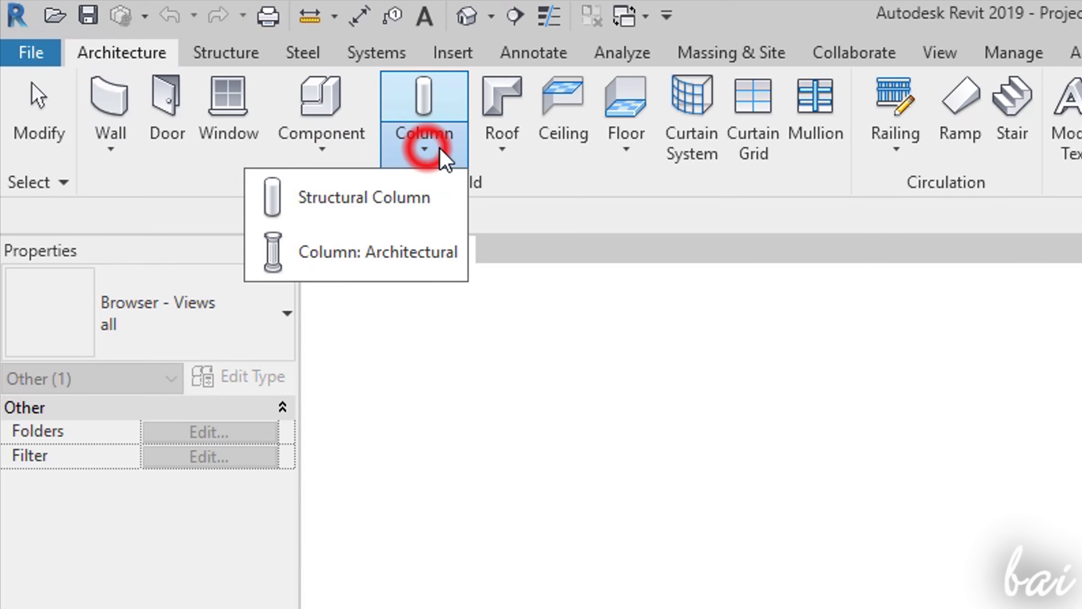
click(503, 155)
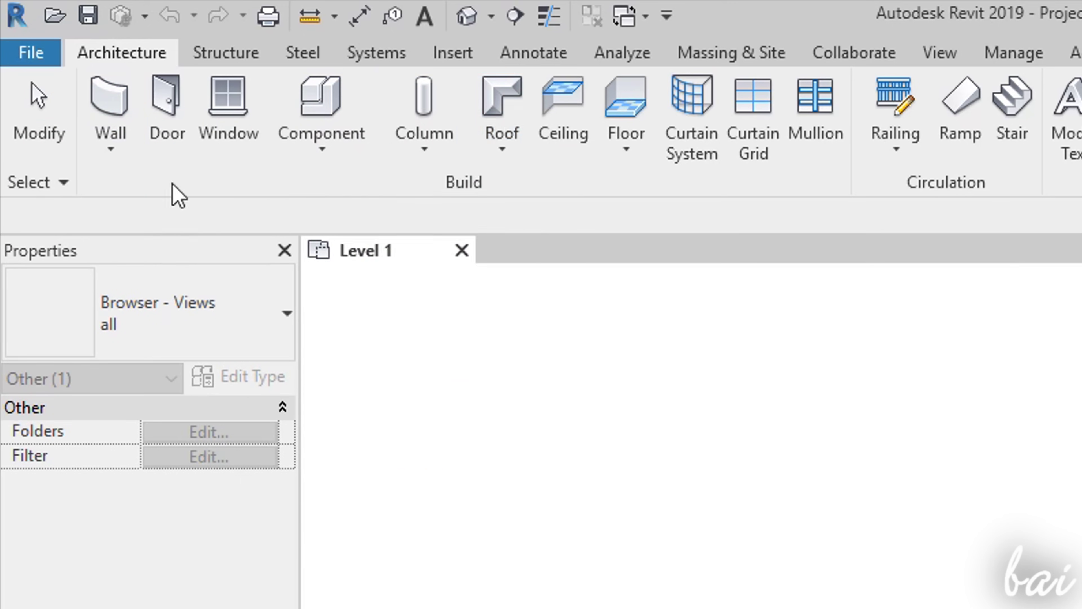
click(110, 149)
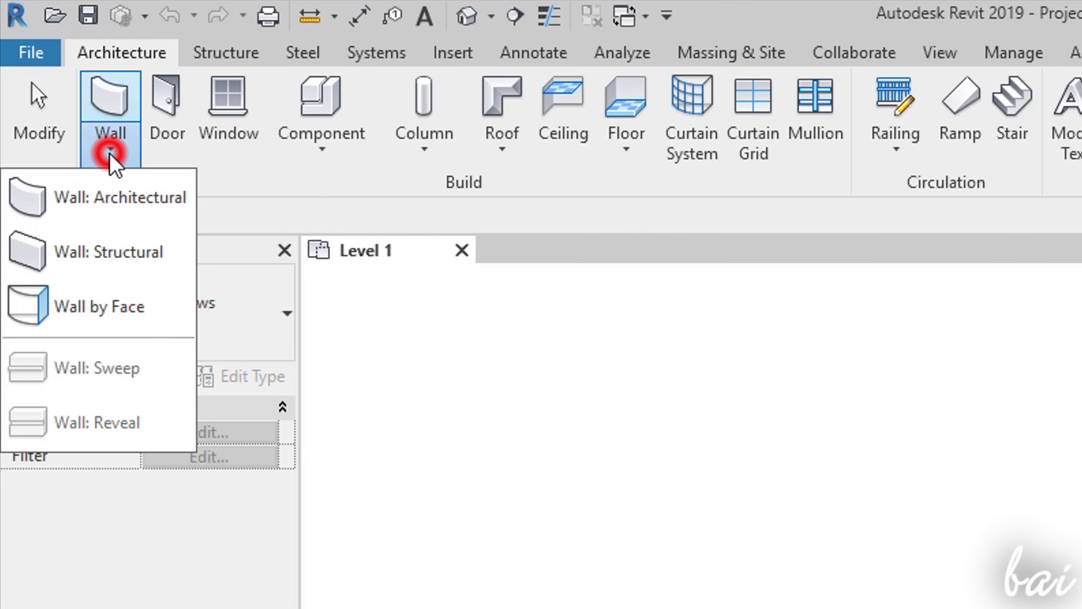
click(364, 179)
click(627, 150)
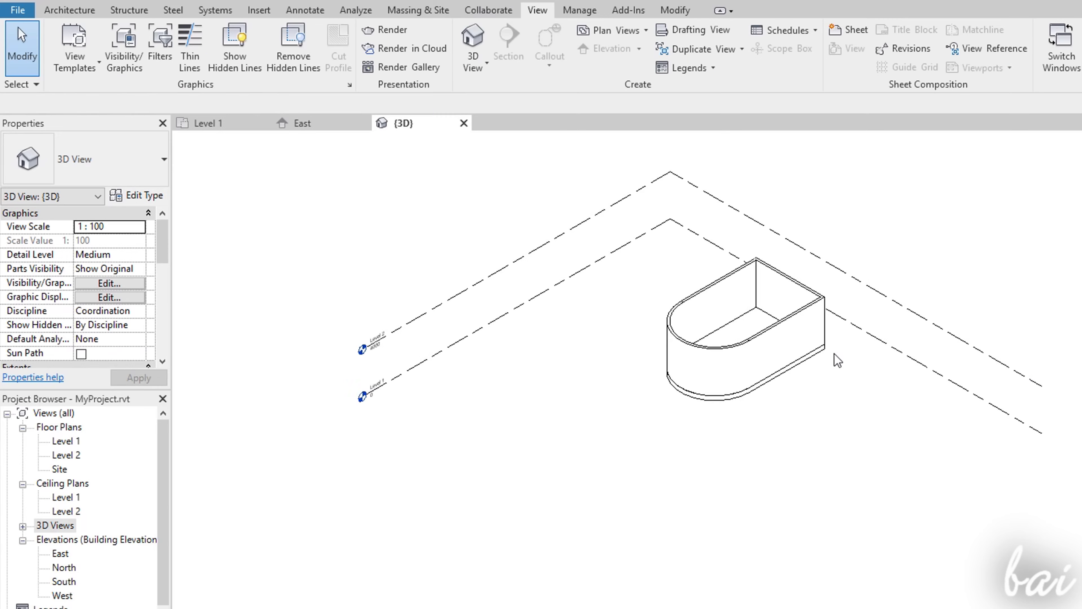
Drag a roof vertex upward so the roof forms ridges
scroll(842, 355, up, 1)
scroll(522, 317, down, 1)
scroll(587, 324, up, 2)
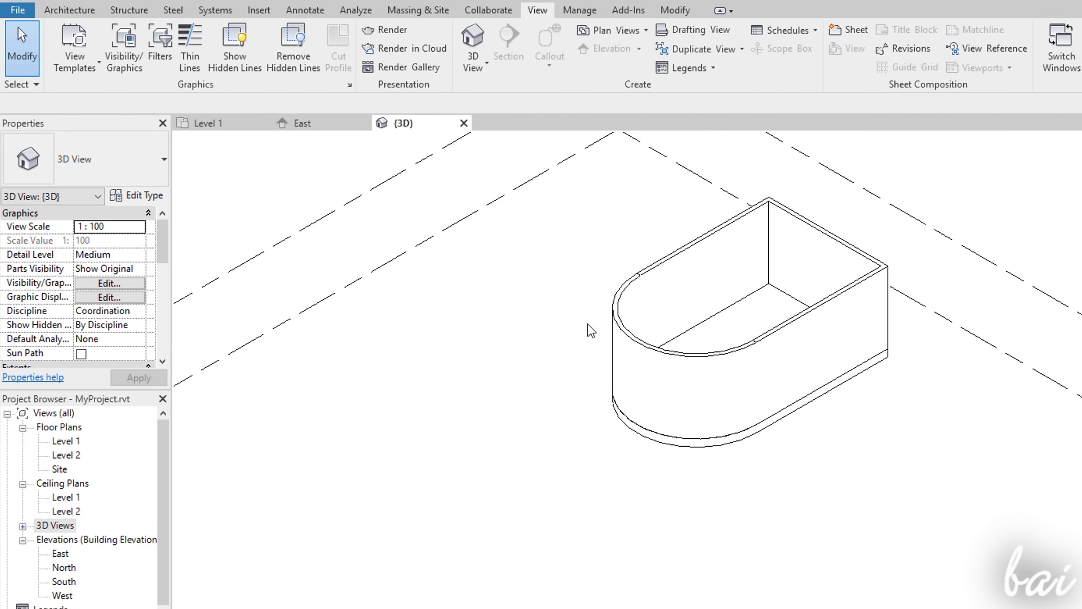
scroll(692, 397, up, 2)
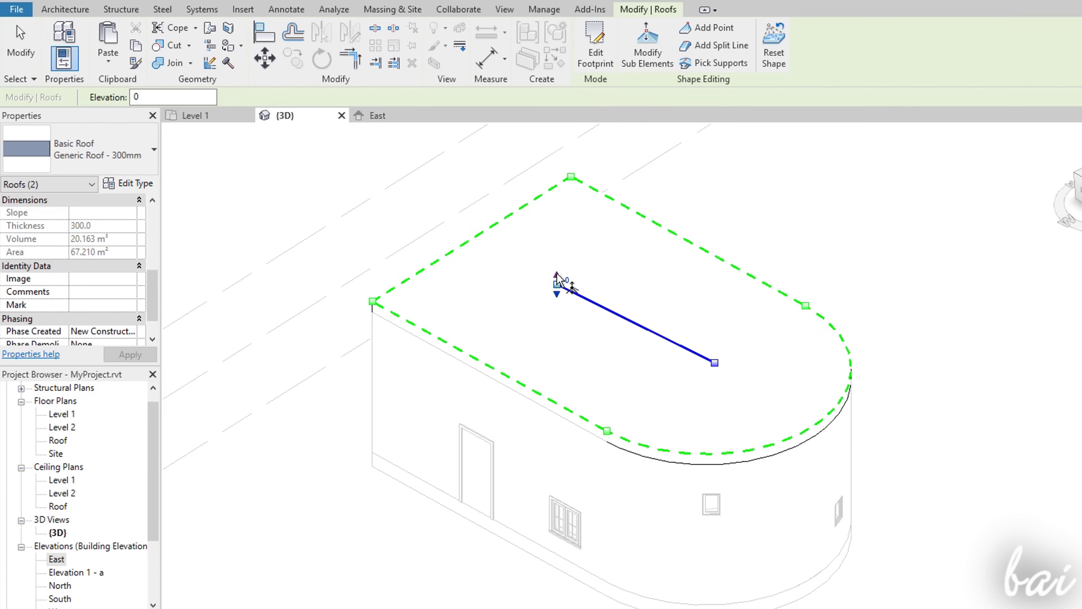
drag(561, 282, 559, 228)
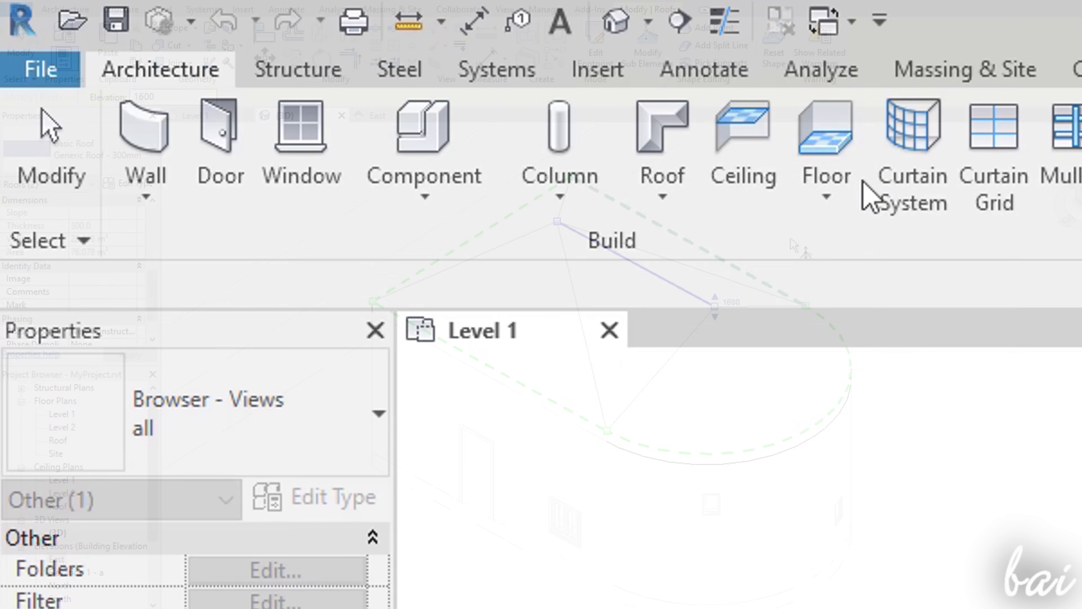
Start a new floor and draw three straight boundary sides, 4000 wide
click(842, 136)
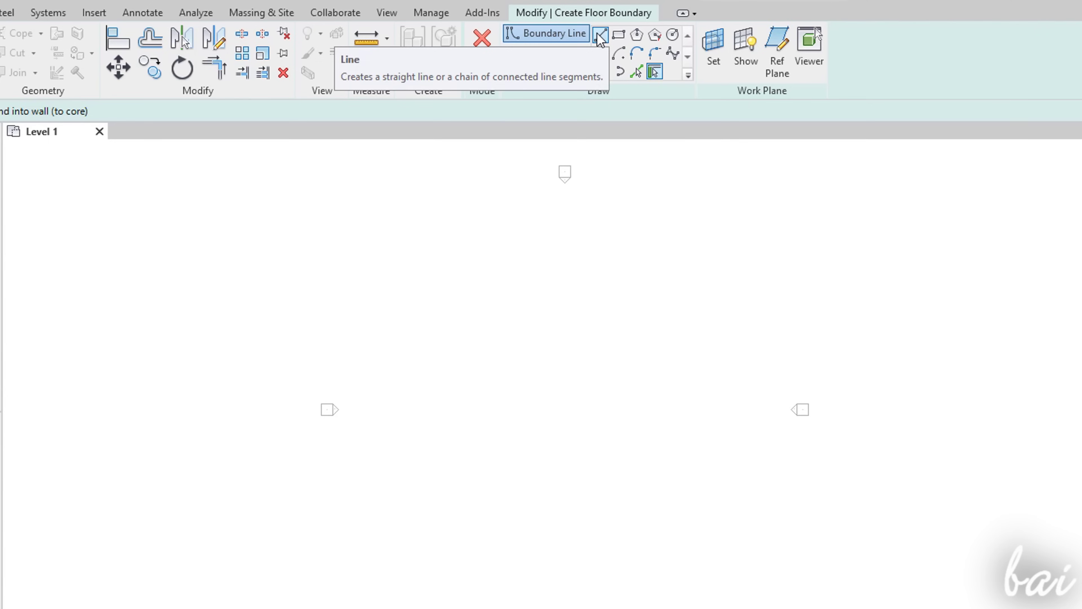
click(599, 35)
scroll(508, 314, up, 2)
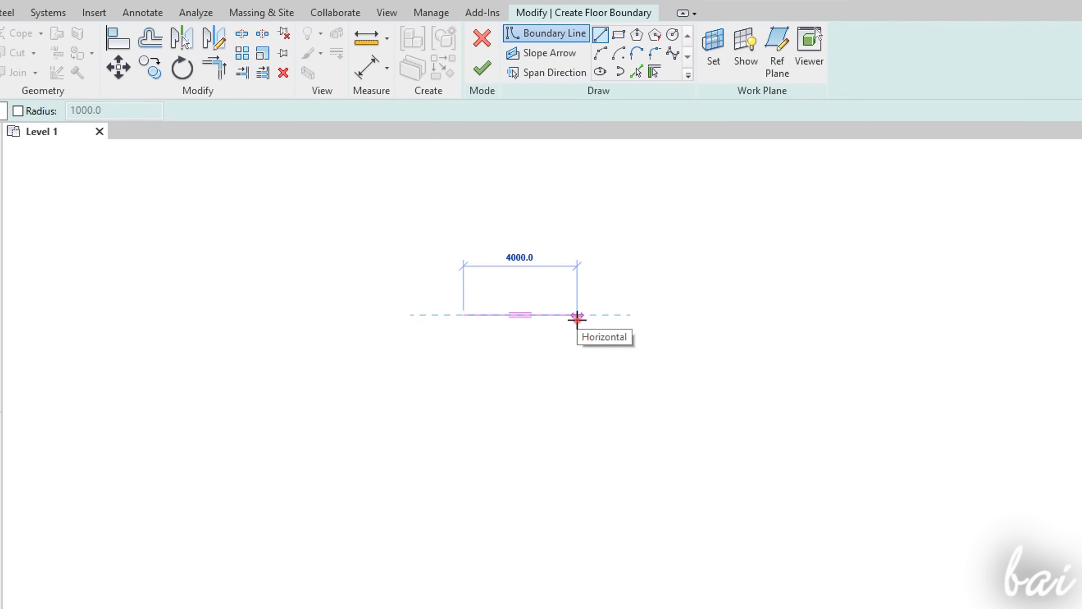
click(576, 316)
click(578, 455)
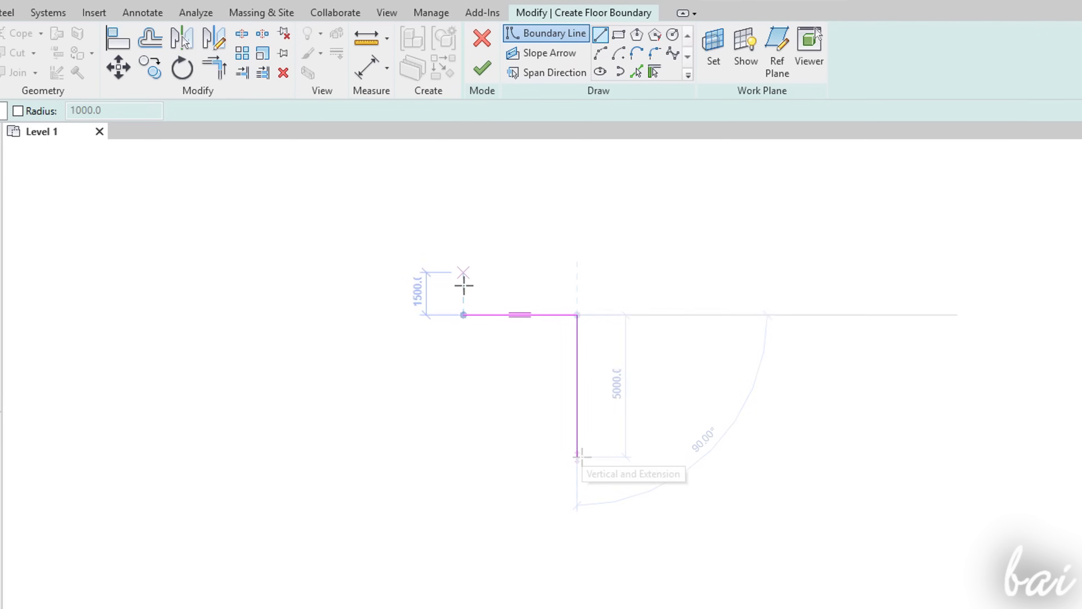
click(465, 310)
click(463, 456)
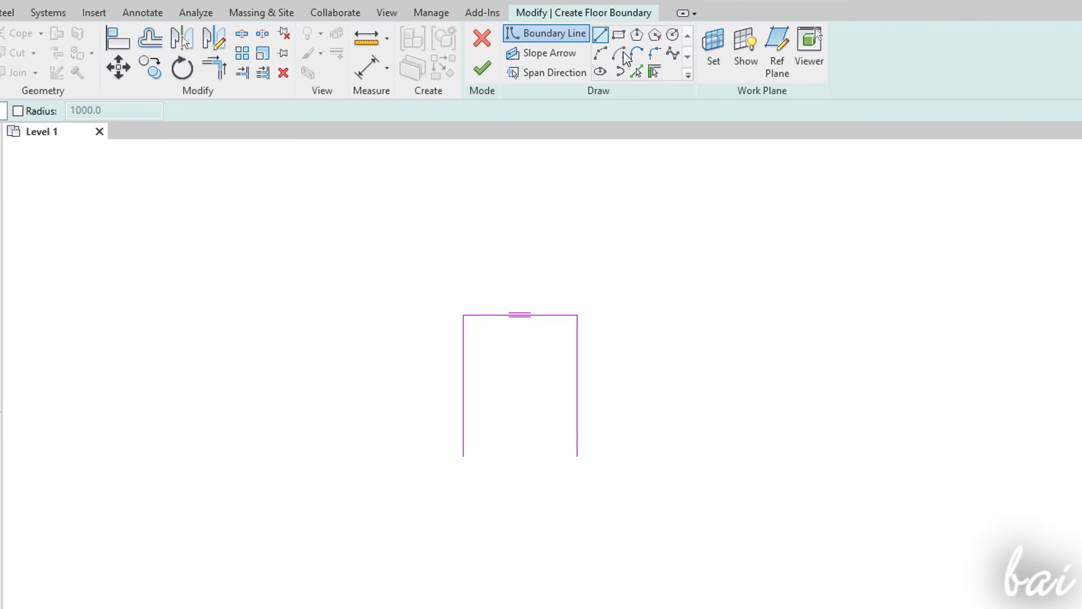
Close the bottom with a 2000-radius tangent-end arc, undo it, and try finishing the sketch
click(638, 57)
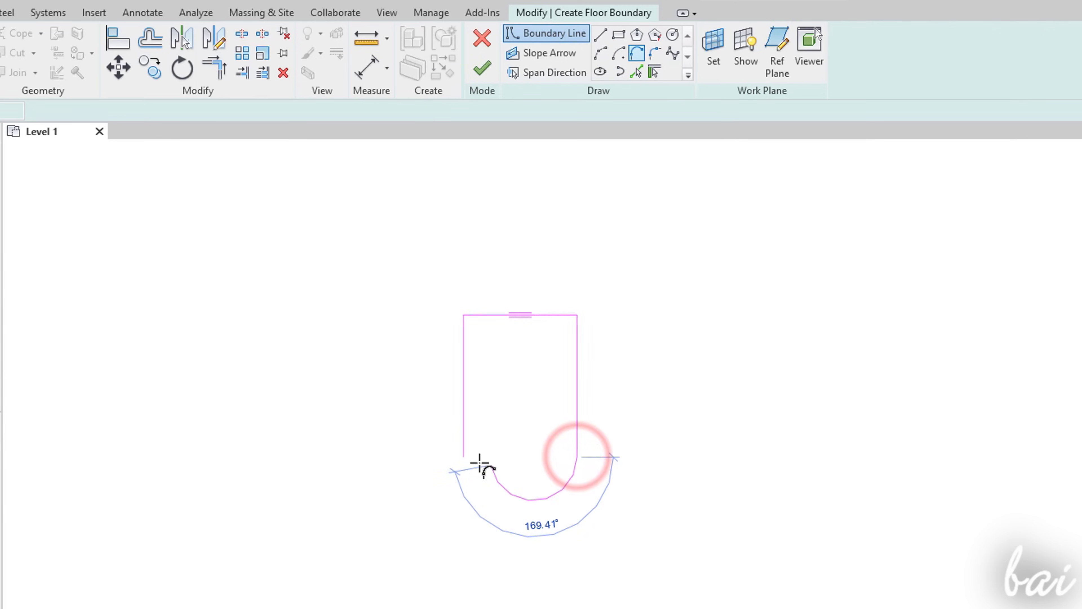
click(463, 455)
key(ctrl+z)
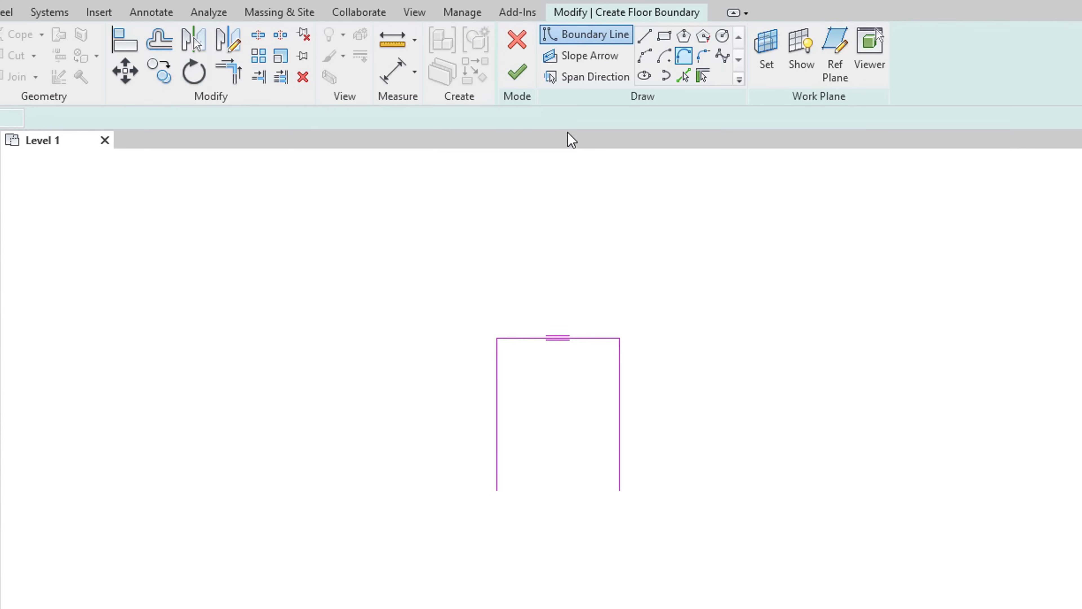
click(516, 77)
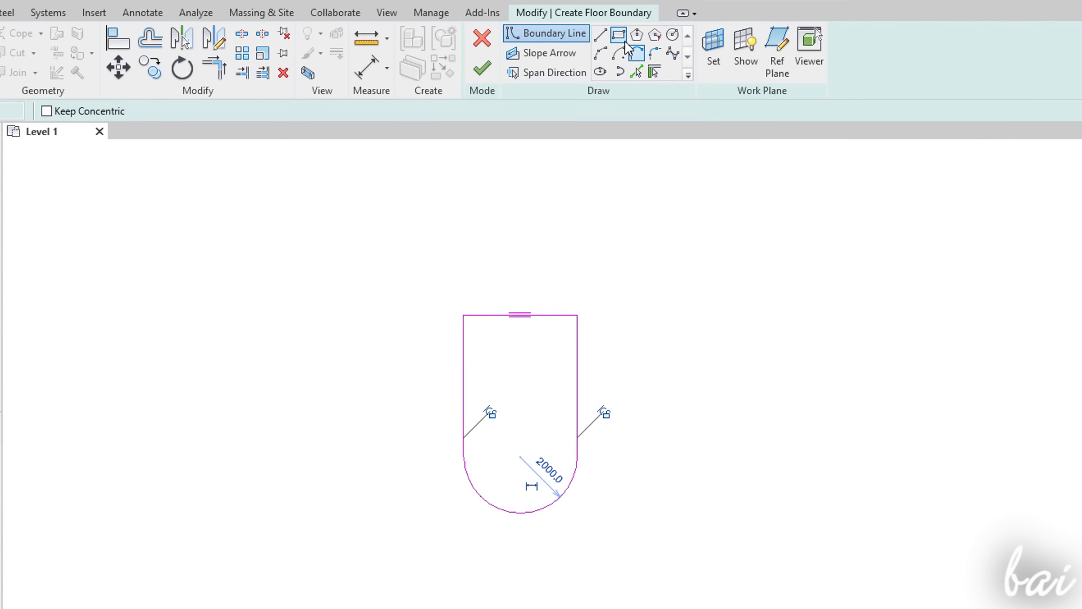
Sketch a rectangle and a circle beside the floor outline
click(620, 36)
click(626, 238)
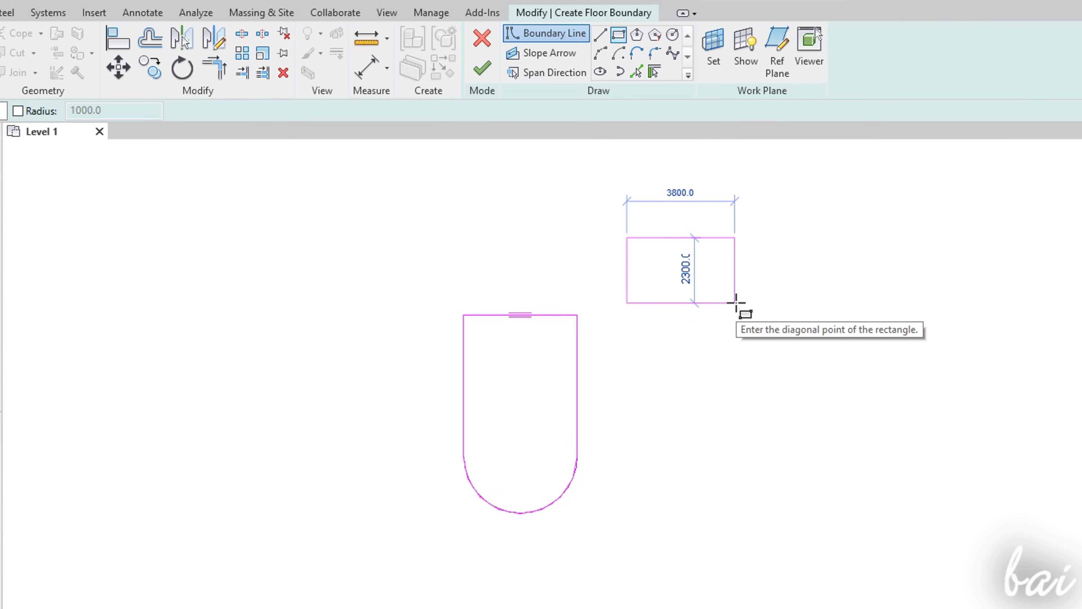
click(734, 302)
click(672, 34)
click(695, 403)
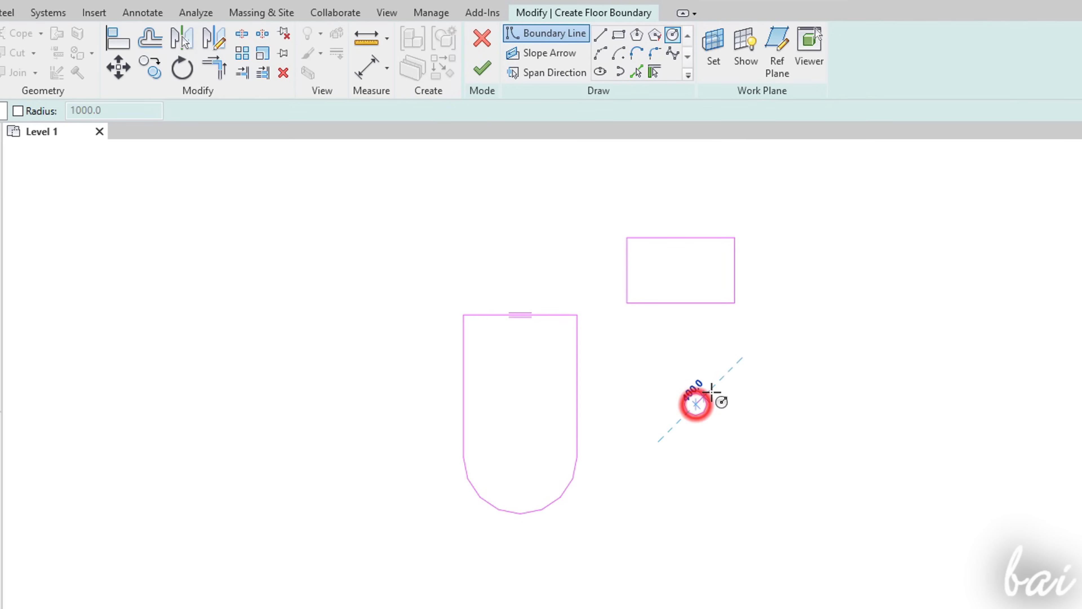
click(735, 365)
Sketch an ellipse left of the floor outline
click(600, 72)
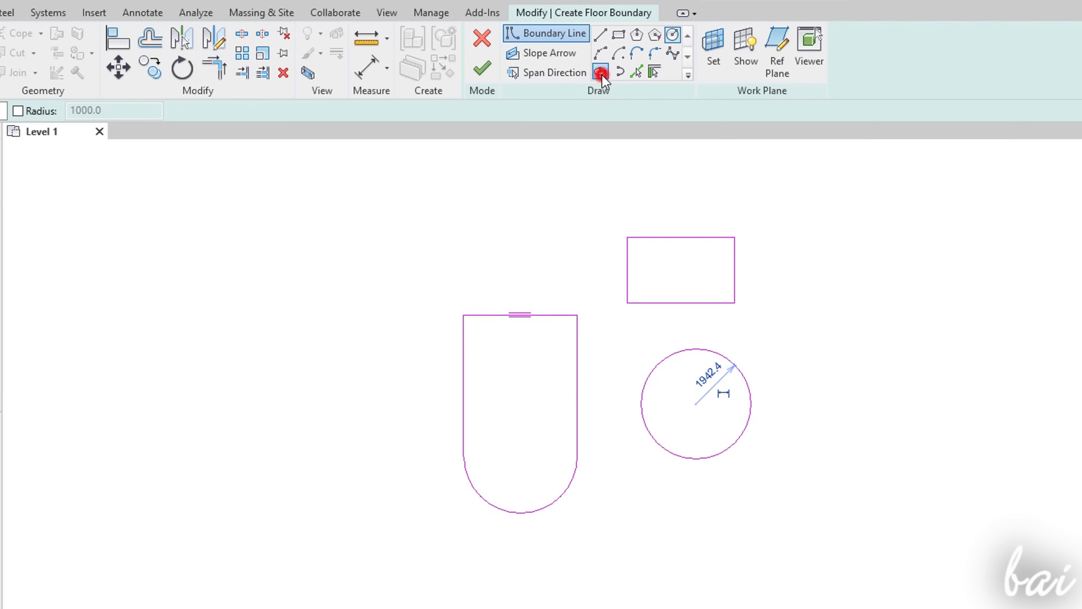
click(361, 237)
click(418, 237)
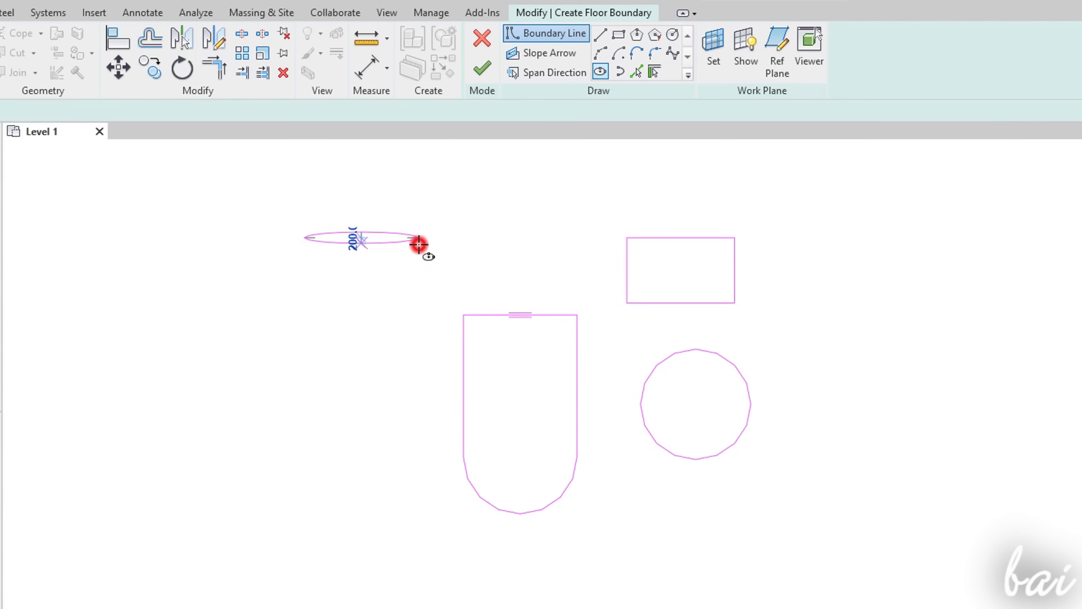
click(419, 213)
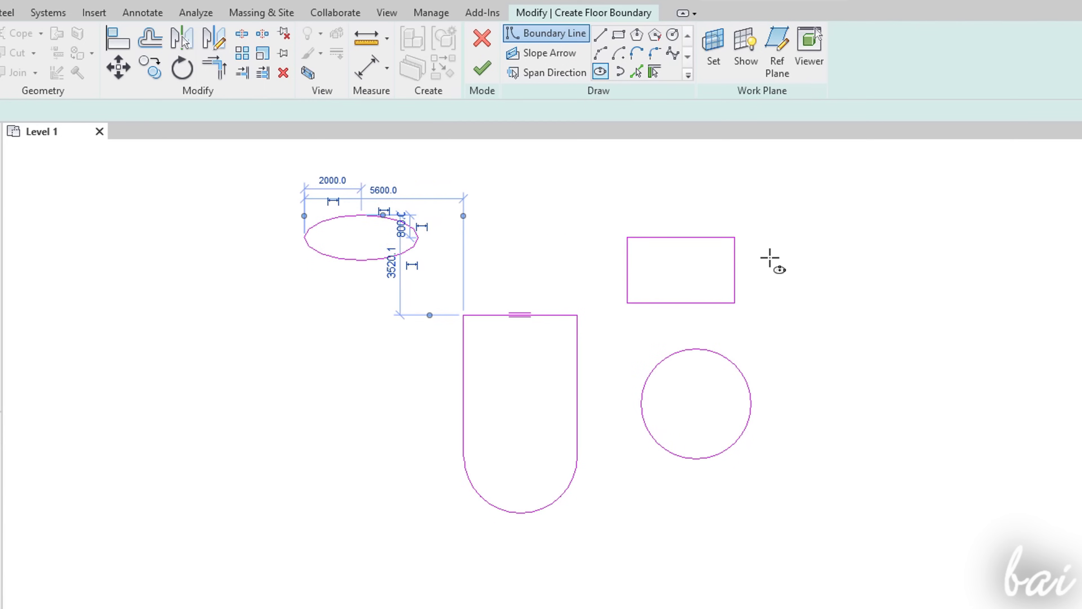
Start an inscribed polygon, cancel it, and enter a 6000 mm boundary line length
click(637, 34)
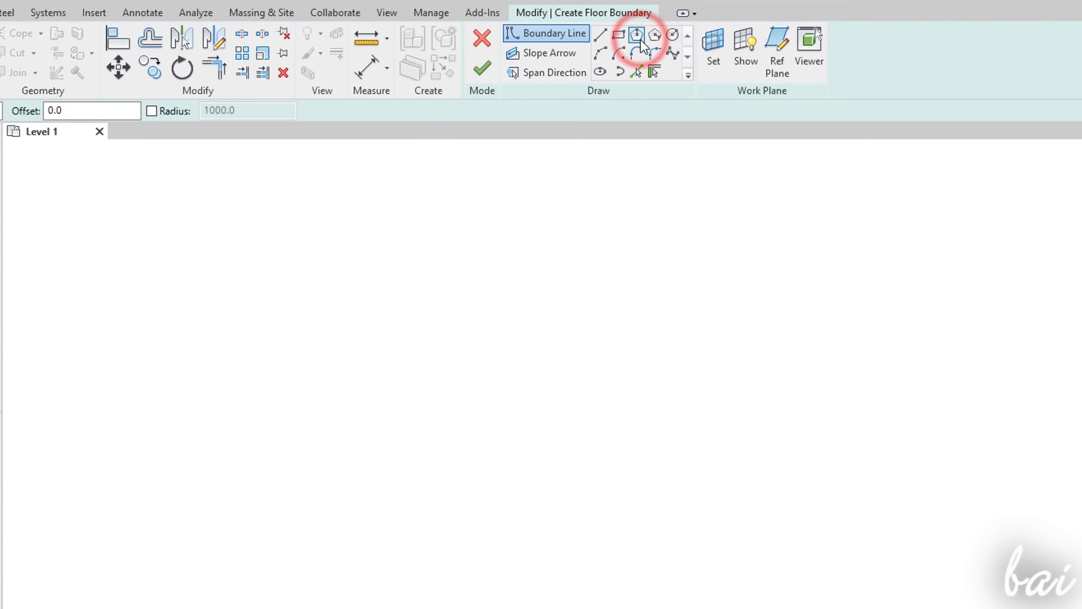
click(441, 344)
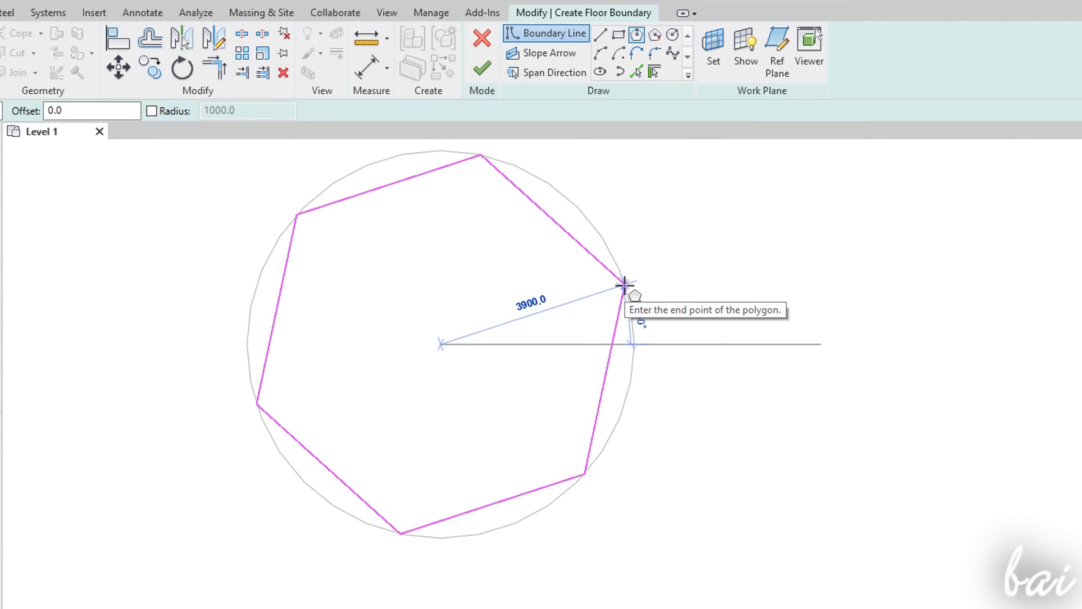
key(Escape)
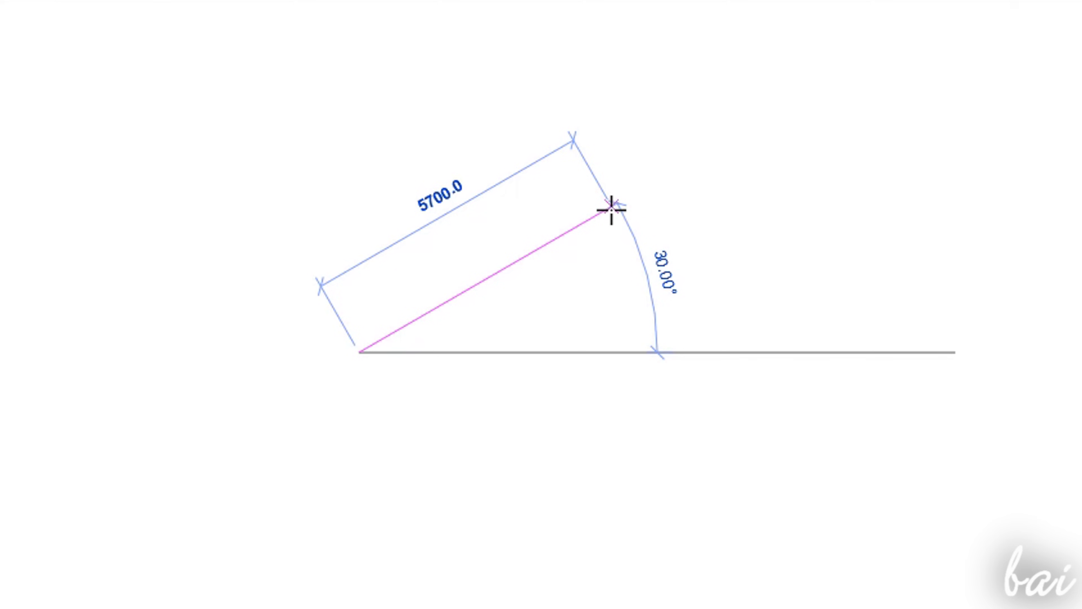
text(6000)
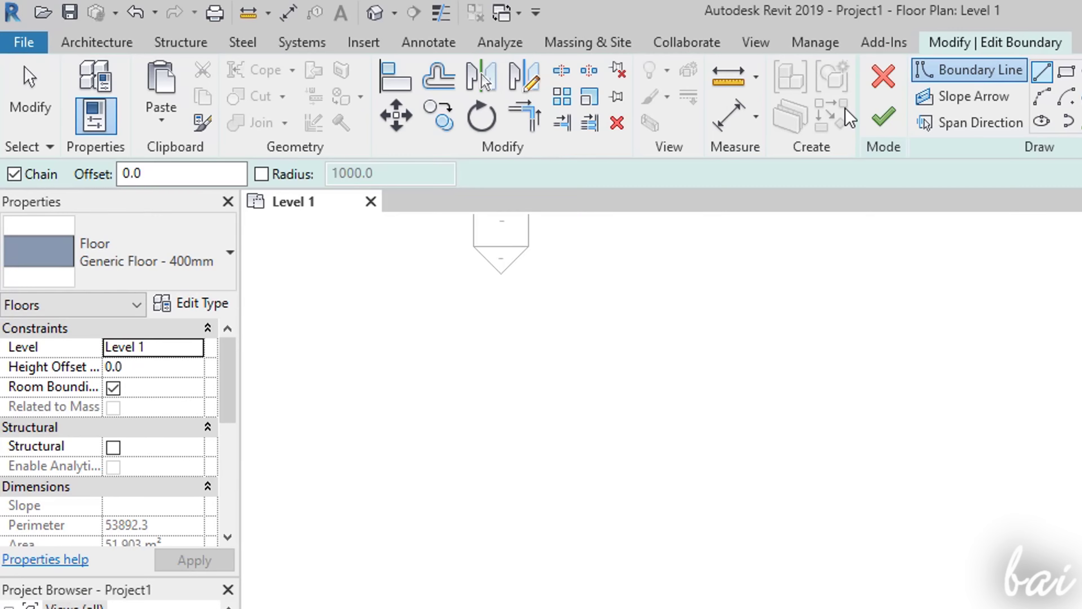
Review the Length unit options in Project Units, then start another boundary line
click(827, 44)
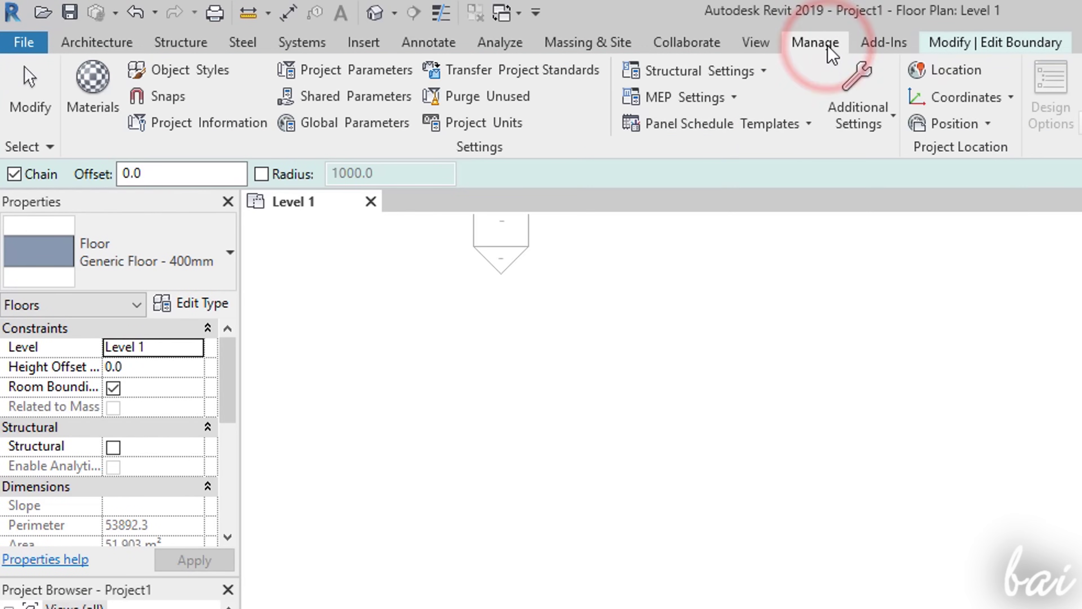
click(504, 129)
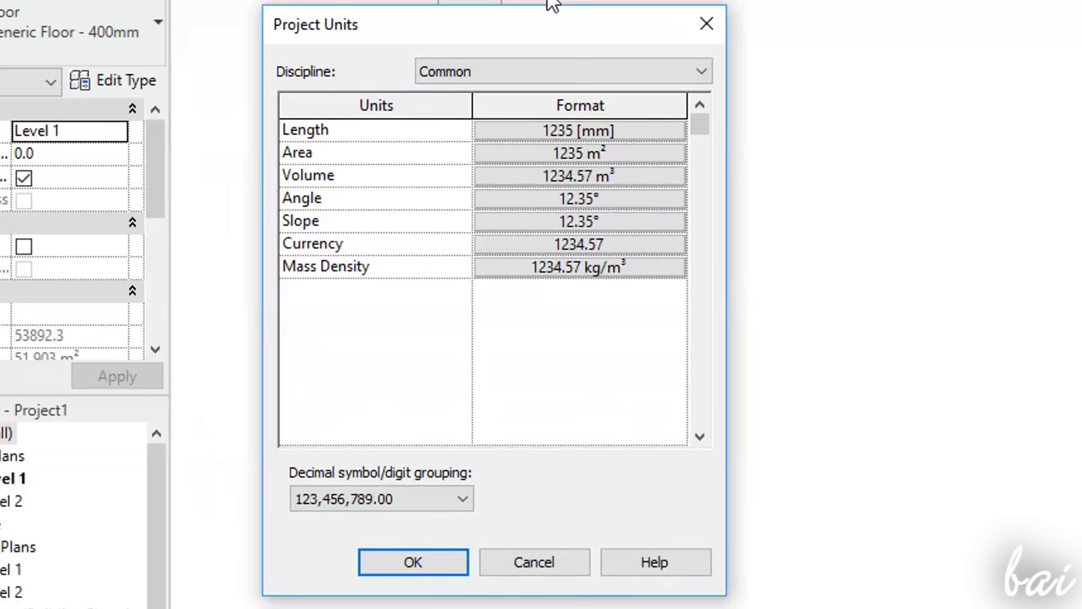
click(605, 132)
click(536, 174)
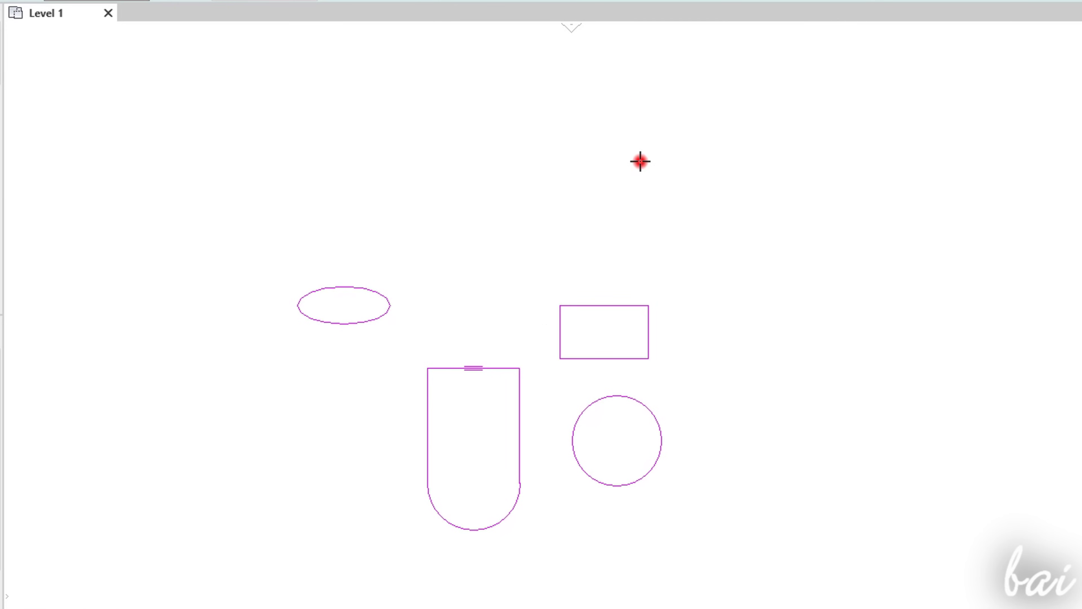
click(641, 161)
scroll(640, 161, up, 3)
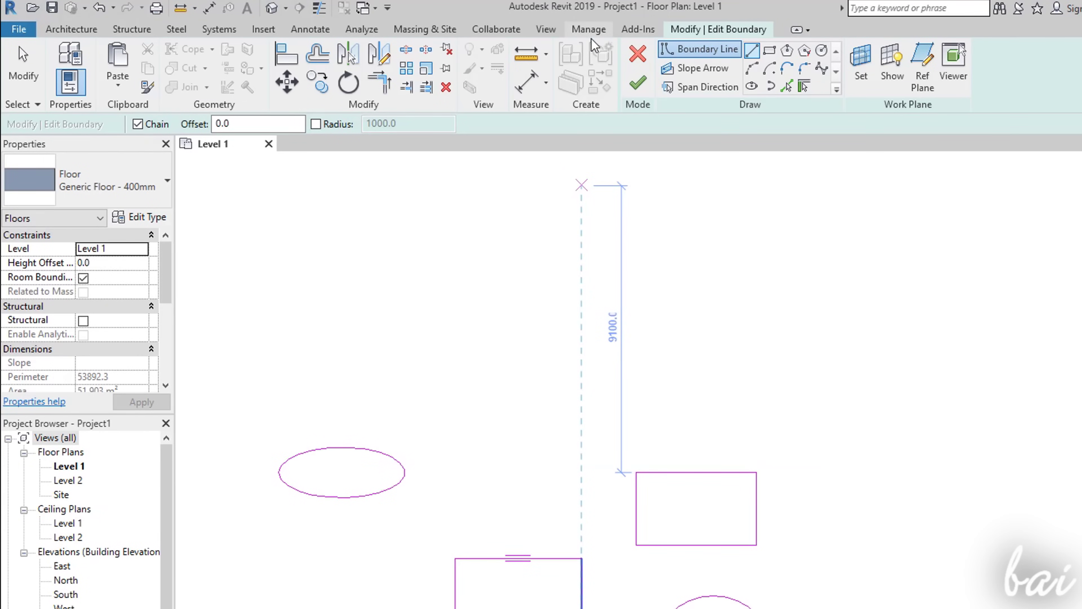
click(591, 30)
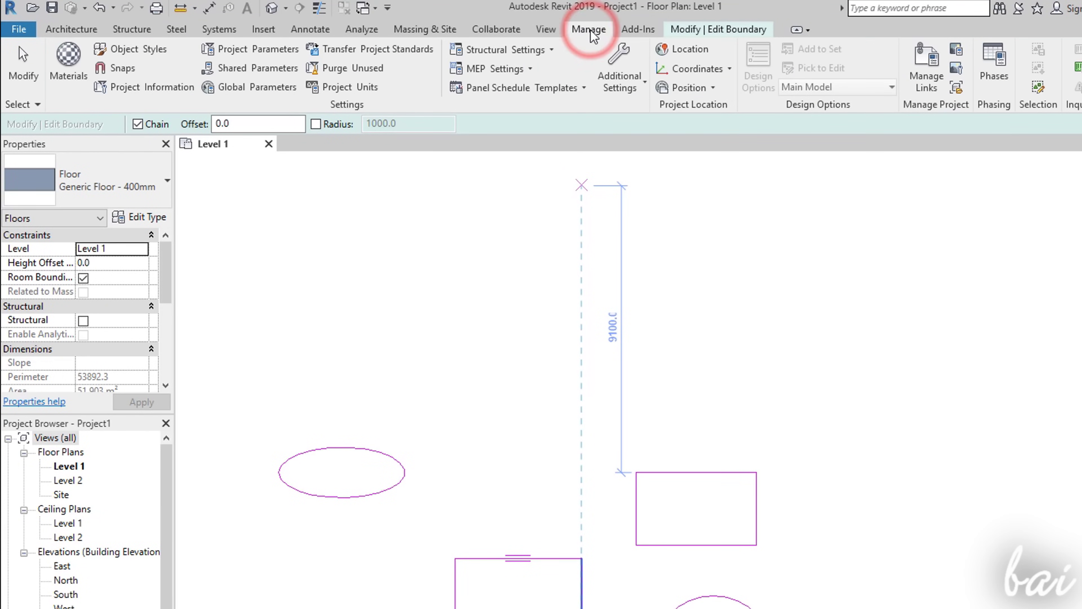
click(120, 68)
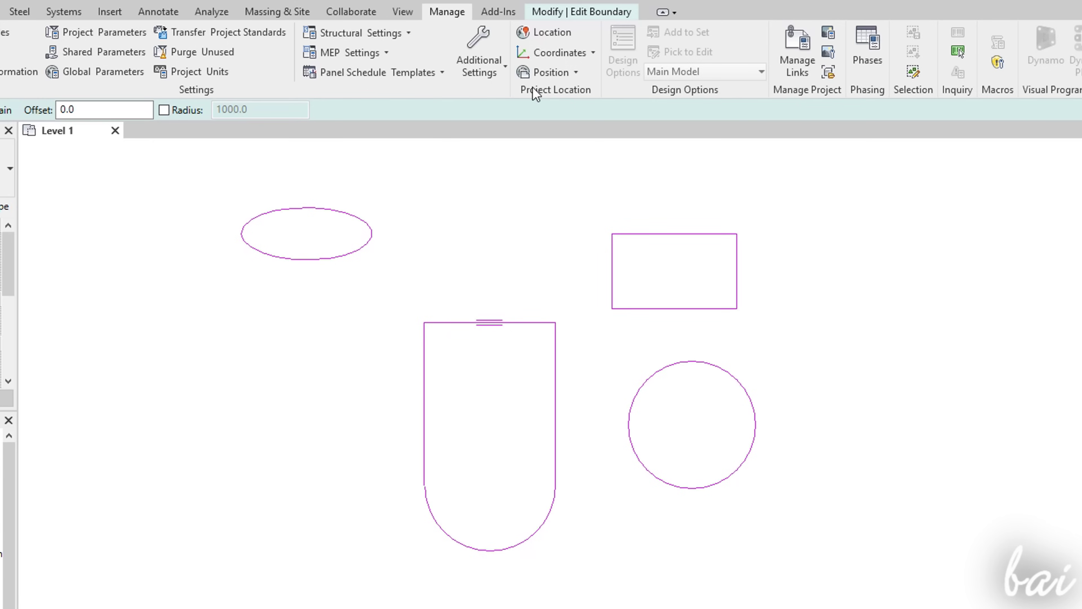
click(585, 13)
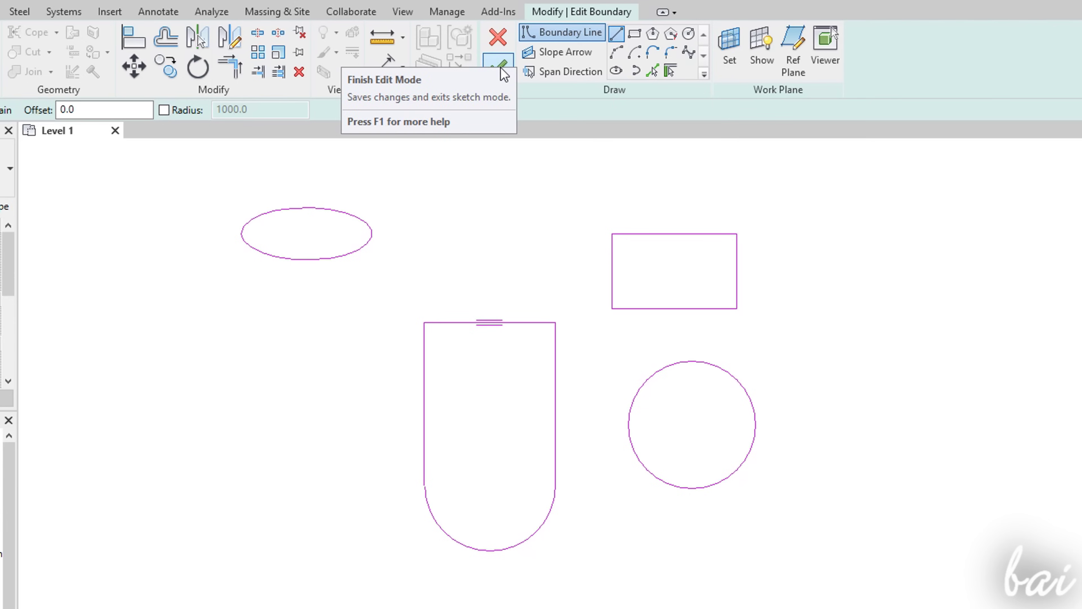
click(497, 37)
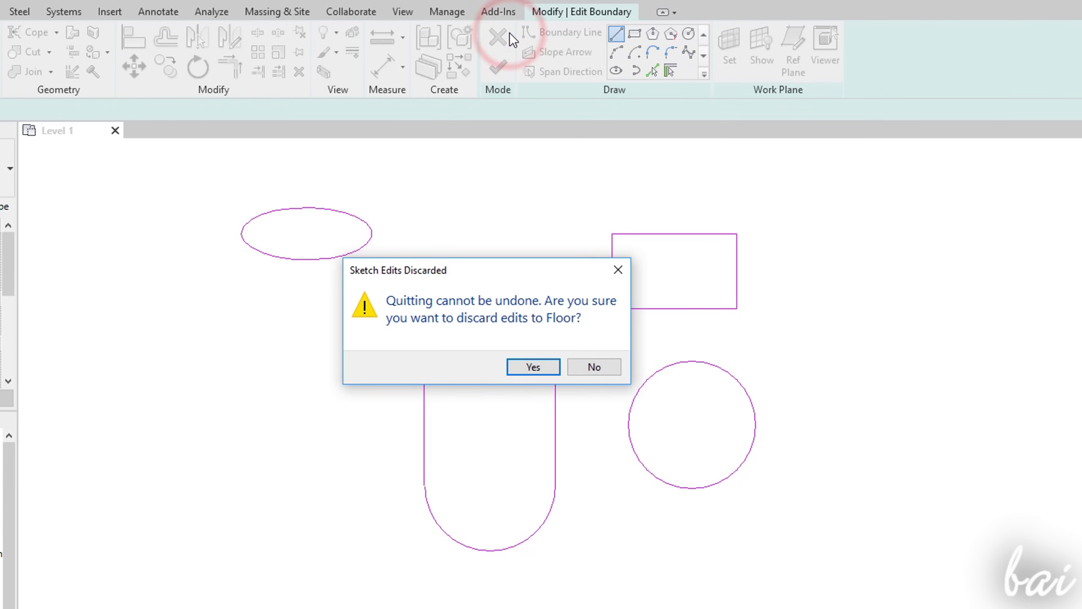
click(592, 366)
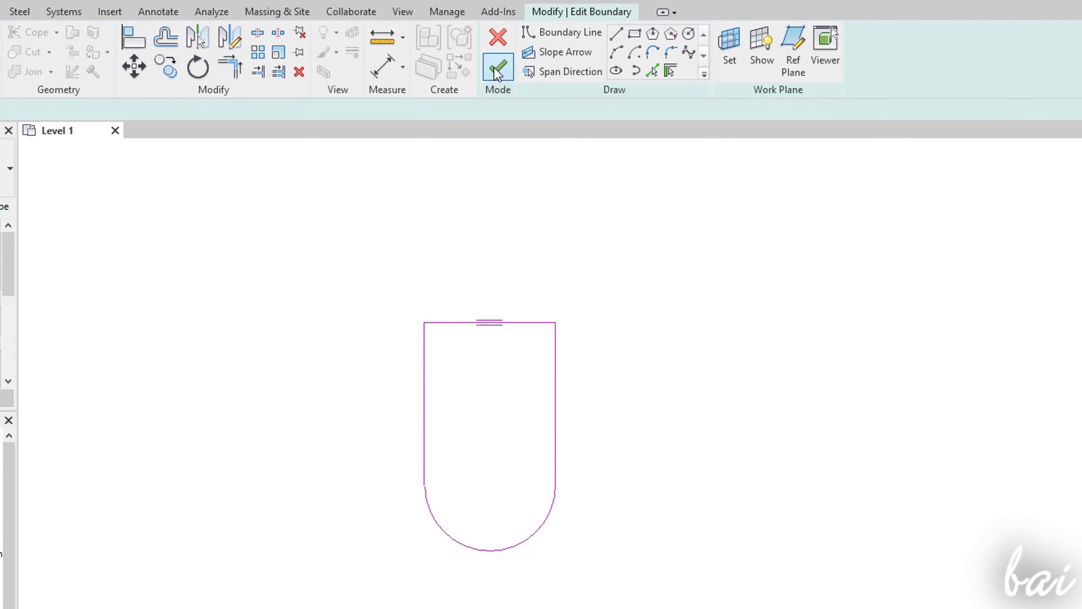
click(496, 71)
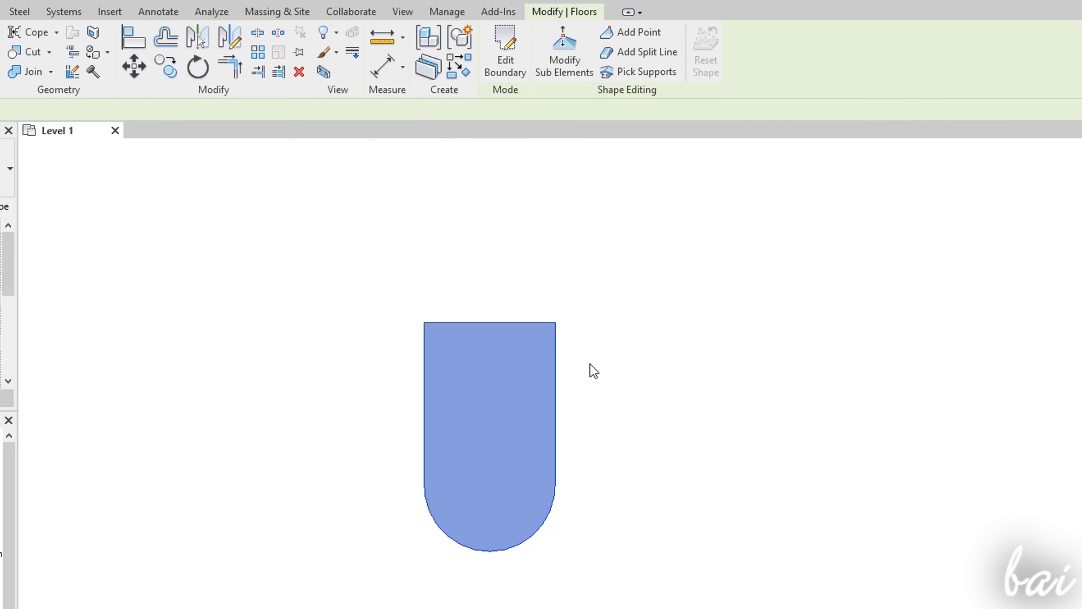
scroll(570, 382, down, 5)
scroll(566, 375, up, 8)
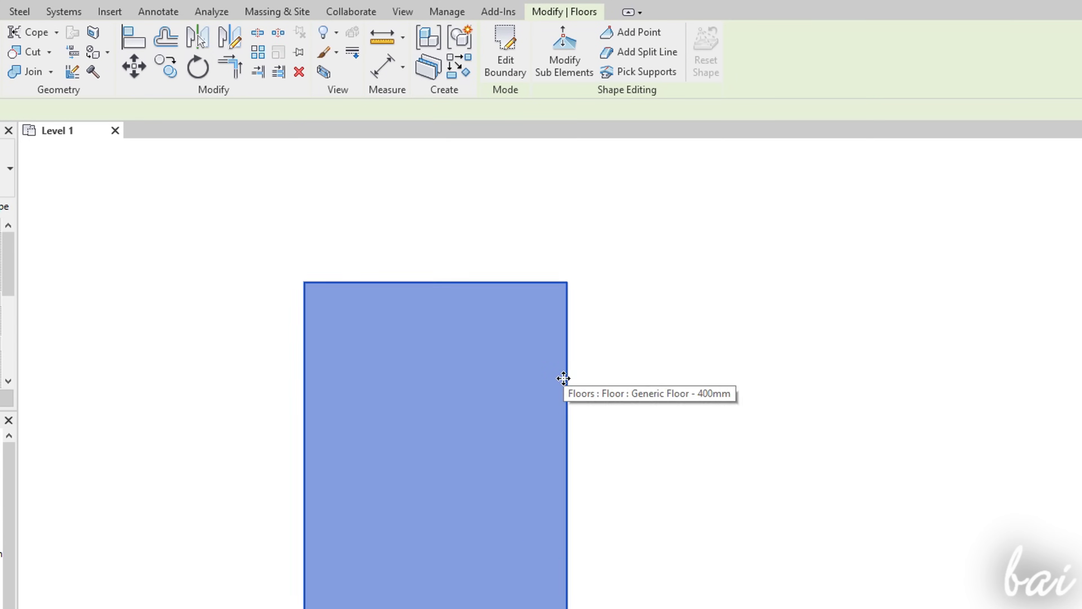
scroll(564, 378, down, 3)
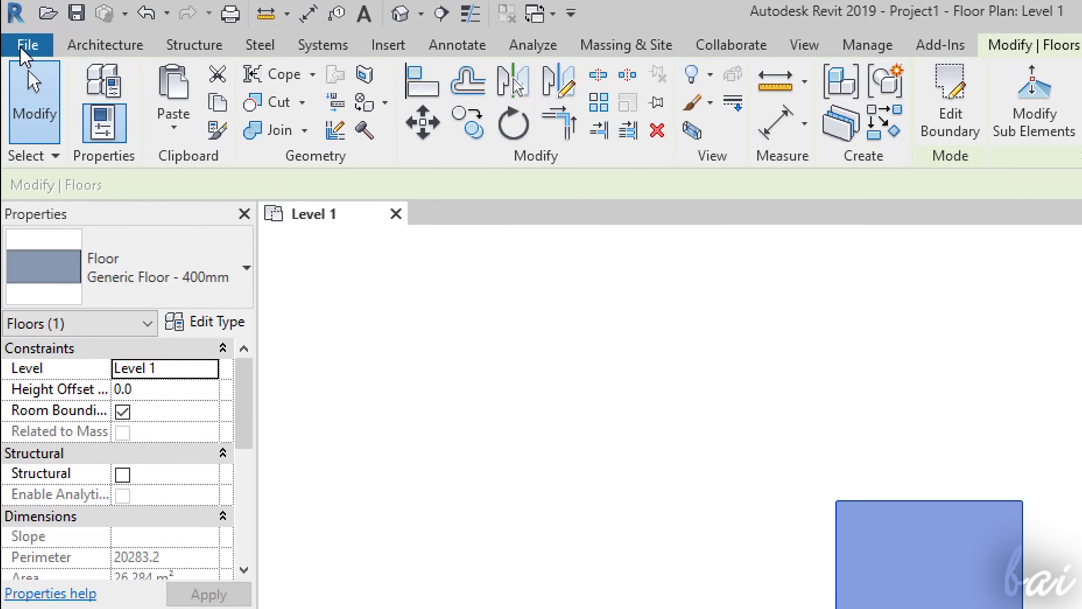
Save the project as MyProject.rvt in the Desktop folder
click(26, 45)
mouse_move(85, 319)
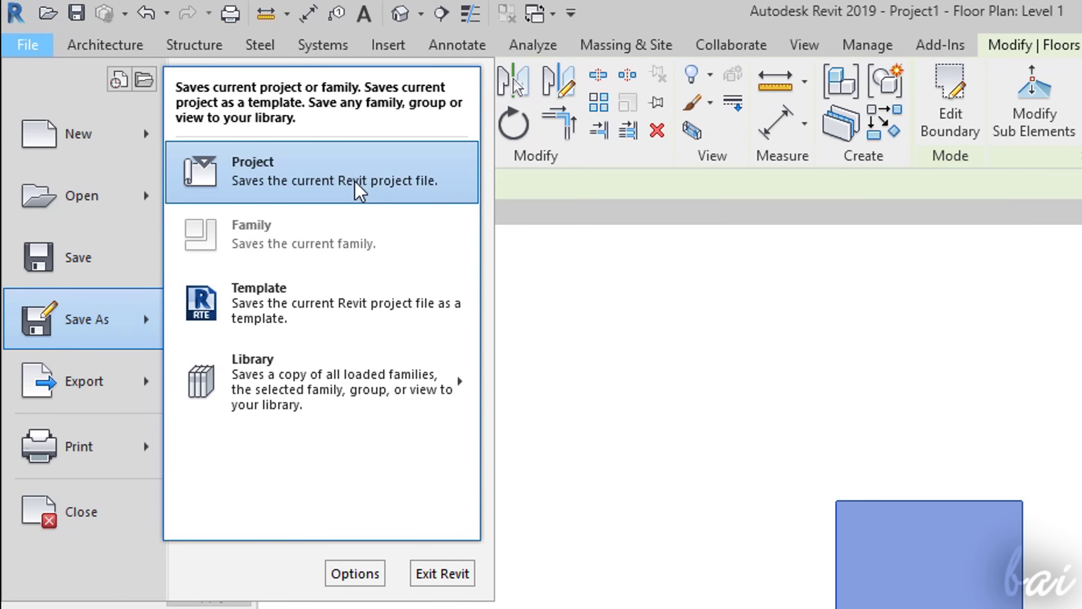
click(358, 189)
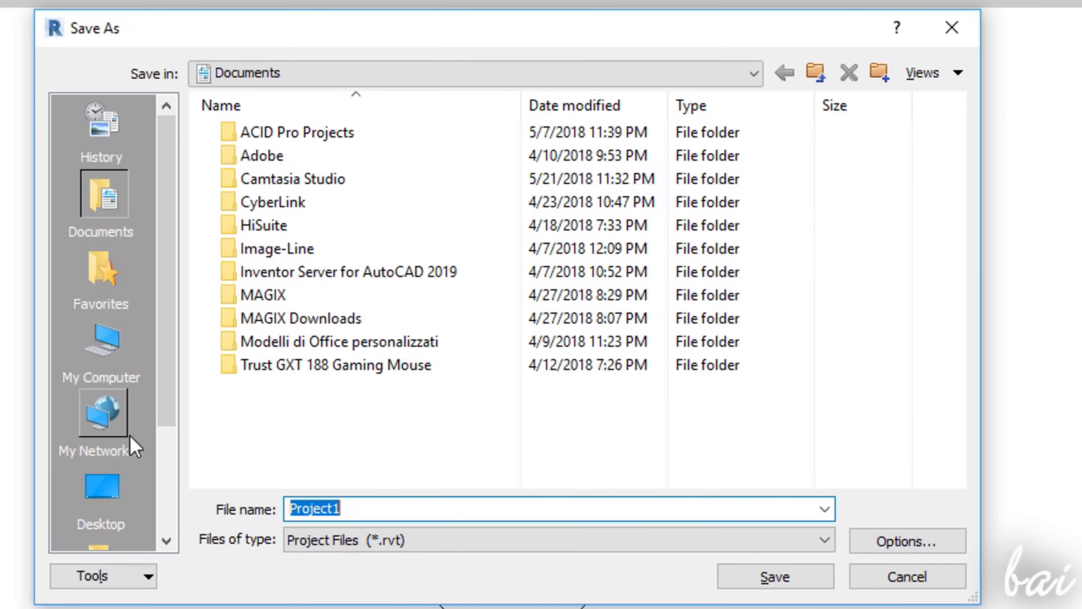
click(101, 486)
double_click(370, 515)
text(MyProj)
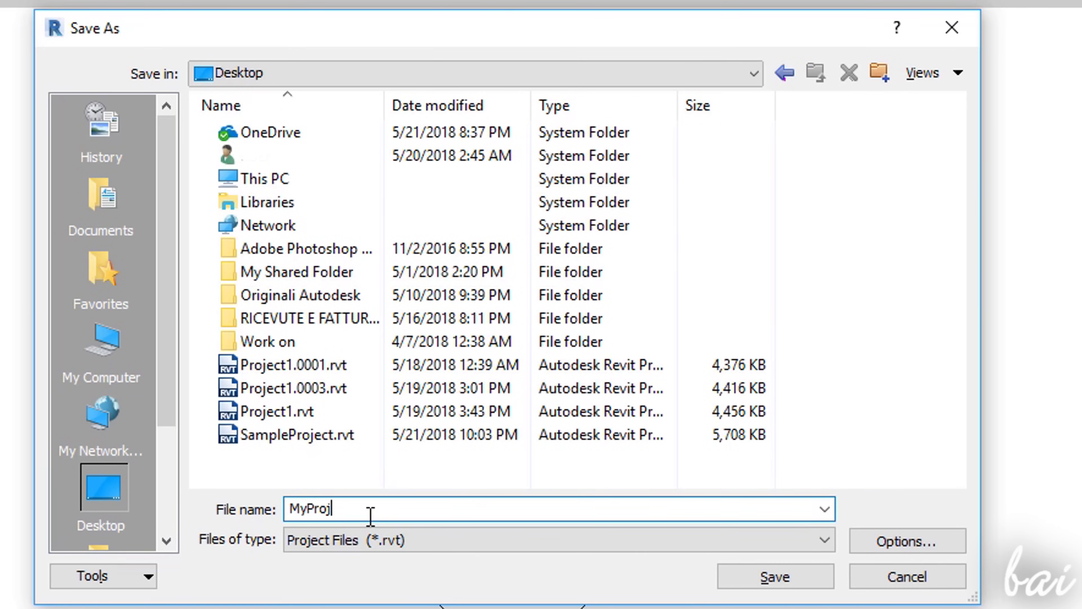
click(775, 576)
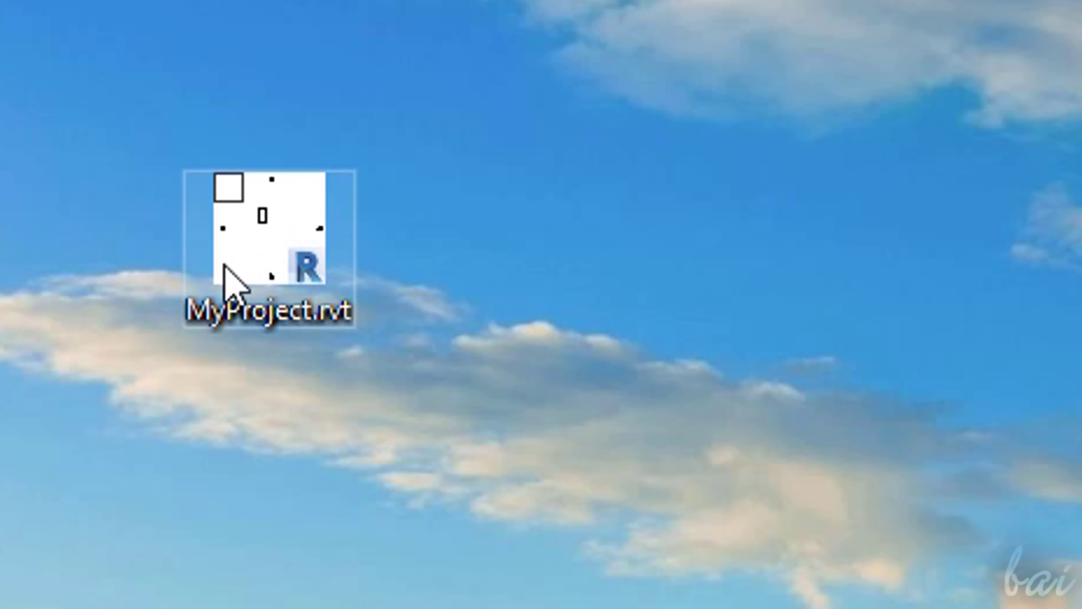
mouse_move(301, 282)
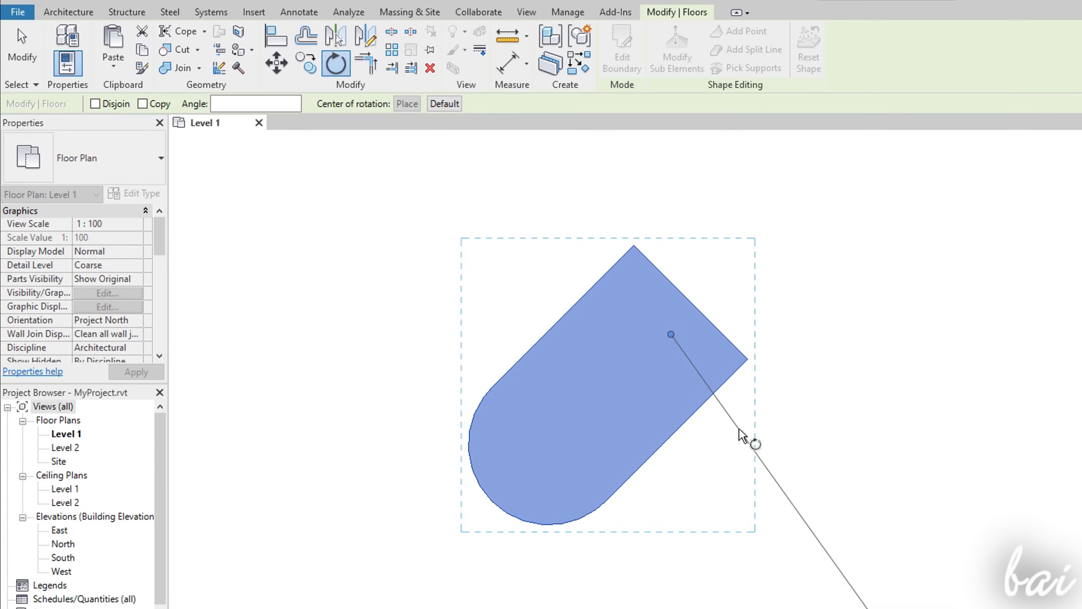
Finish rotating the floor, then select it and drag it to a new spot
click(848, 334)
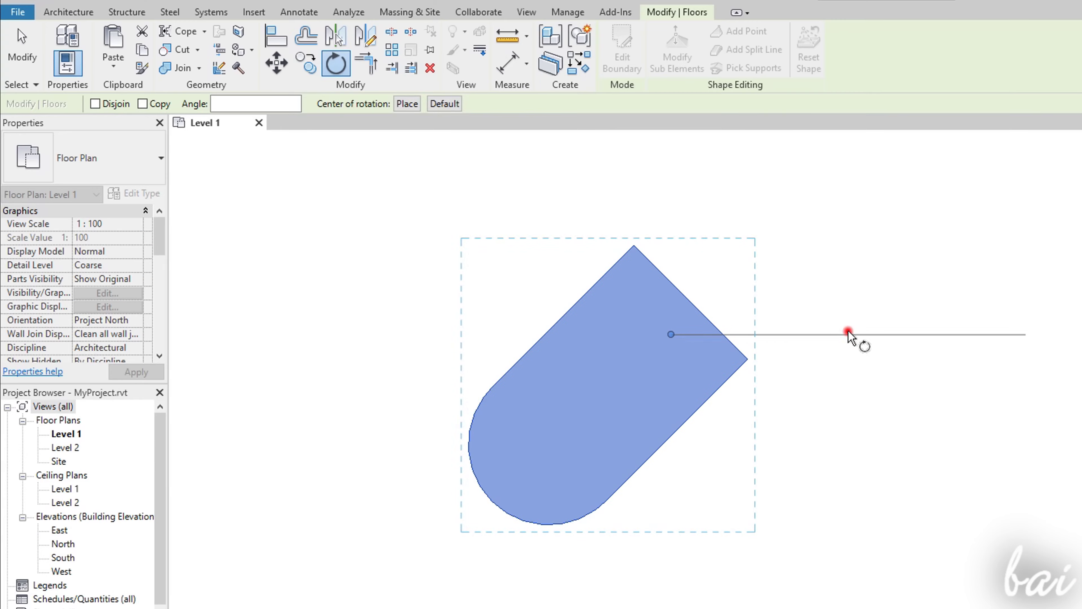
click(804, 450)
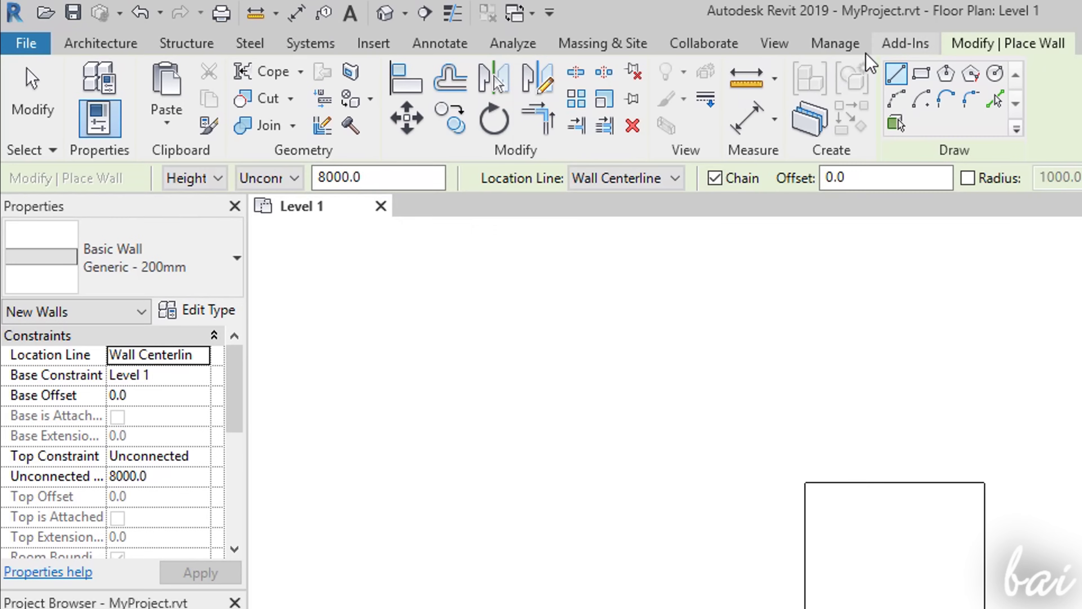
click(31, 113)
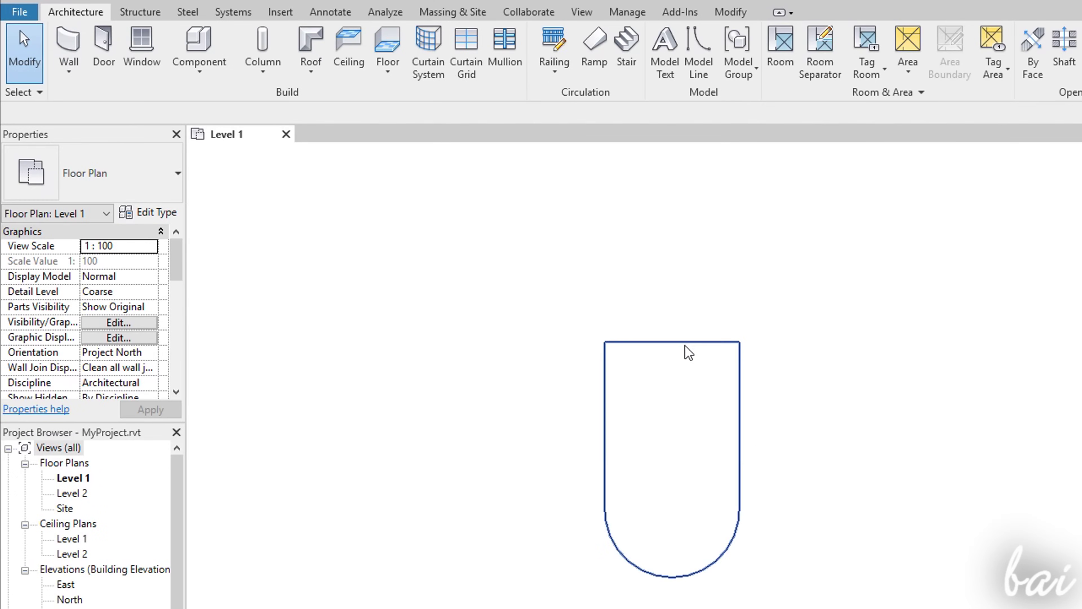
click(684, 345)
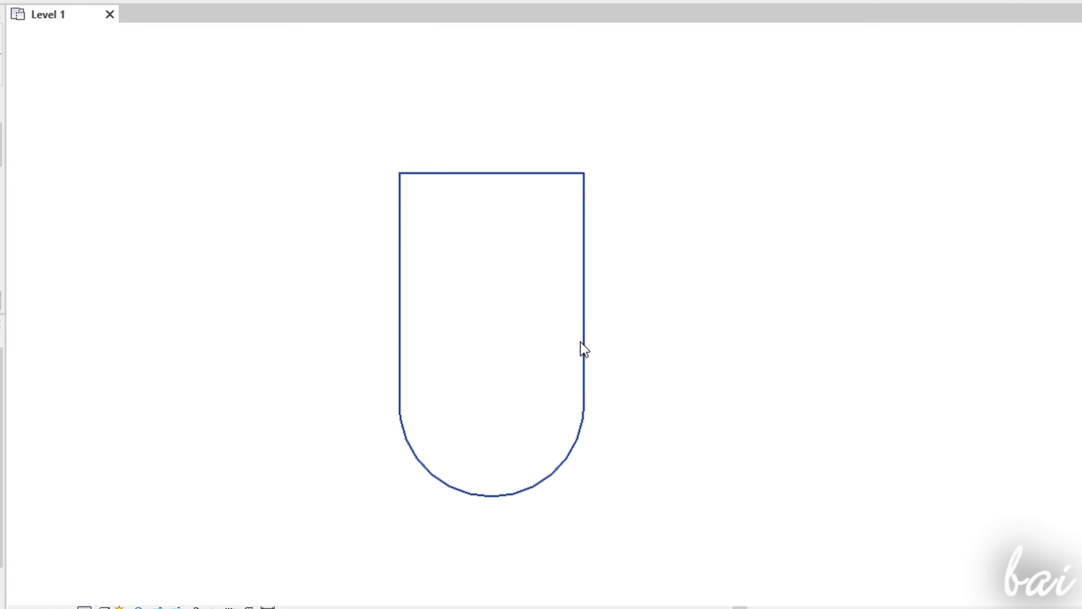
click(580, 342)
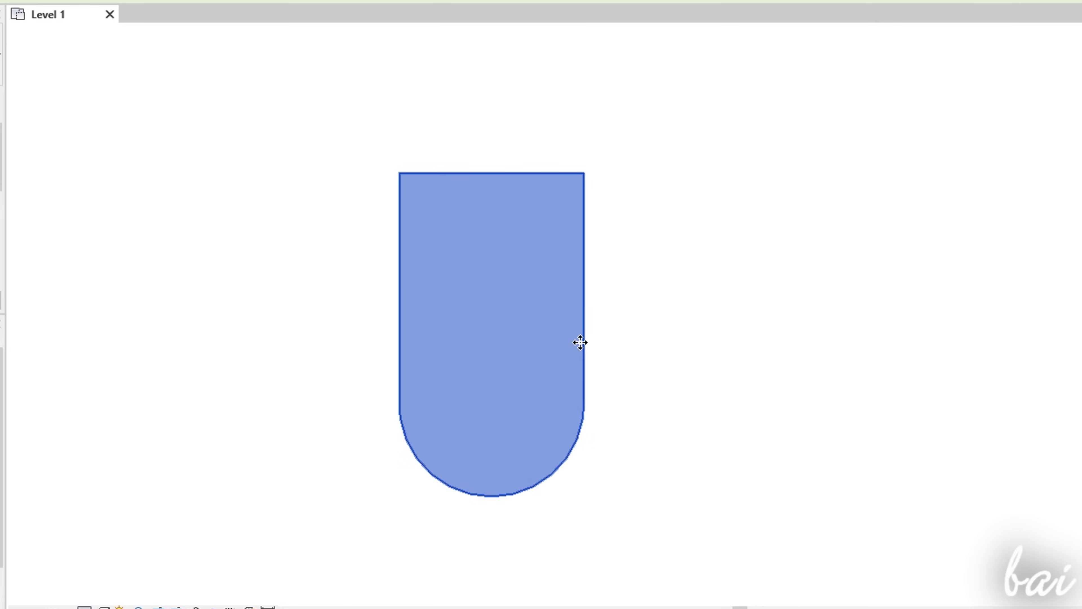
drag(580, 342, 742, 483)
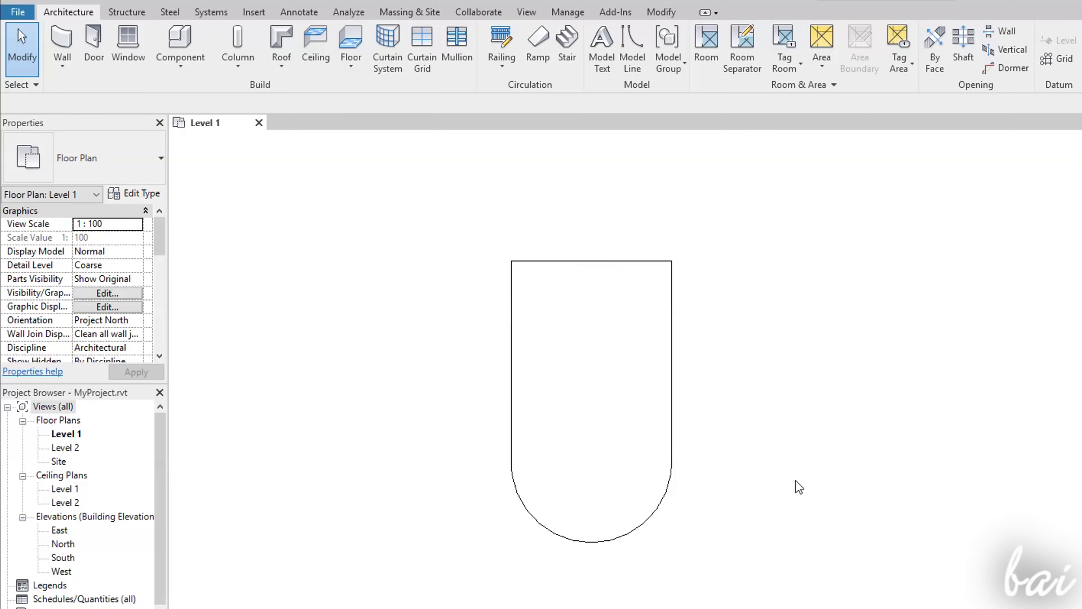
Move the floor up and to the right
click(640, 260)
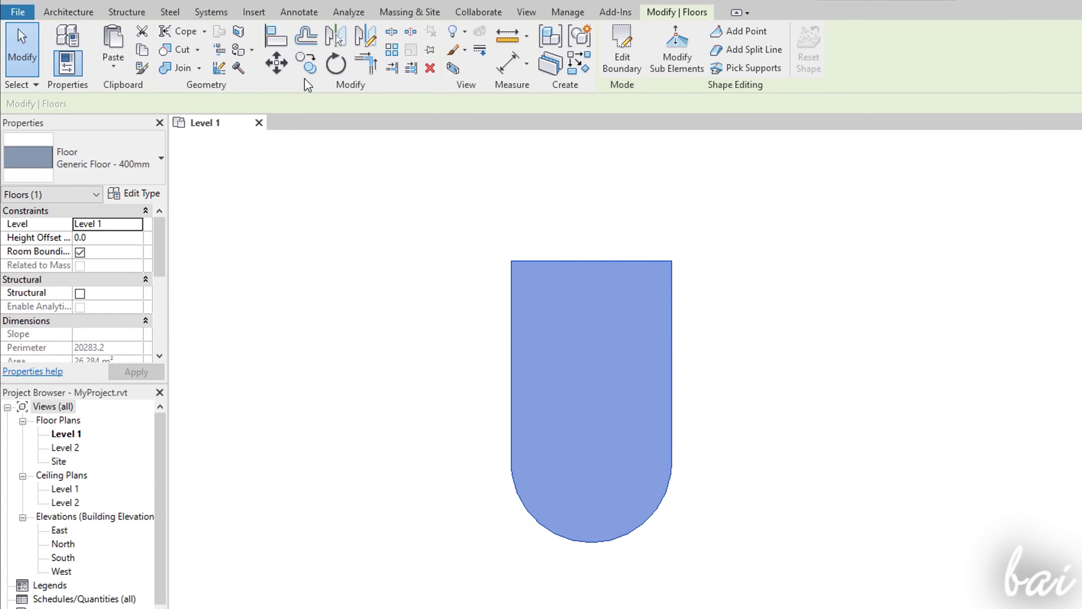
click(284, 70)
click(599, 283)
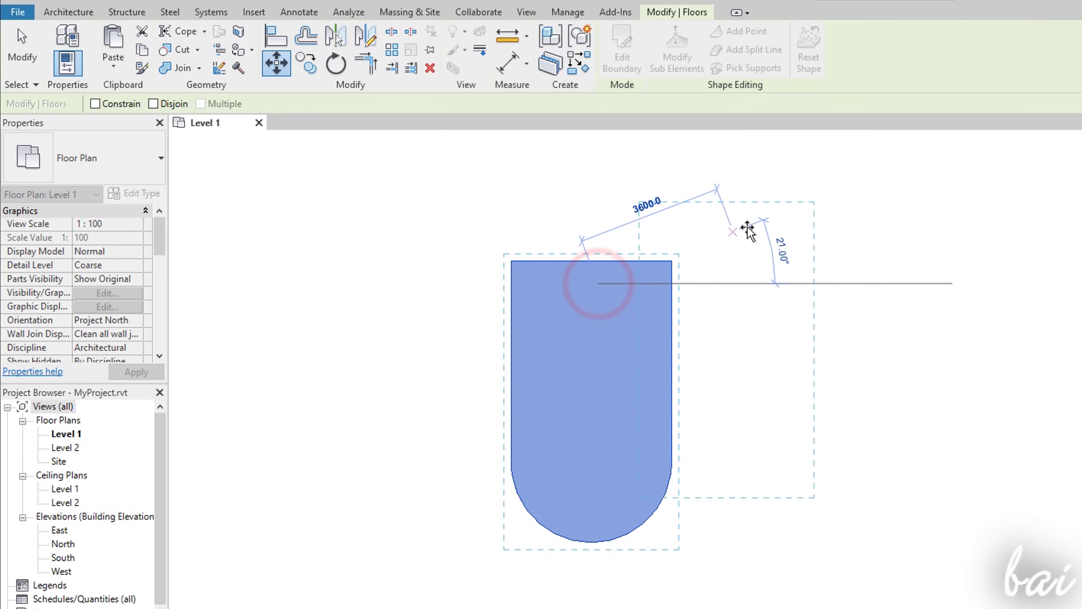
click(853, 227)
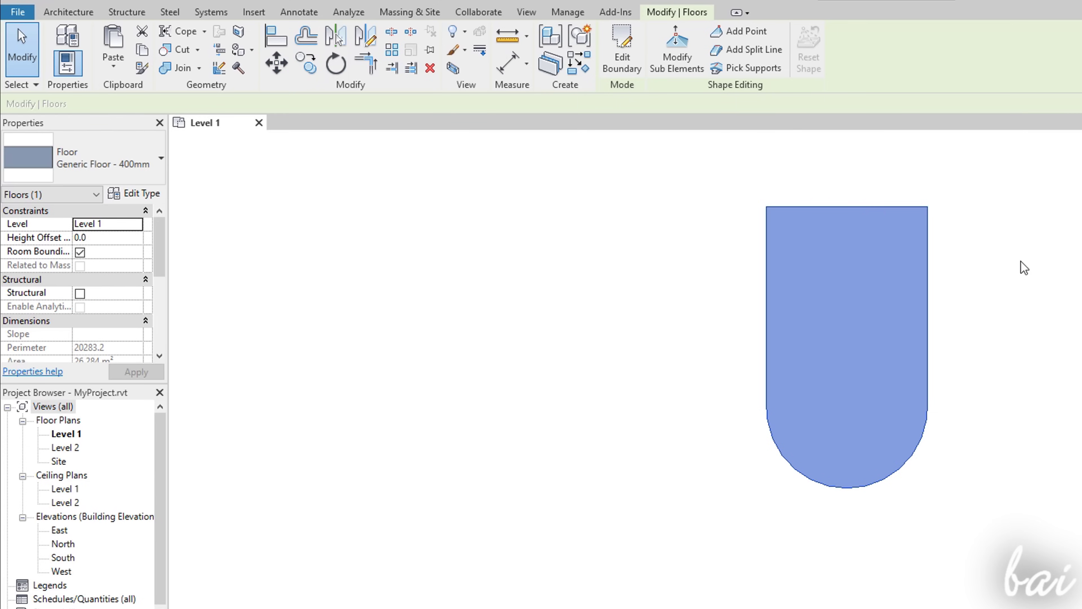
Copy the floor to a spot on its right
click(606, 258)
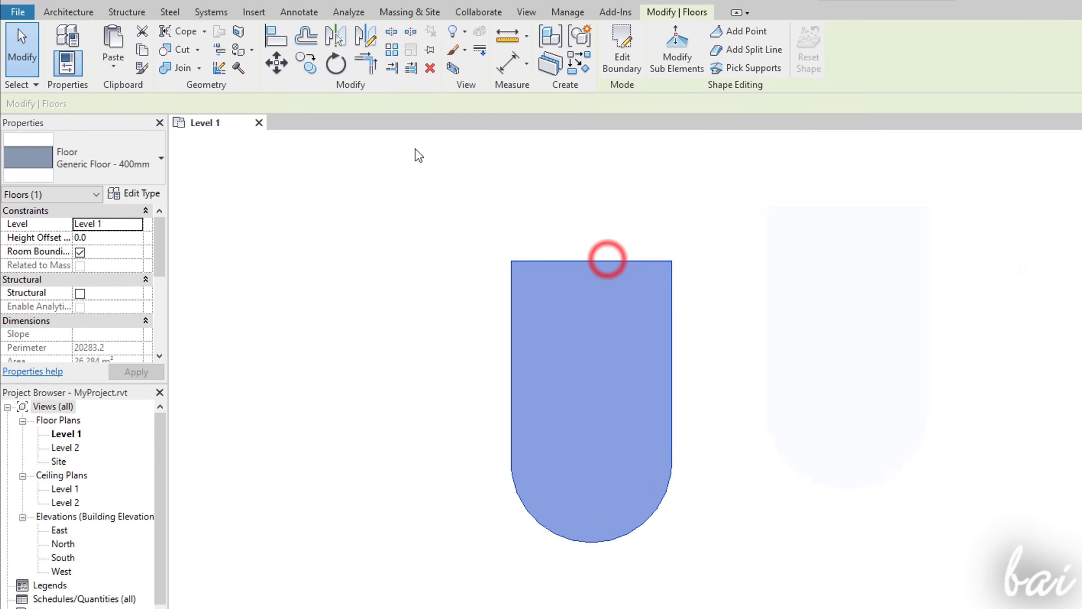
click(304, 65)
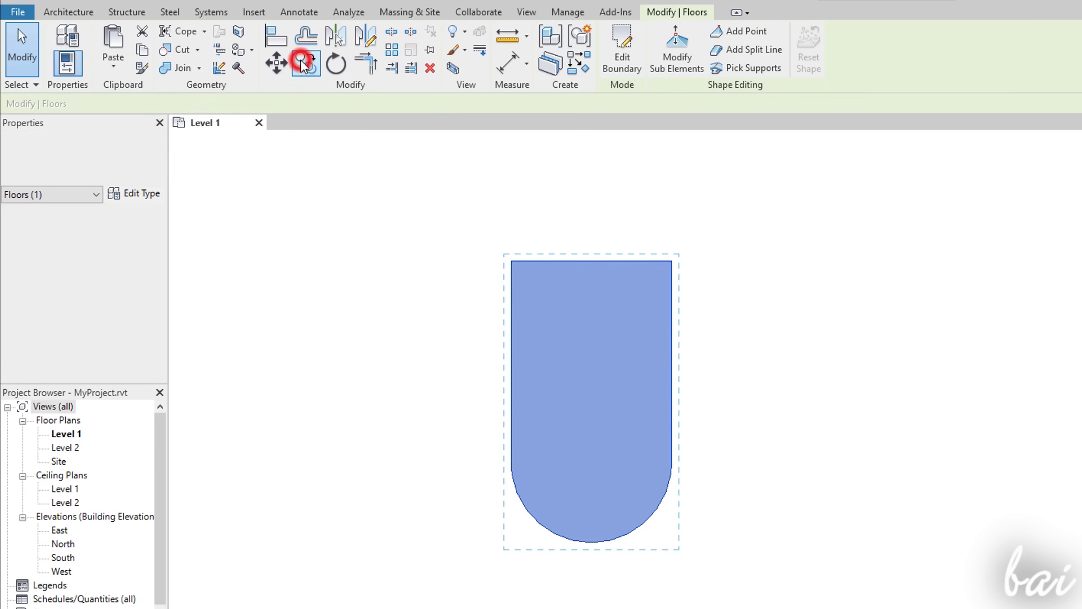
click(671, 338)
click(947, 330)
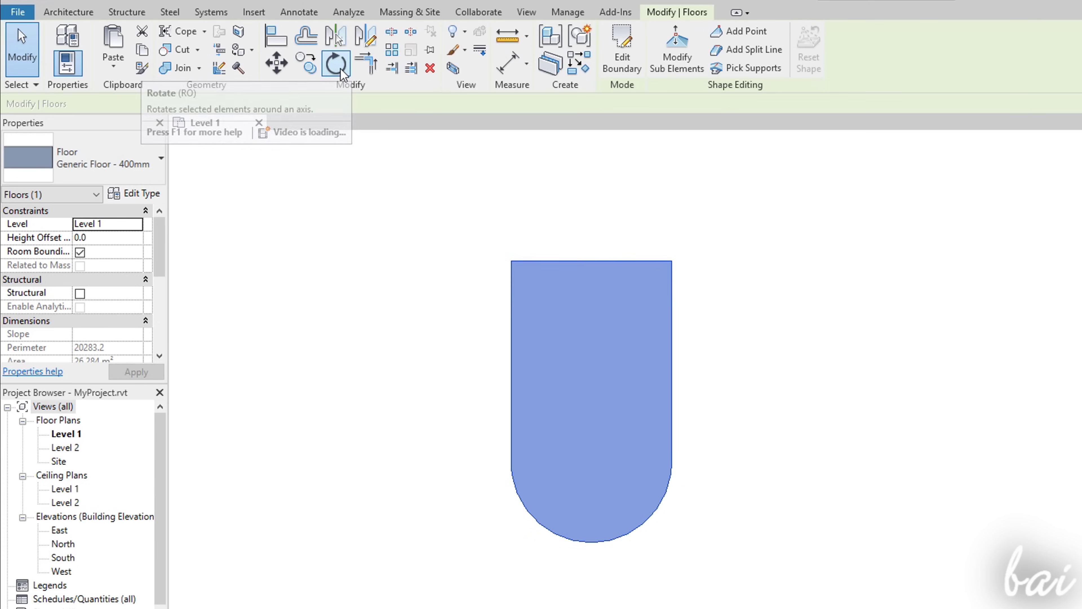
Rotate the floor about 45°
click(335, 64)
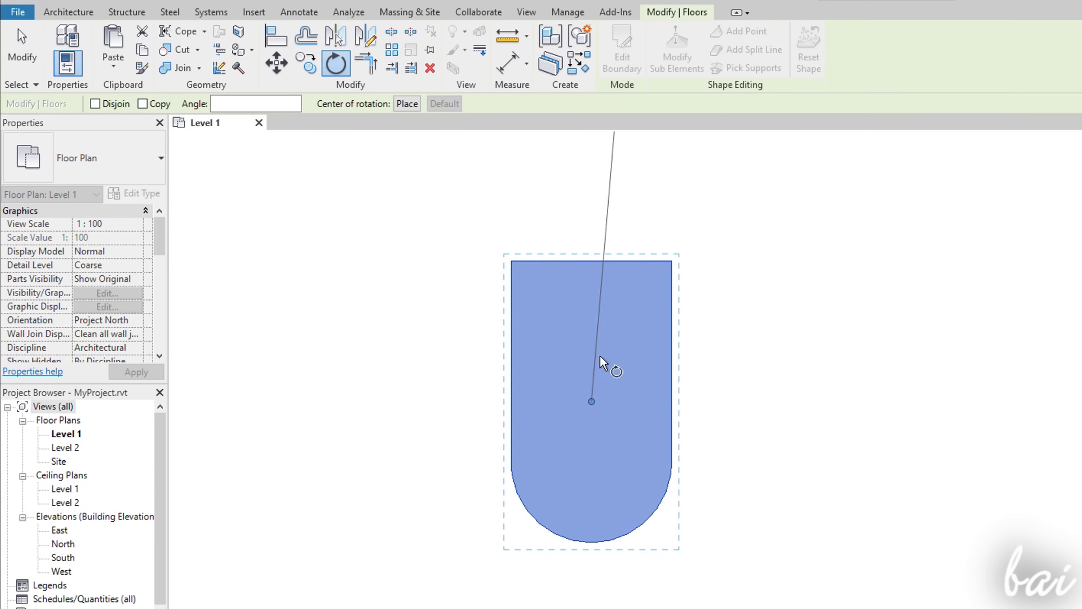
click(736, 295)
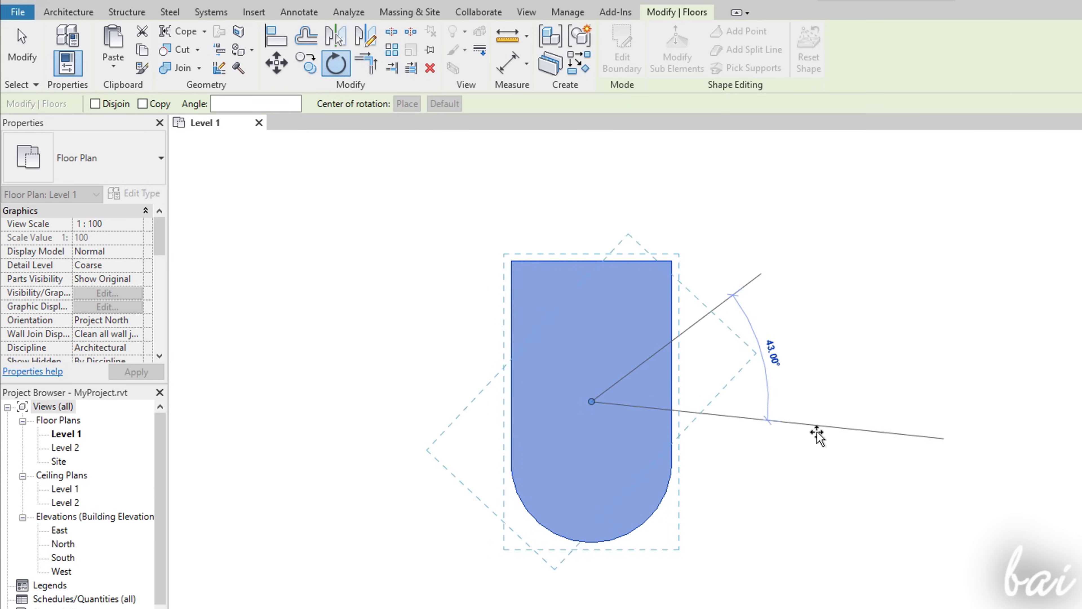
click(815, 434)
Rotate again with RO about a pivot moved up-right, turning the floor sideways
key(r)
key(o)
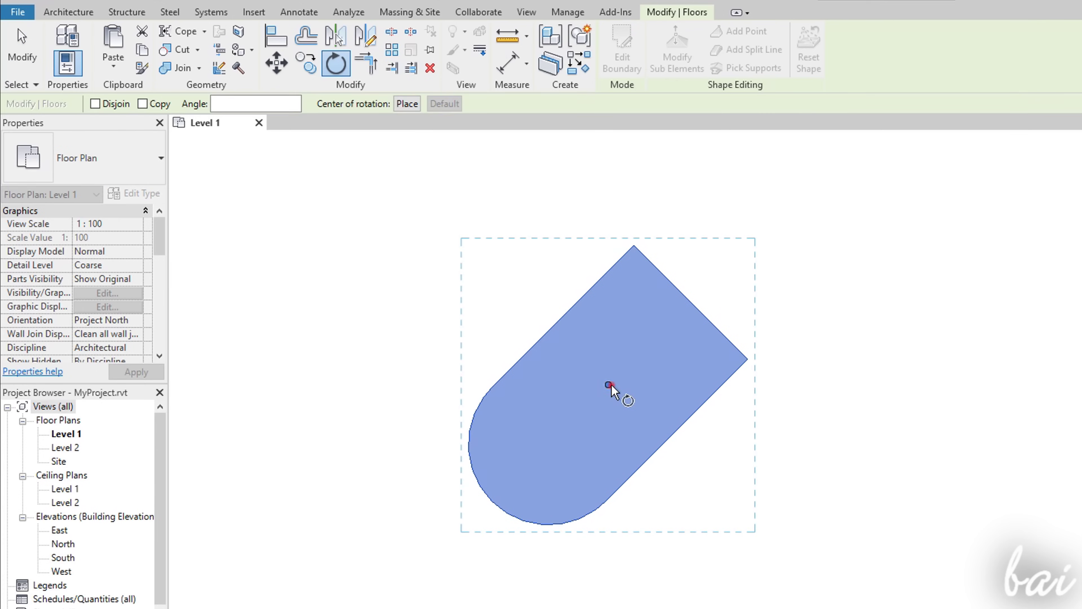
click(611, 386)
drag(620, 367, 670, 334)
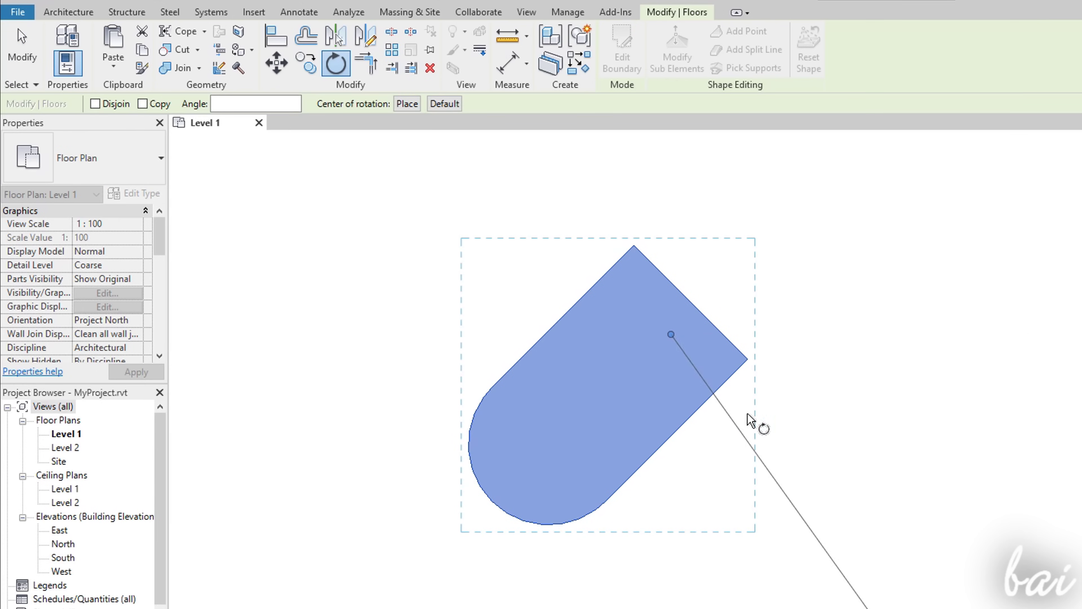
click(848, 333)
click(804, 453)
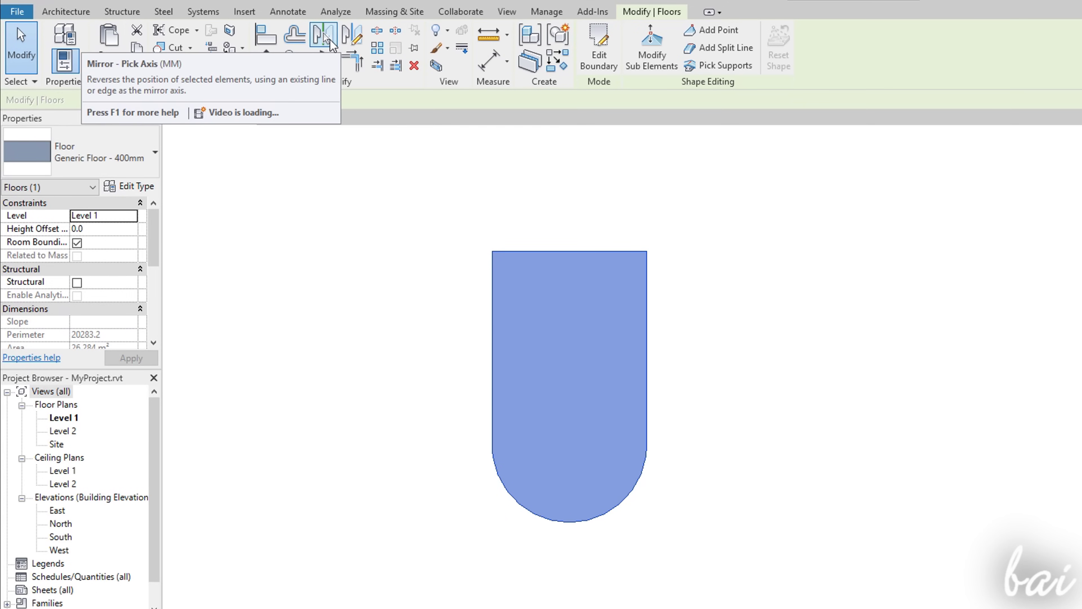
Mirror a copy of the floor across its right edge with Pick Axis, then undo it
click(330, 39)
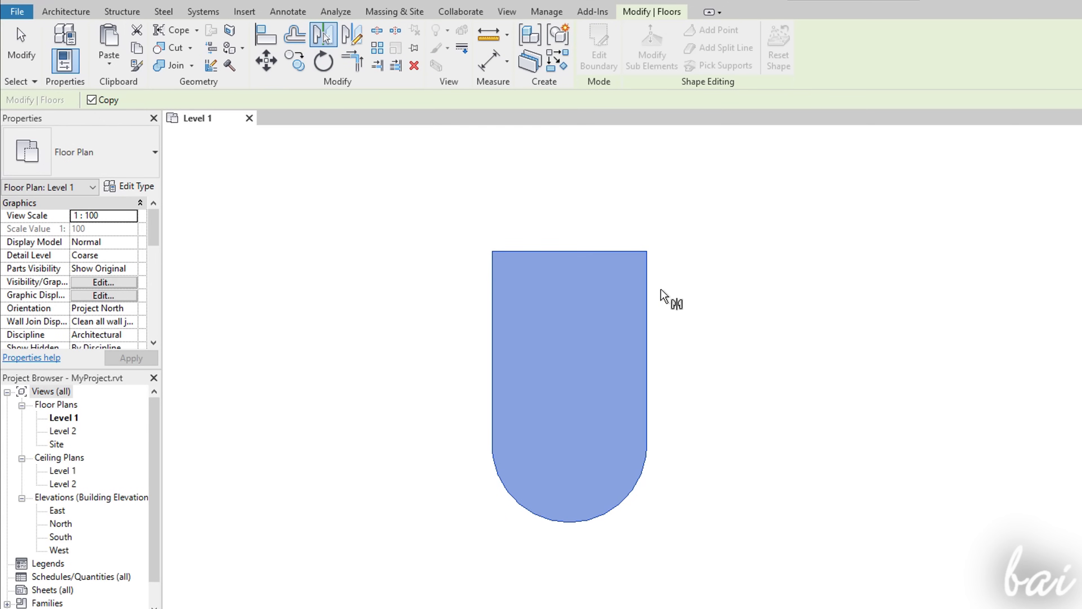
click(649, 320)
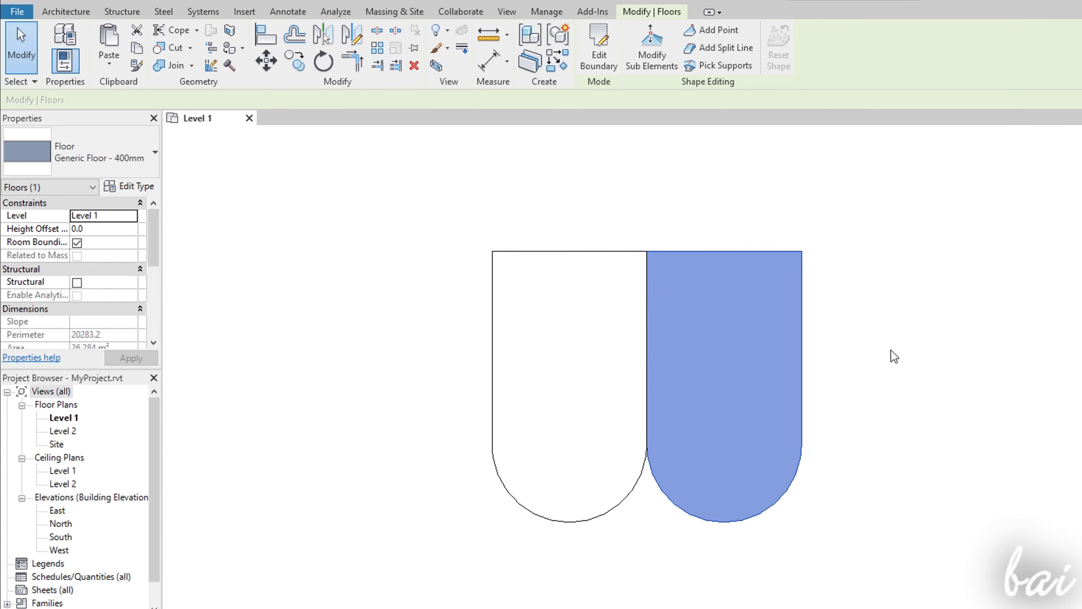
key(ctrl+z)
Mirror the floor about a drawn vertical axis right of it, then remove the copy
click(350, 42)
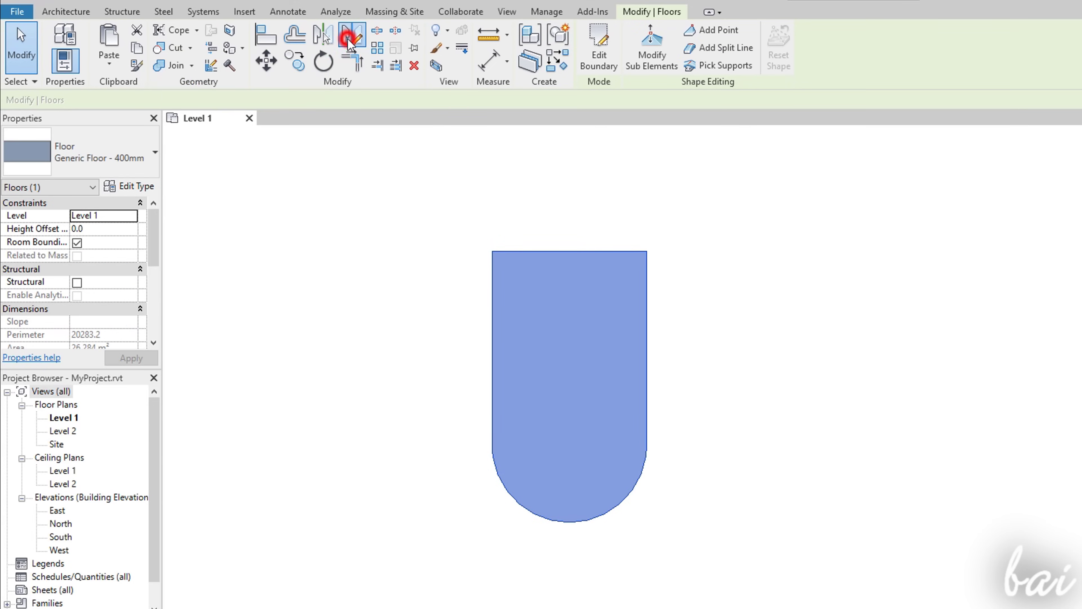
click(680, 194)
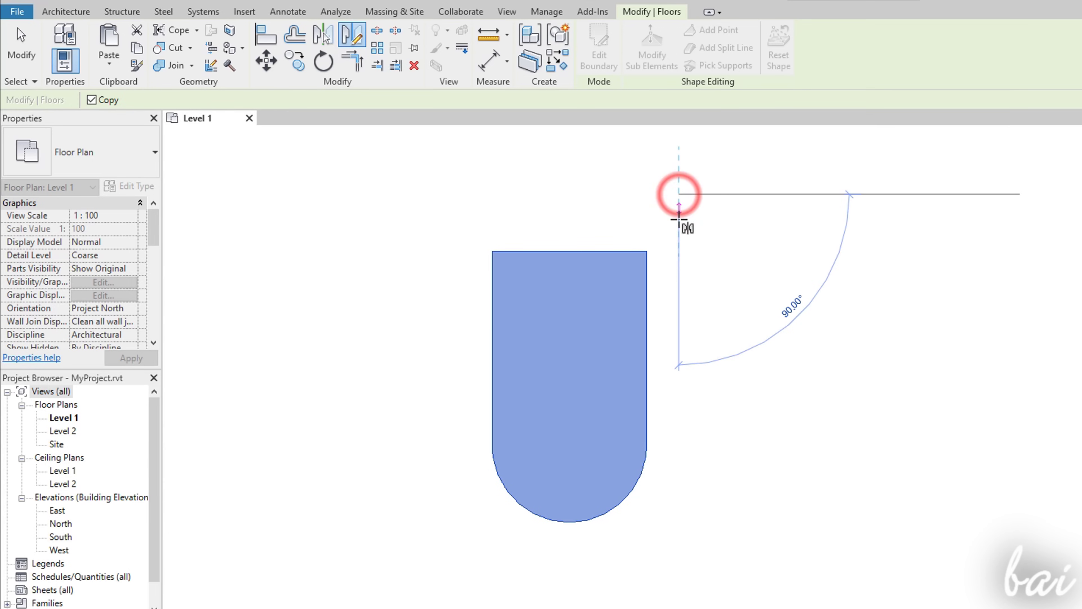
click(674, 570)
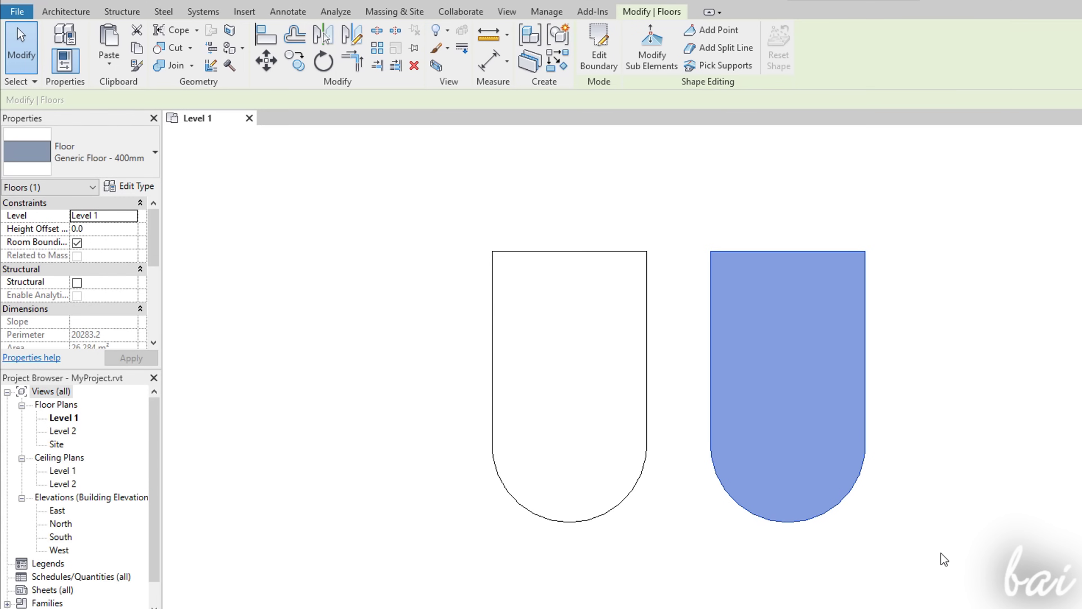
key(Delete)
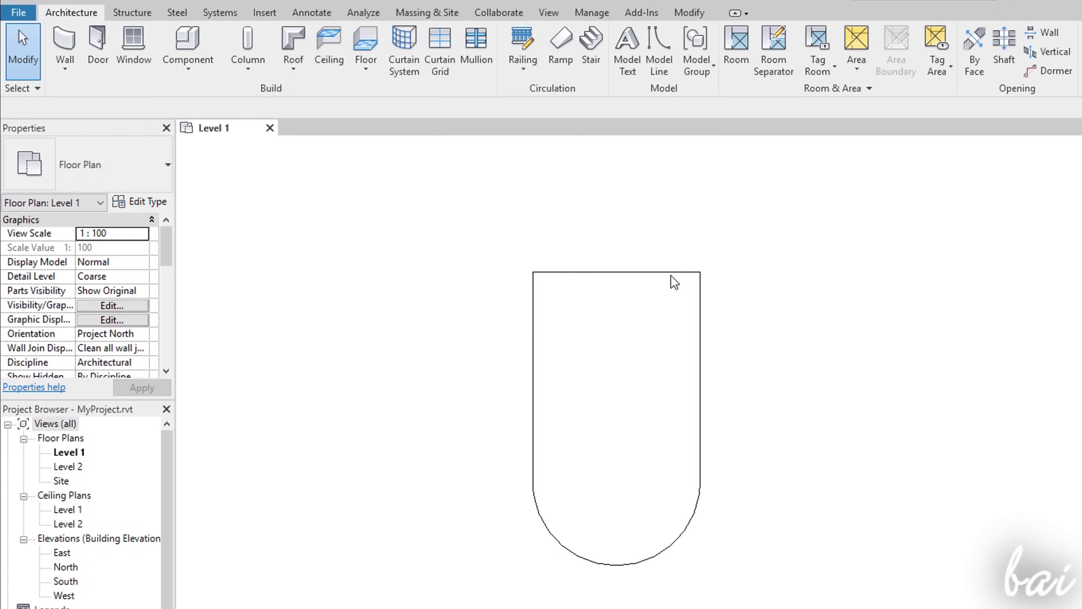
click(669, 272)
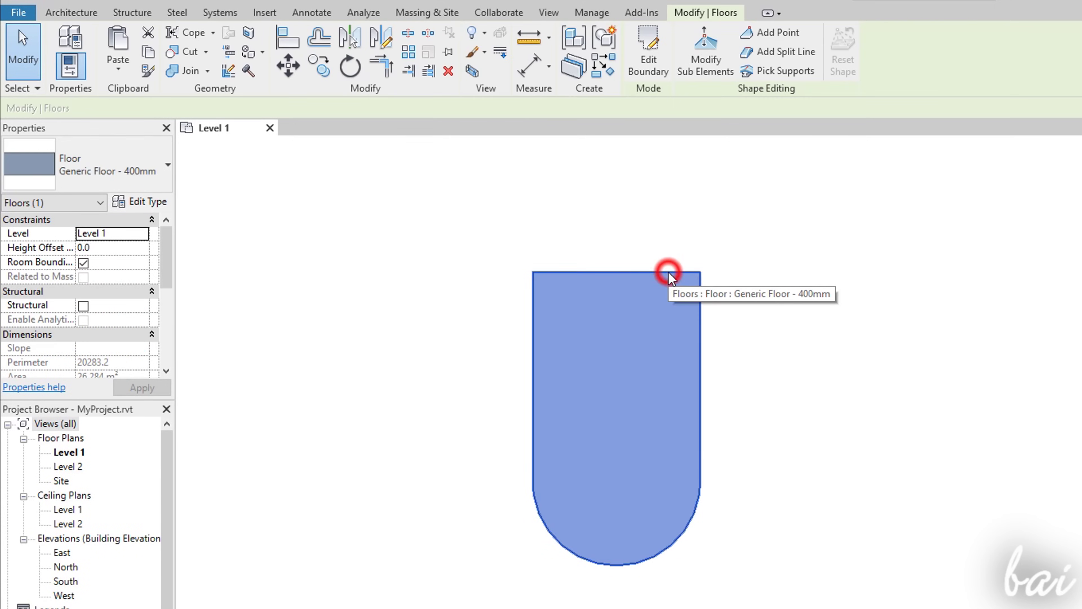
click(667, 69)
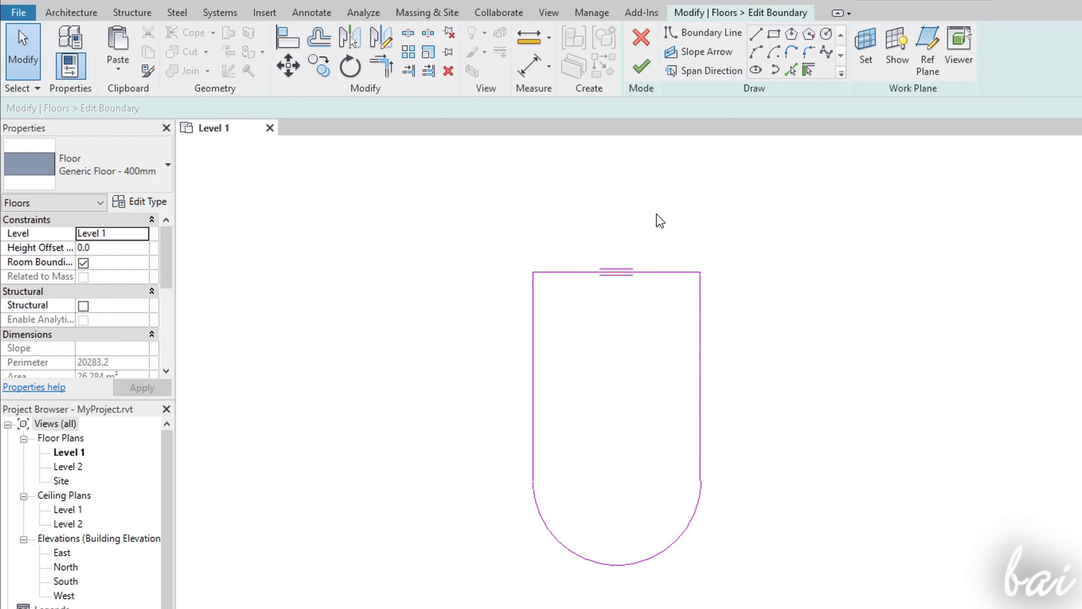
click(658, 272)
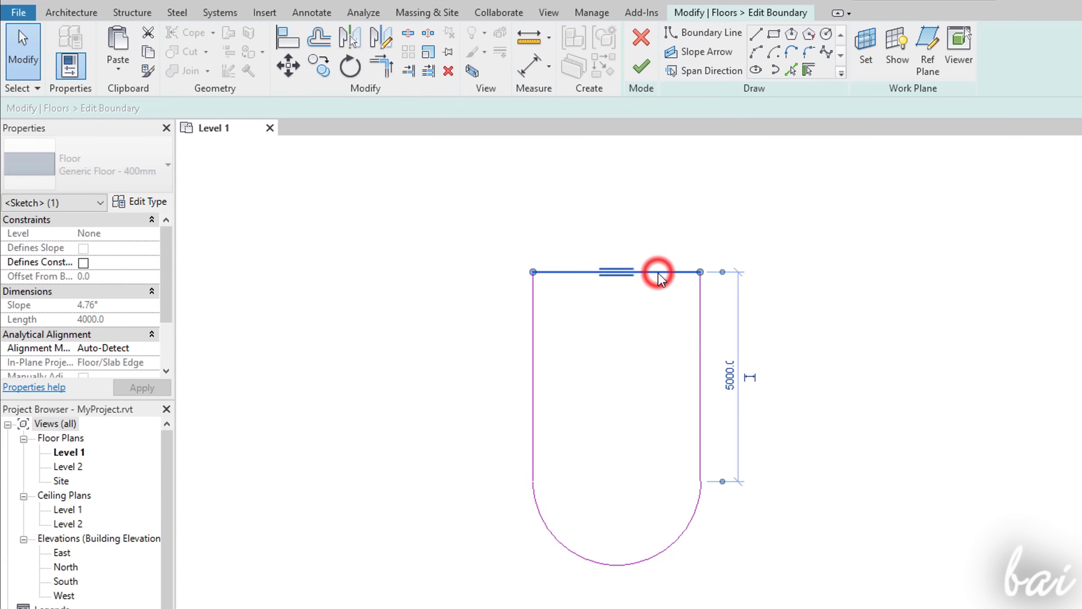
click(699, 331)
click(580, 563)
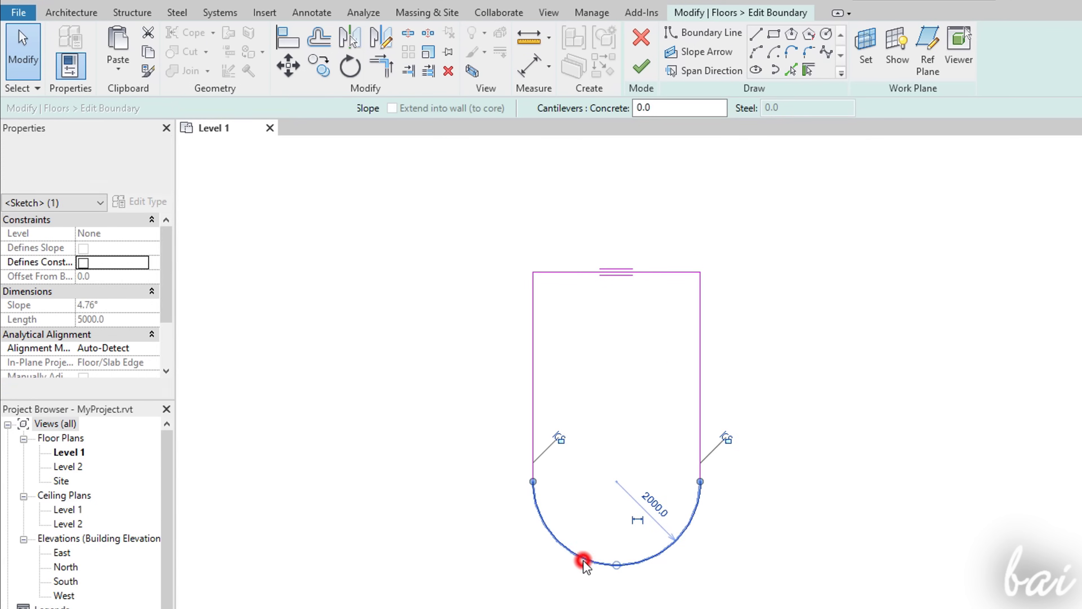
click(533, 405)
click(676, 273)
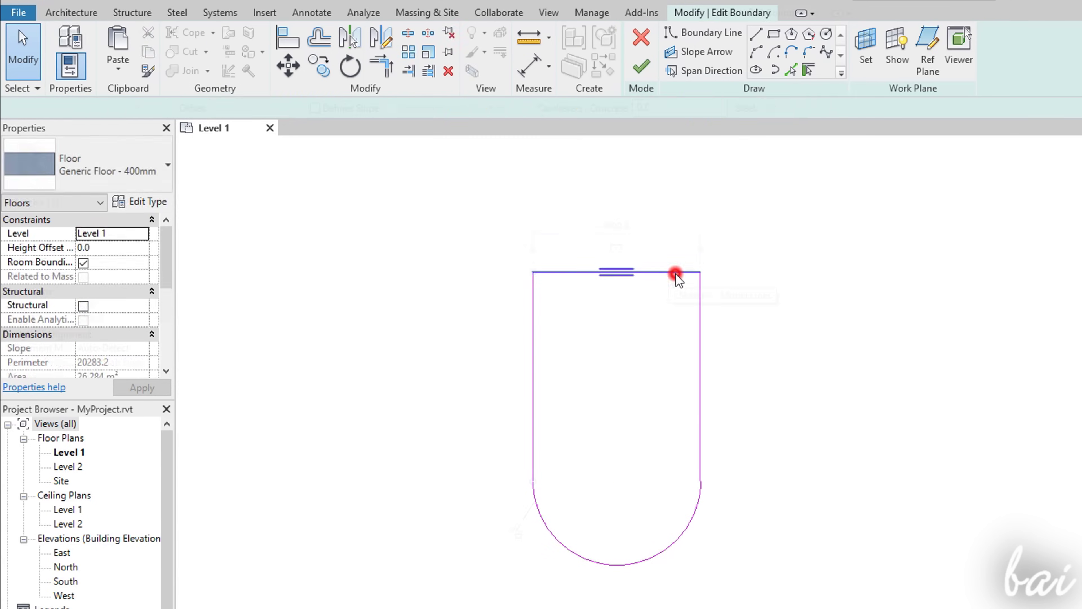
click(693, 269)
click(349, 68)
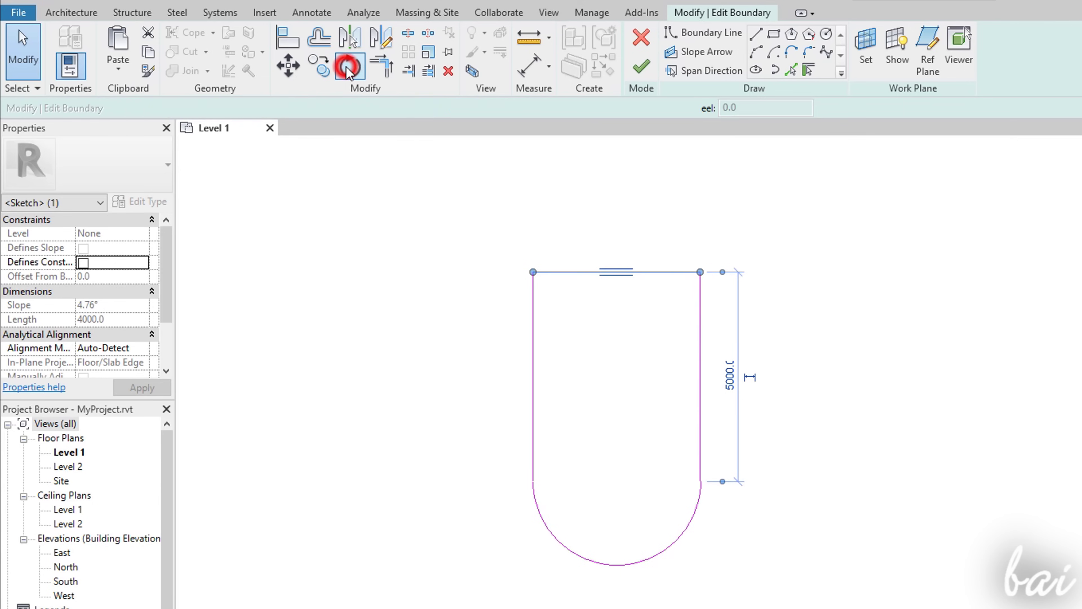
click(708, 212)
click(778, 295)
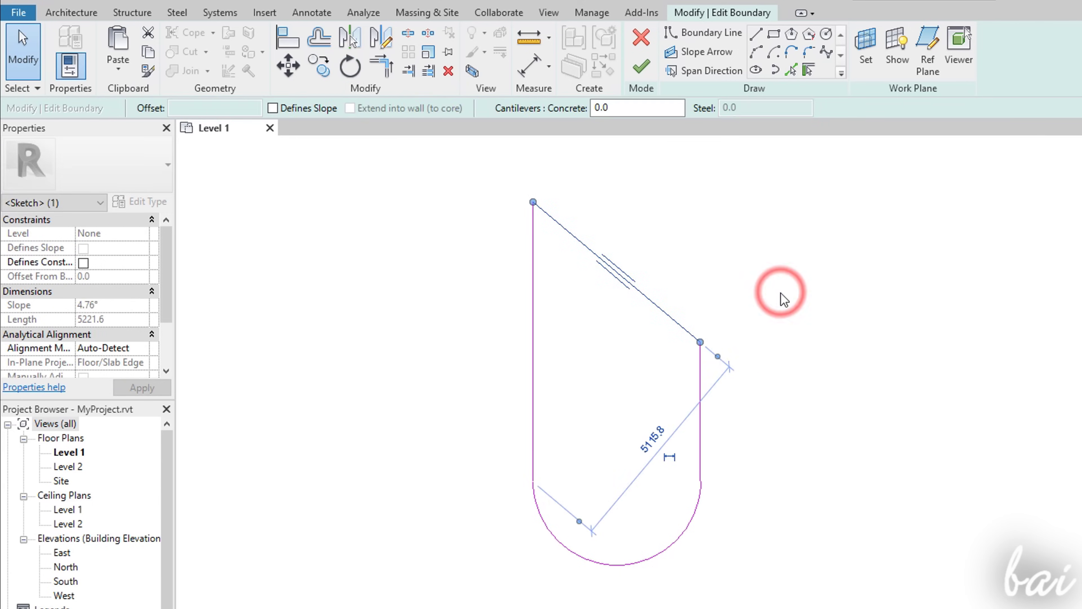
click(973, 304)
key(ctrl+z)
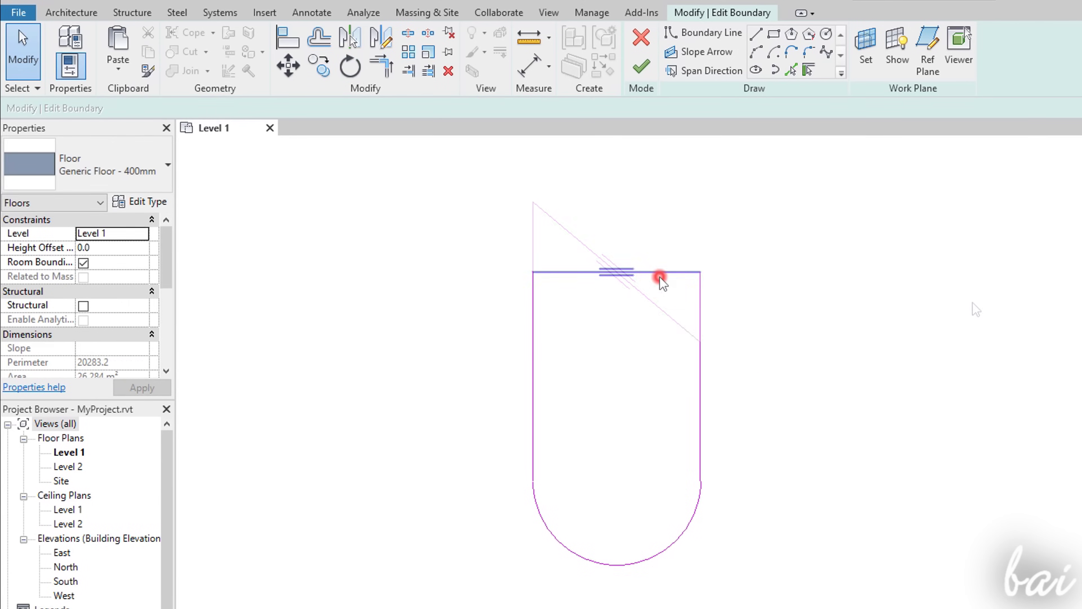
click(664, 272)
ctrl+drag(666, 271, 652, 381)
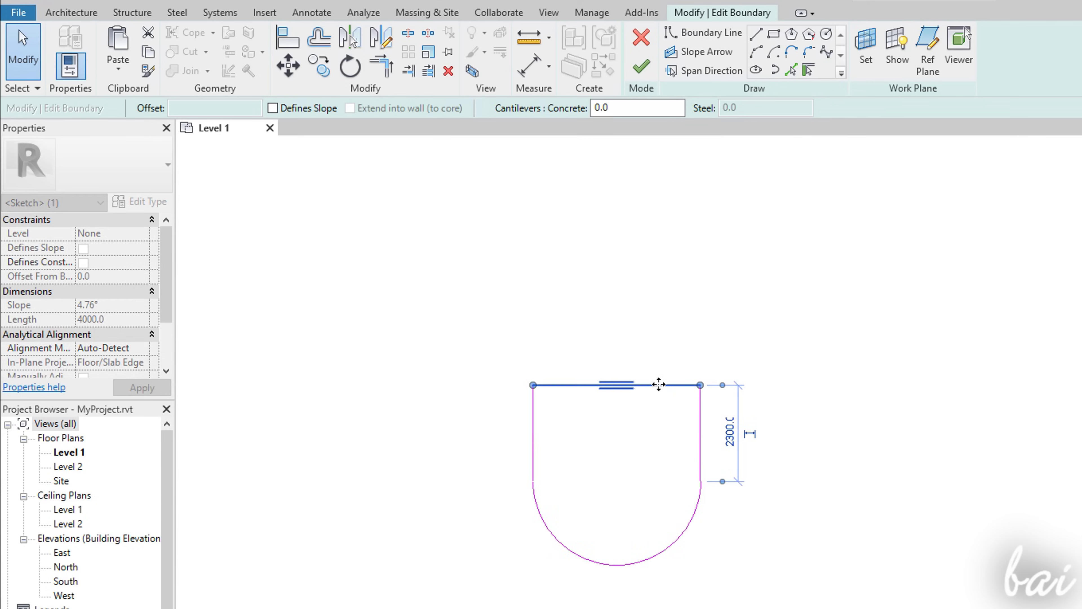
key(ctrl+z)
key(ctrl+z)
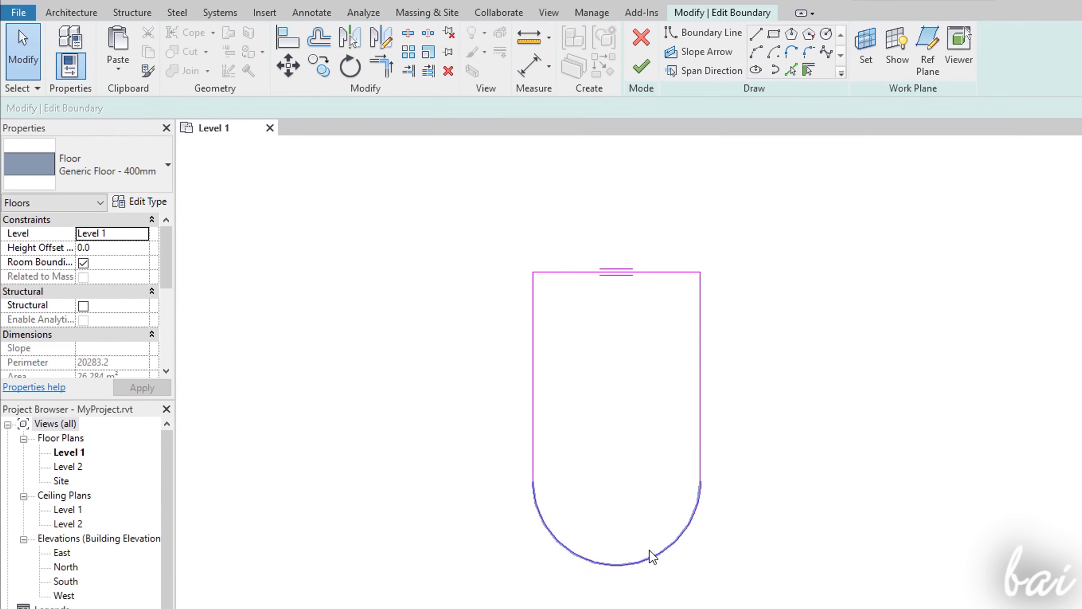
click(700, 424)
key(Delete)
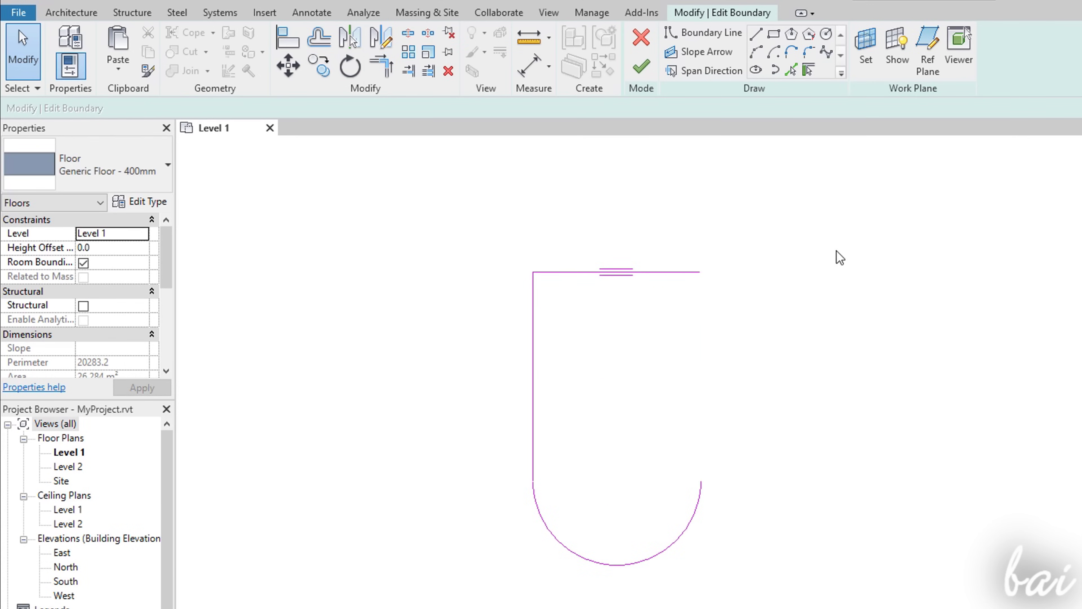
click(791, 52)
click(700, 271)
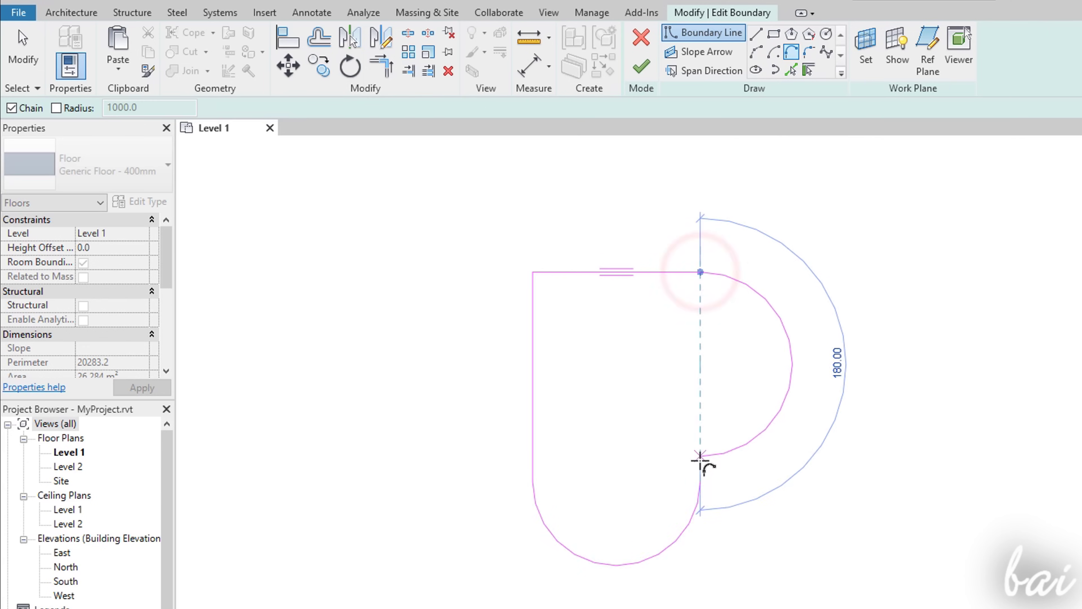
click(701, 480)
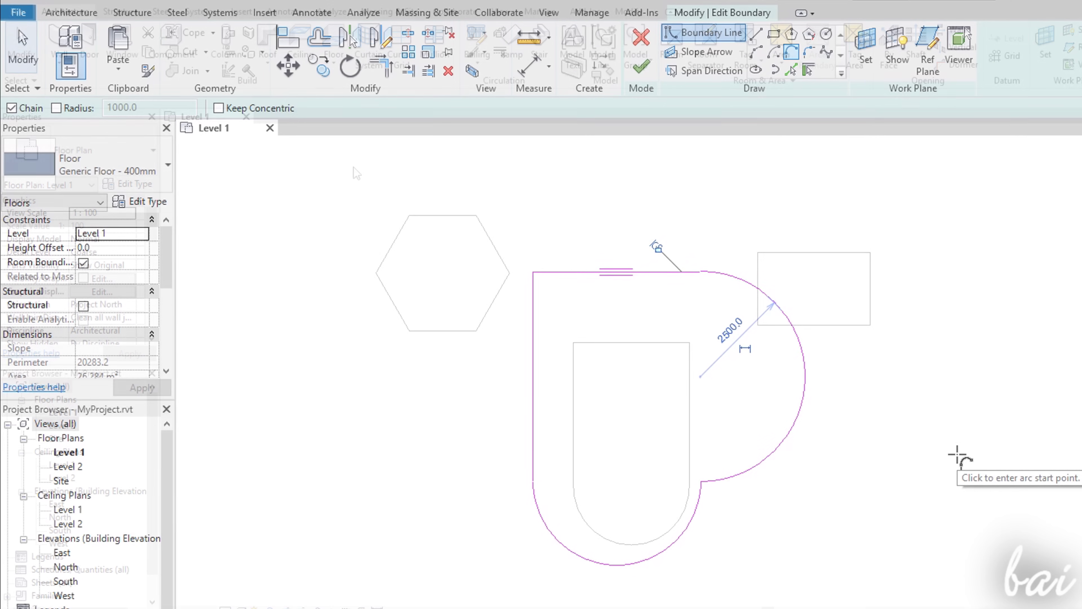
mouse_move(349, 158)
mouse_down()
mouse_move(911, 583)
mouse_move(942, 592)
mouse_up()
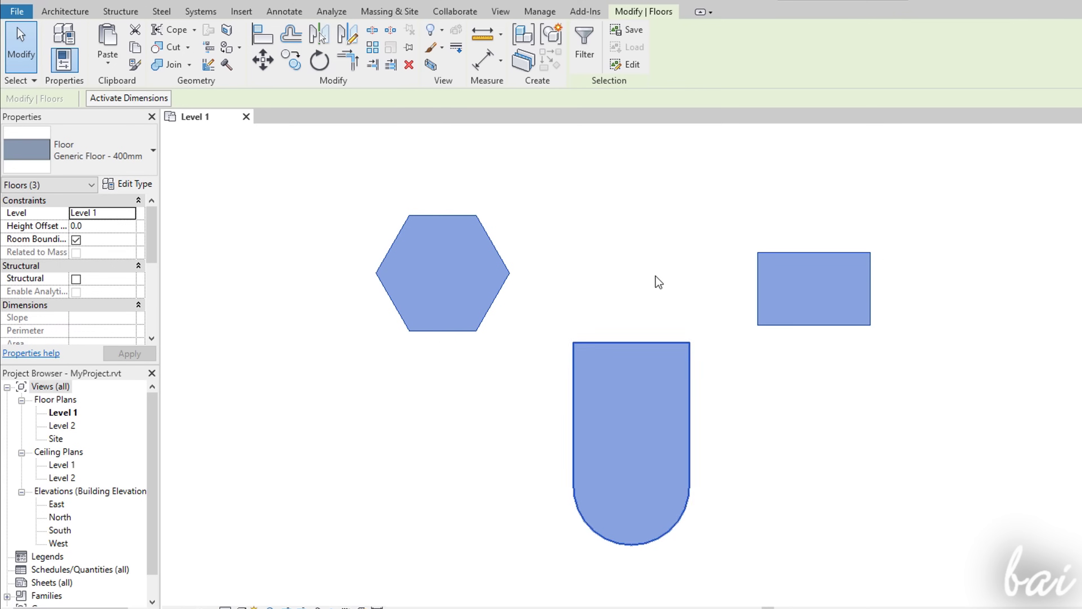
key(r)
key(o)
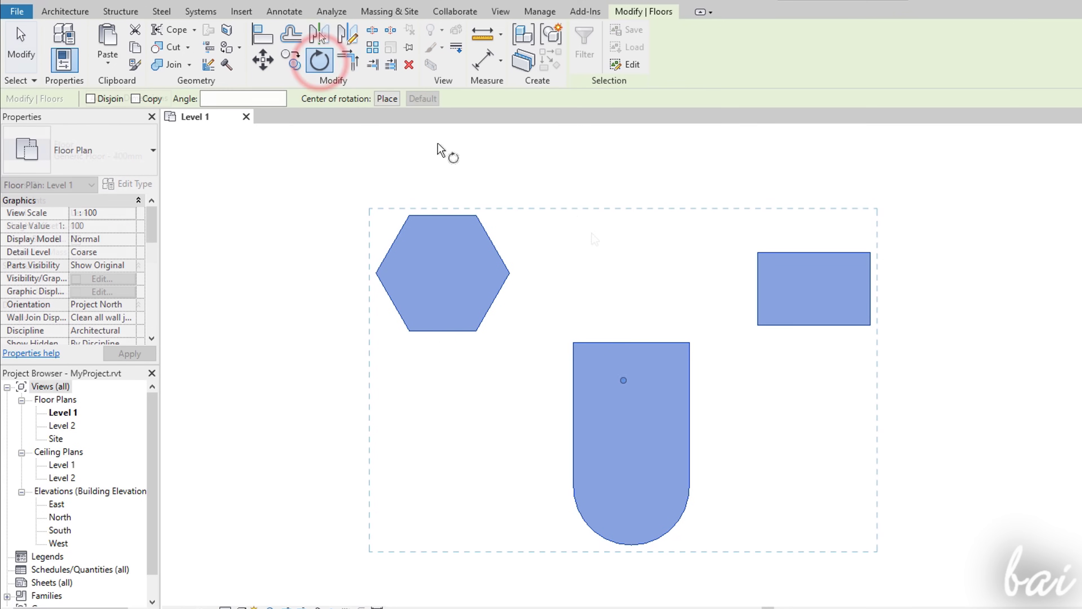
click(701, 295)
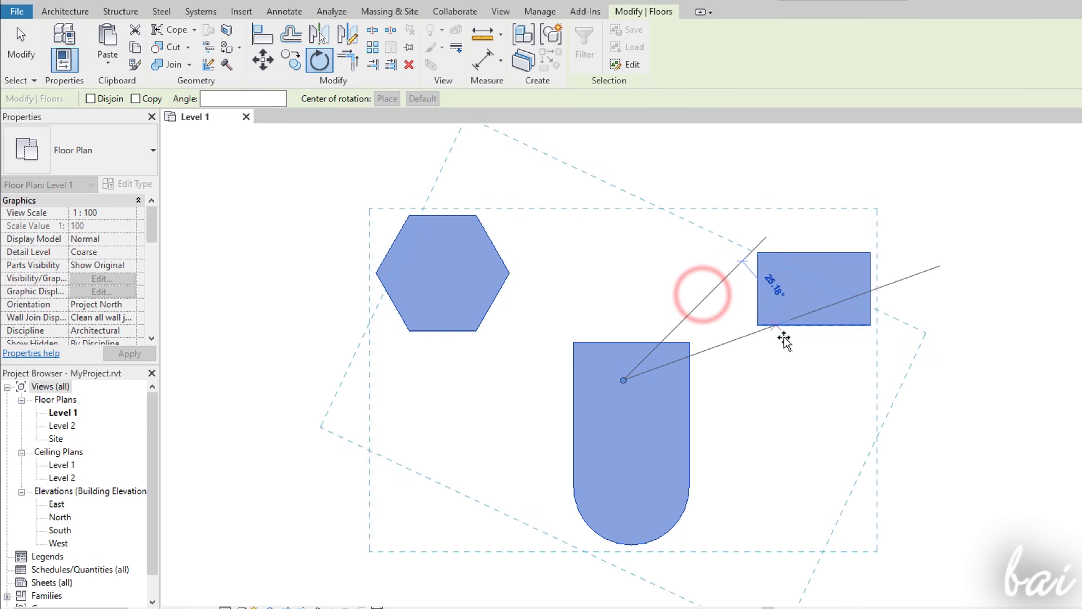
click(817, 380)
key(ctrl+z)
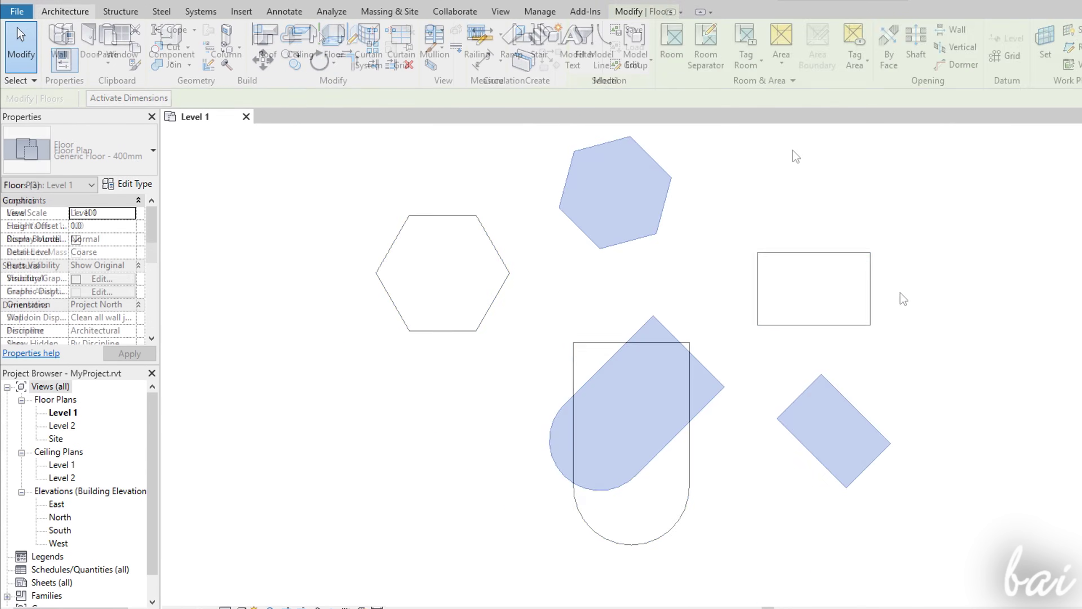
click(492, 236)
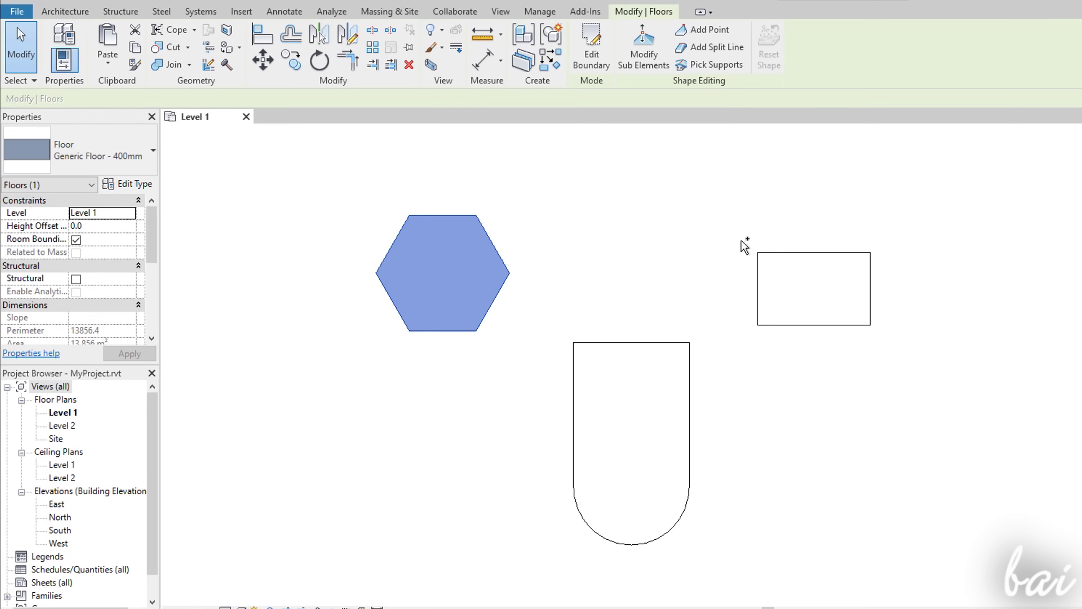
ctrl+click(757, 289)
ctrl+click(689, 344)
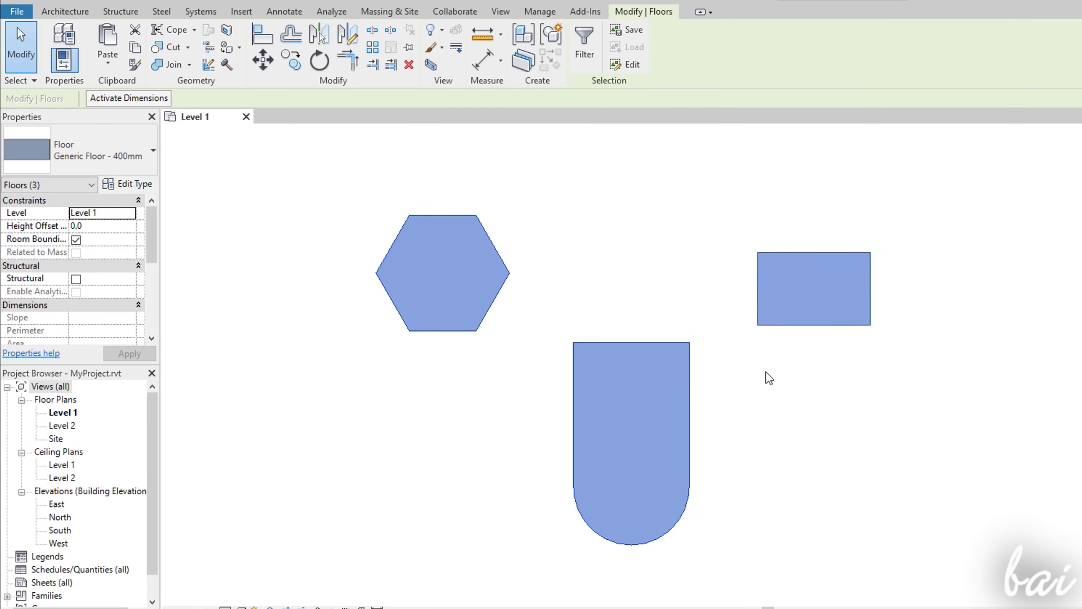
click(764, 374)
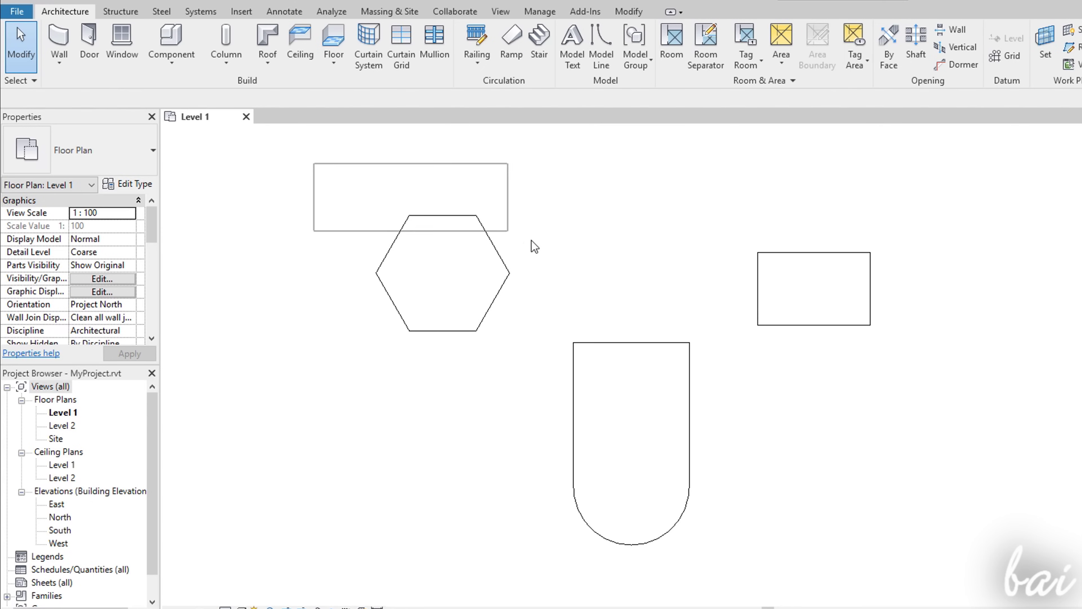
drag(532, 241, 933, 572)
click(767, 373)
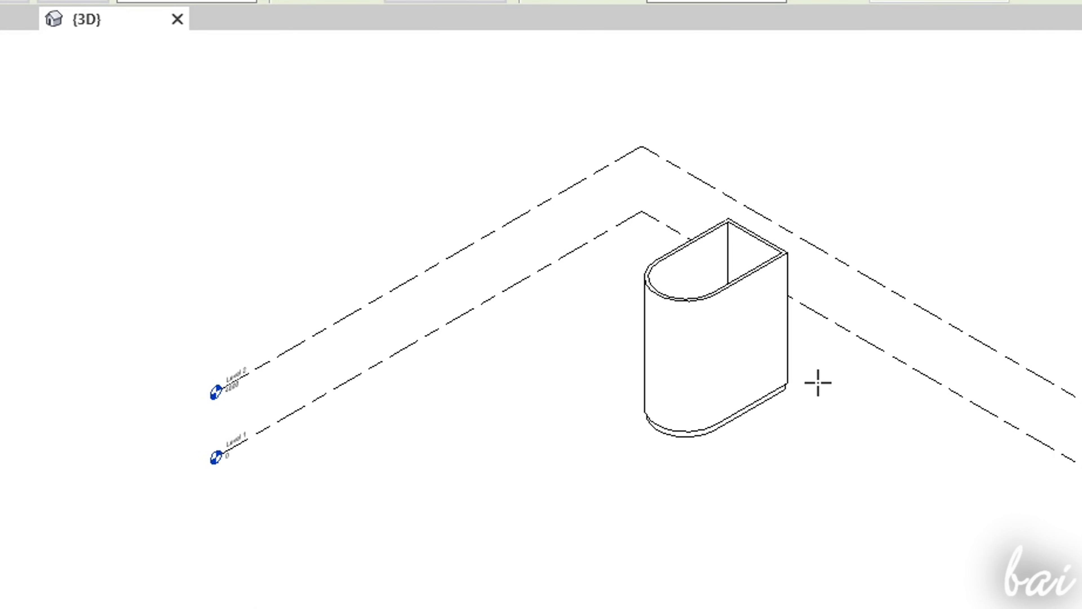
Zoom in and enter 8000.0 as the unconnected wall height in the options bar
scroll(818, 383, up, 2)
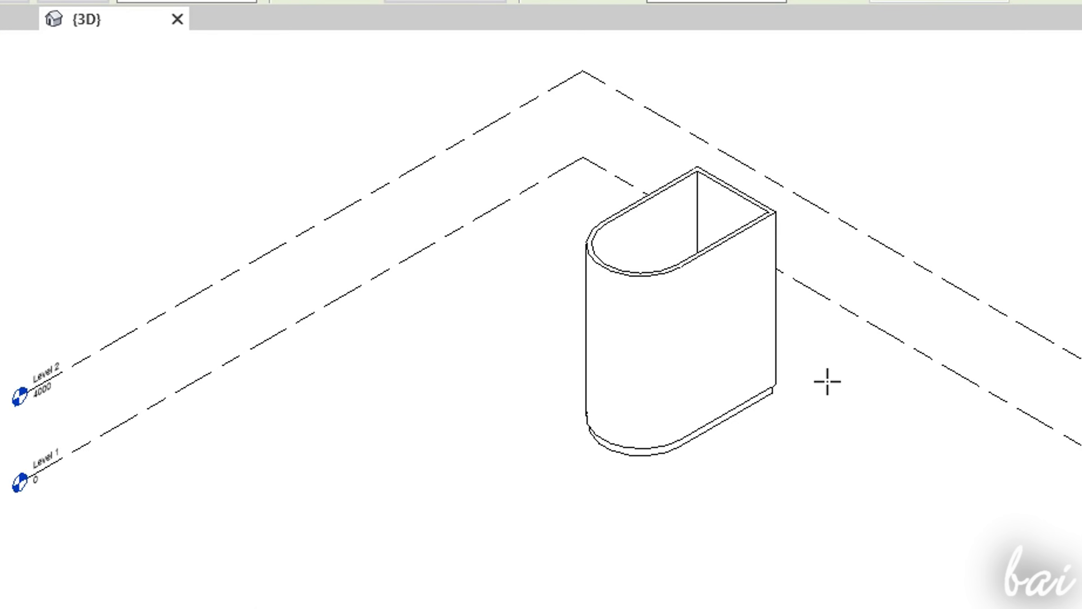
scroll(837, 357, up, 3)
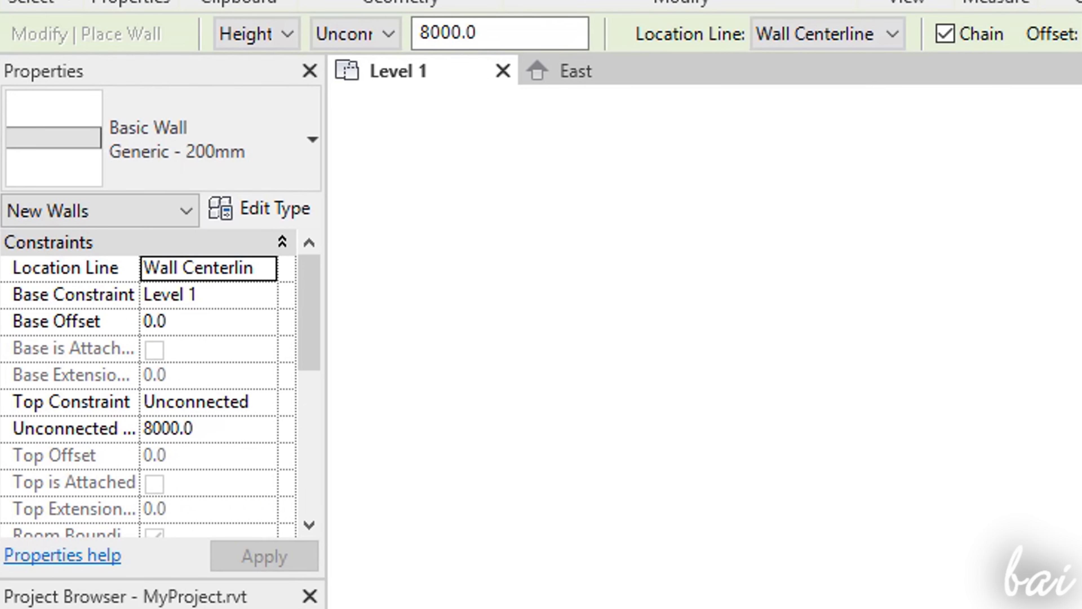
double_click(484, 33)
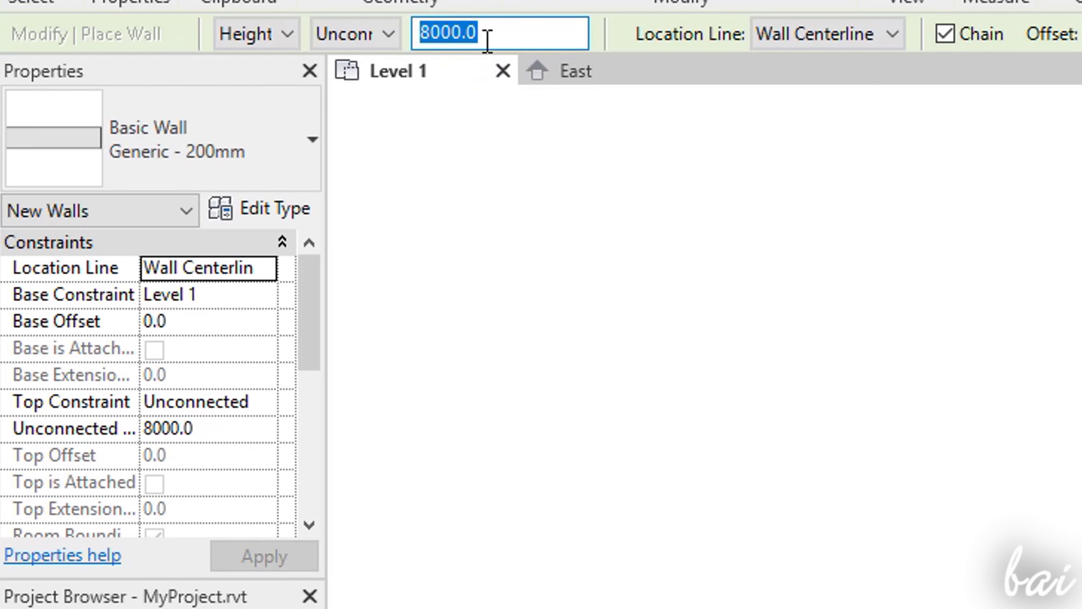
click(513, 23)
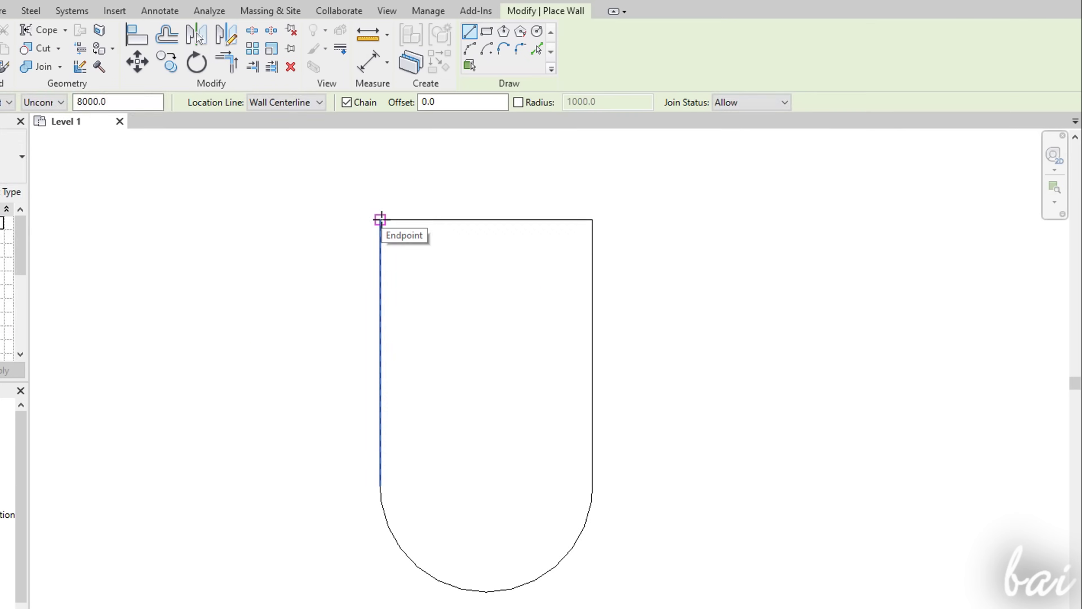
Draw straight walls along the floor's top edge and down its right side to the curve
click(380, 220)
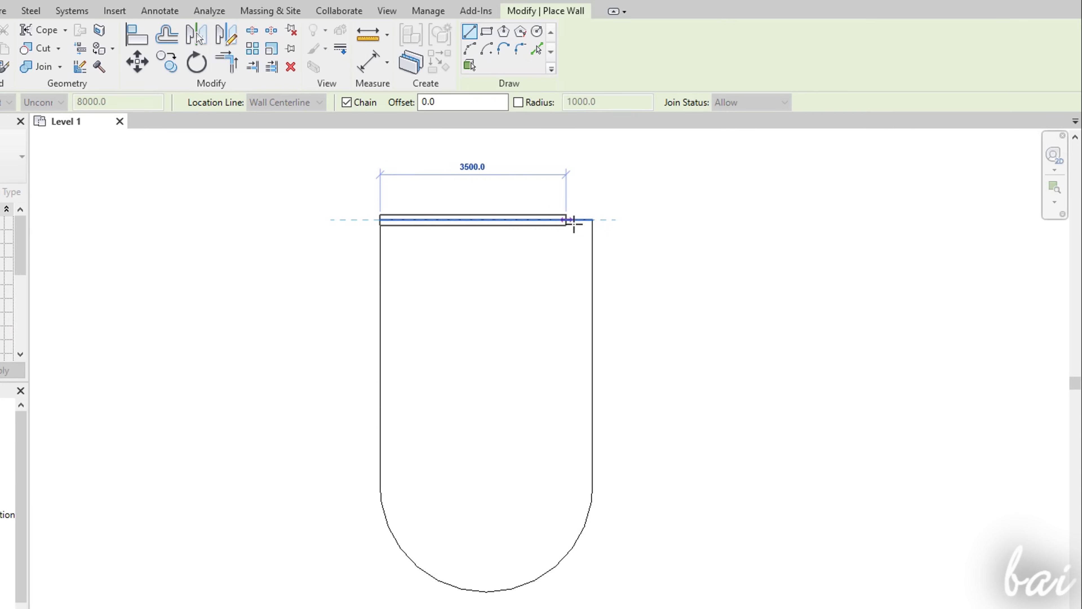
click(592, 220)
click(596, 483)
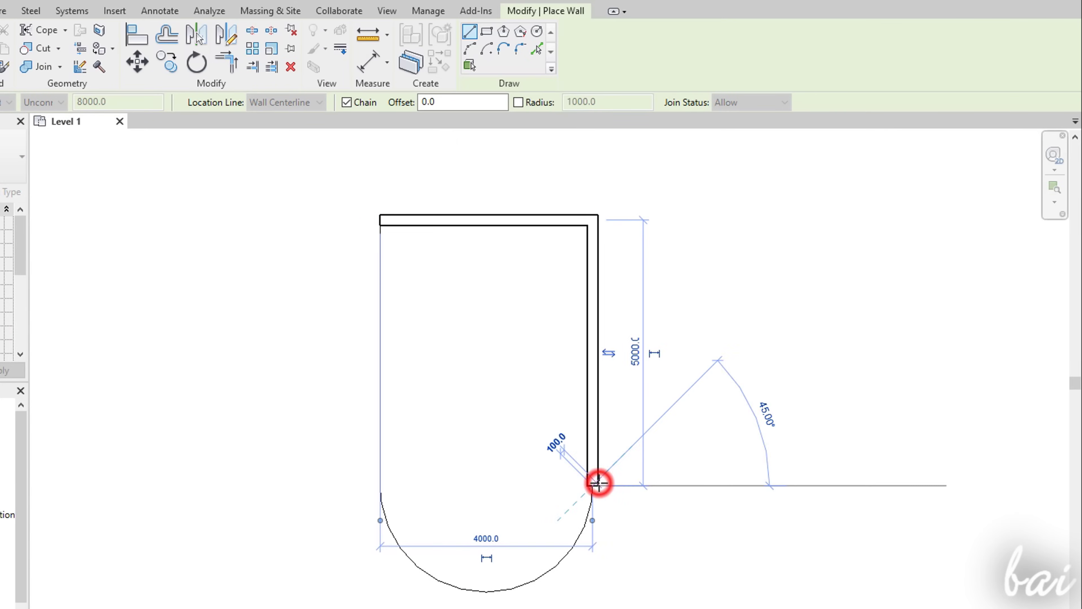
key(Escape)
Add a tangent arc wall forming the rounded end from right to left
click(504, 50)
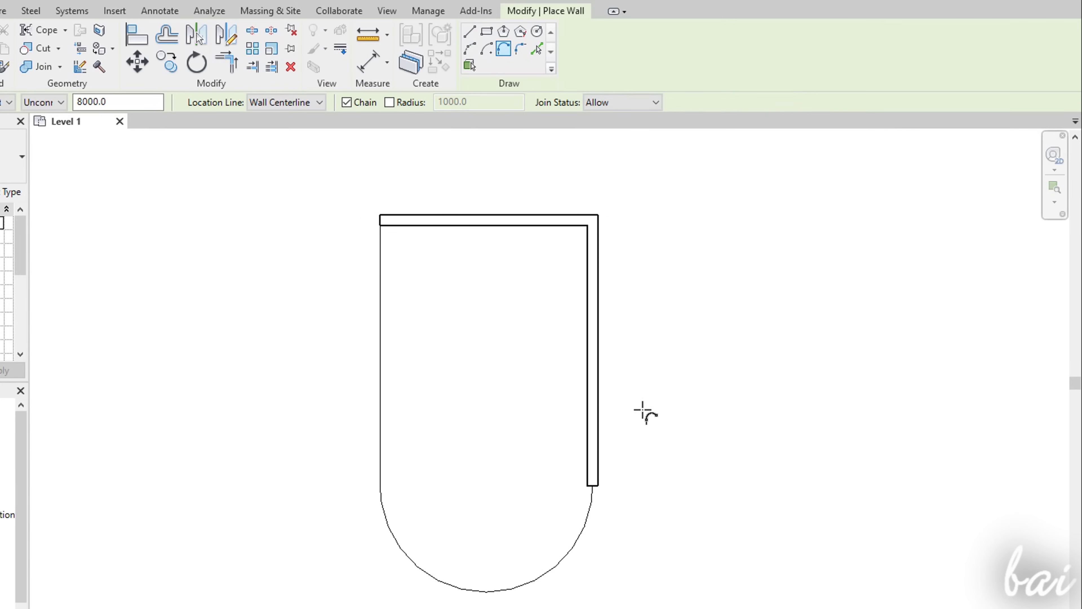
click(593, 485)
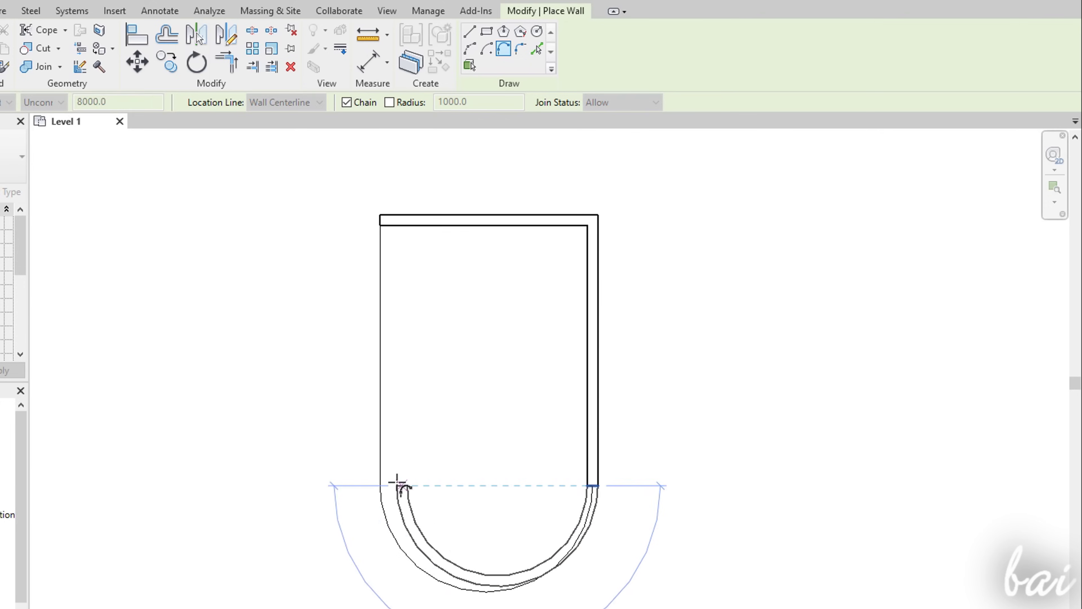
click(380, 485)
key(Escape)
Close the outline with a straight left wall up to the top-left corner, then zoom to check
click(469, 31)
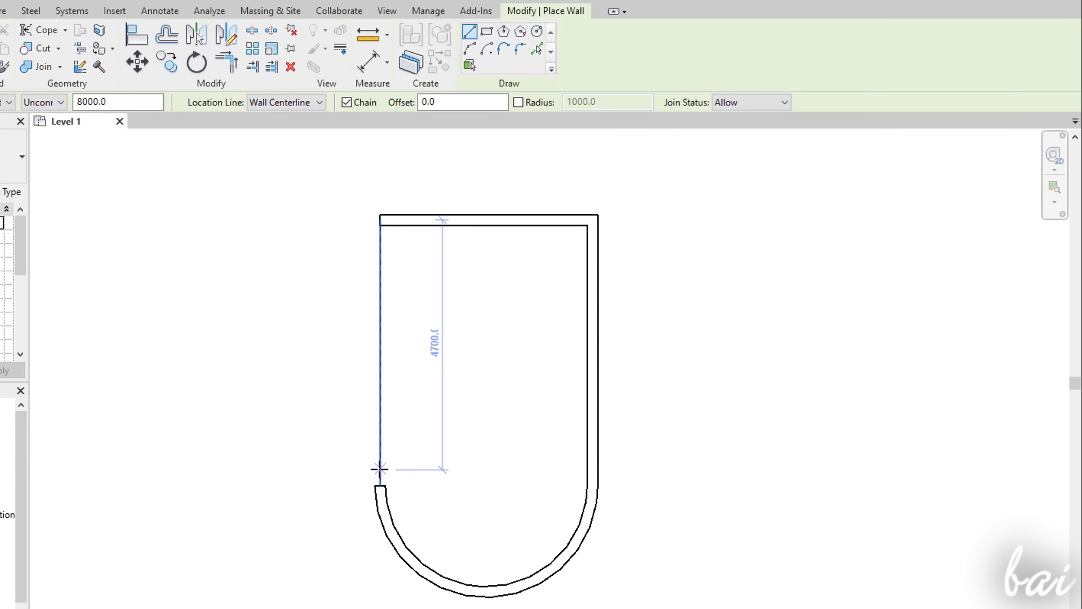
click(380, 485)
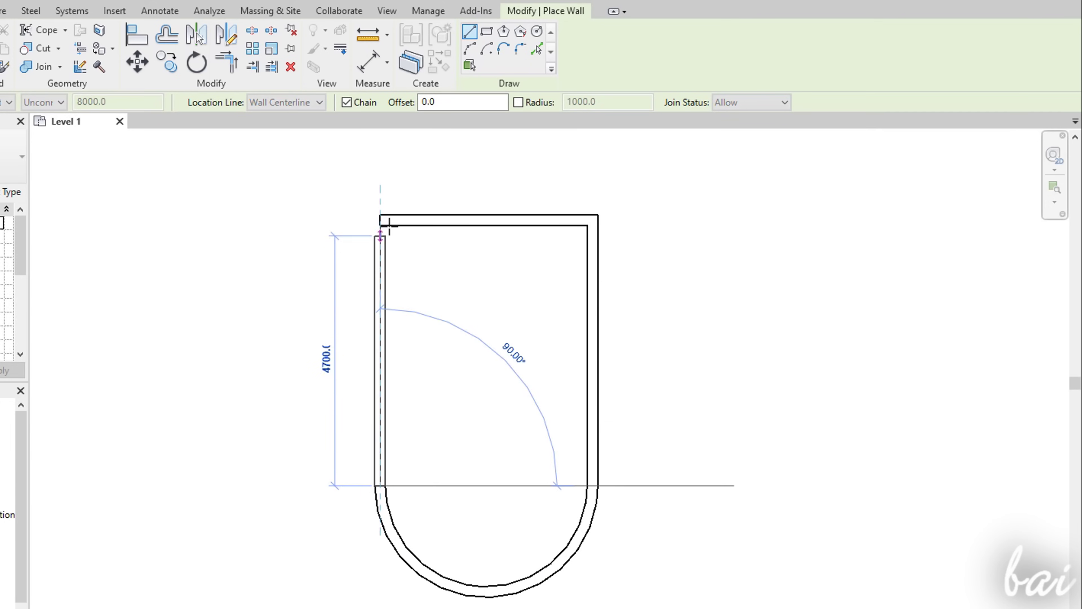
click(380, 219)
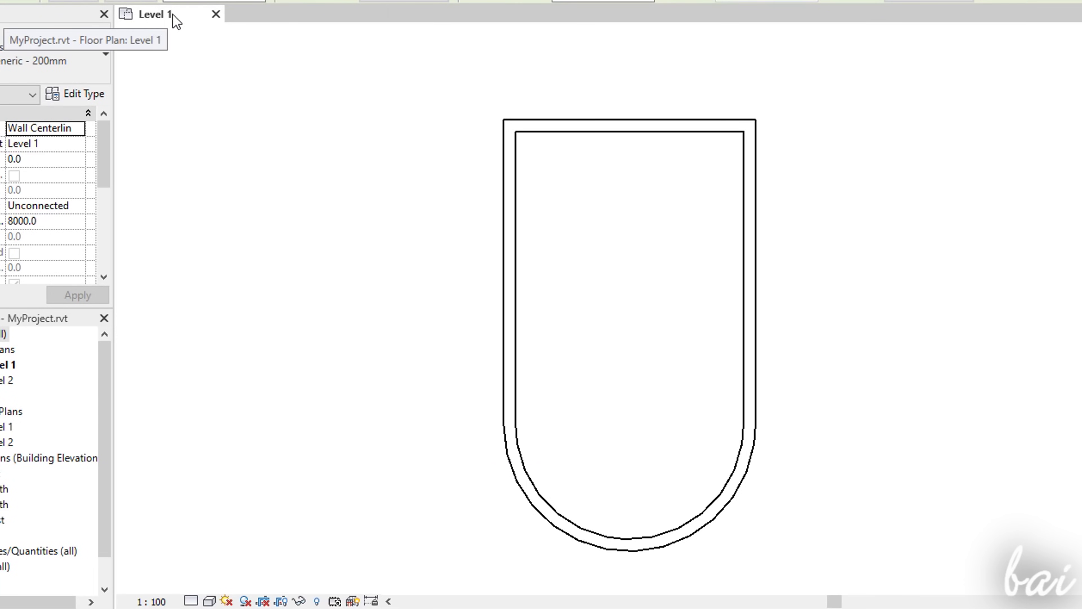
scroll(340, 176, down, 8)
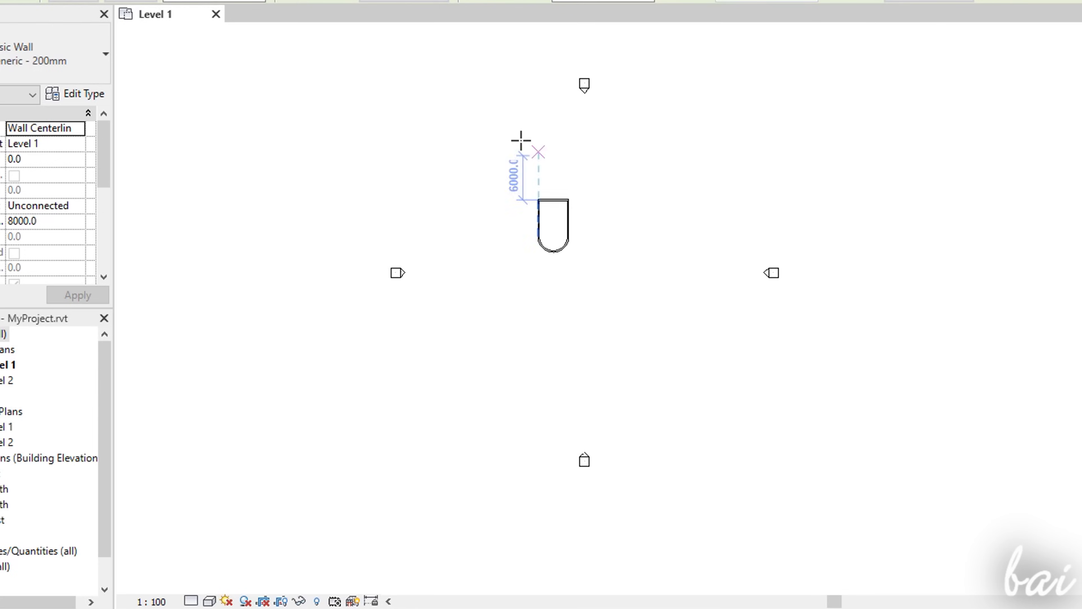
scroll(520, 140, up, 2)
scroll(622, 231, up, 1)
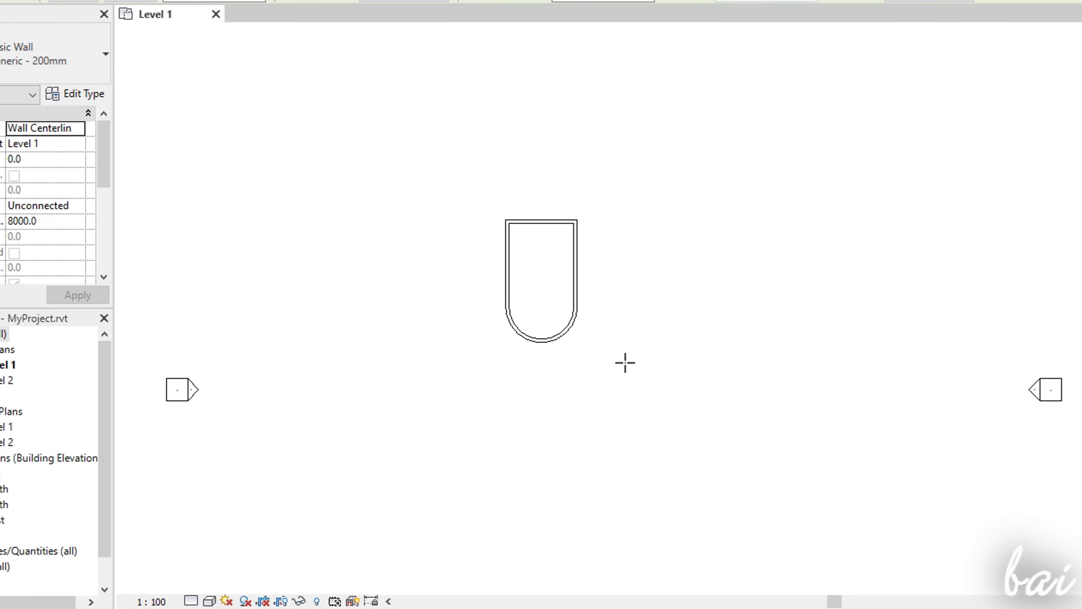
Open the default {3D} view of the wall enclosure and zoom it
click(537, 10)
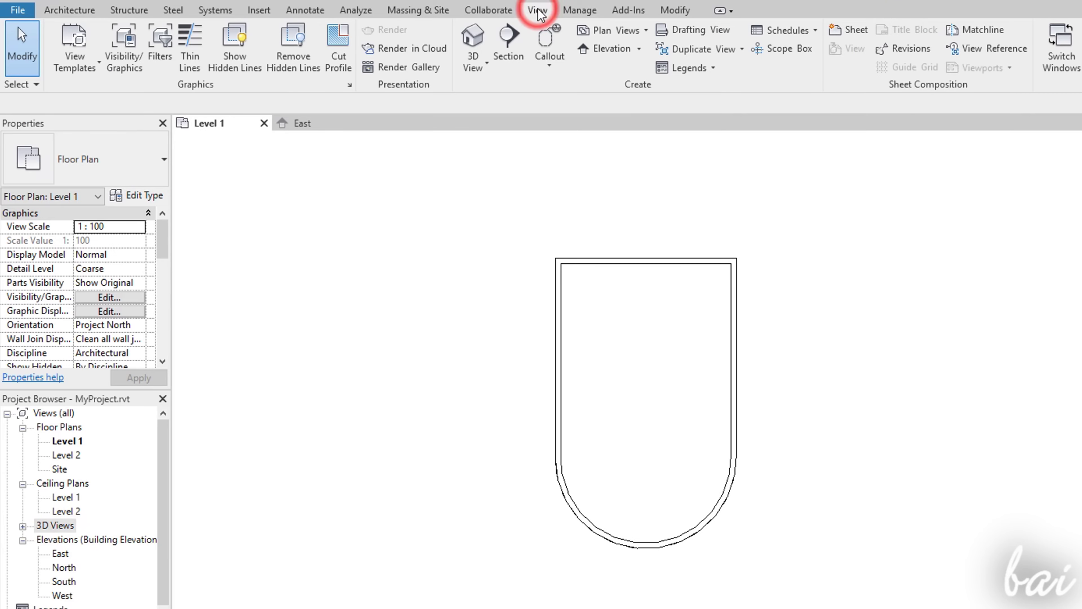
click(472, 38)
scroll(841, 306, up, 2)
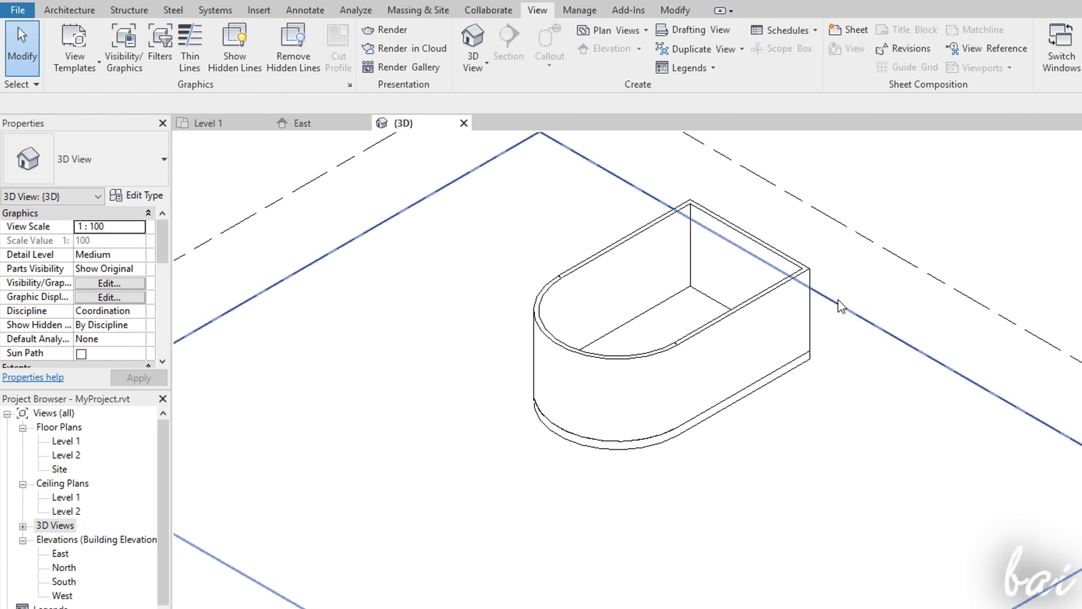
scroll(841, 306, down, 2)
scroll(563, 375, up, 2)
Orbit the model, select the straight front wall and drag its top handle upward
shift+middle_drag(562, 375, 536, 412)
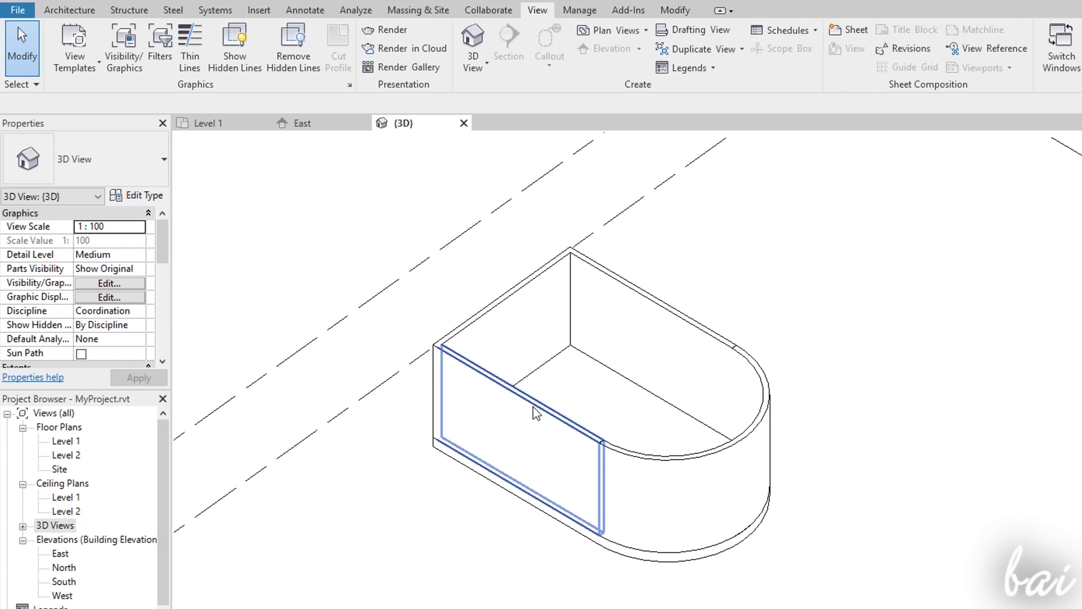
click(534, 407)
drag(521, 388, 519, 423)
drag(528, 314, 521, 241)
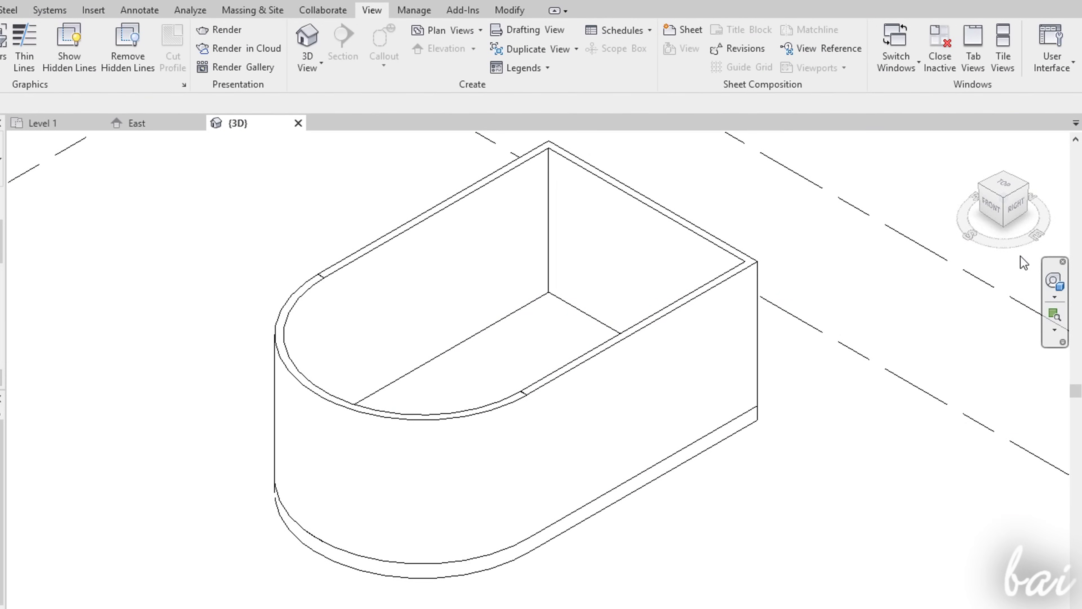
Use the ViewCube to try the top-front-left corner and Front views, returning to the corner
click(981, 188)
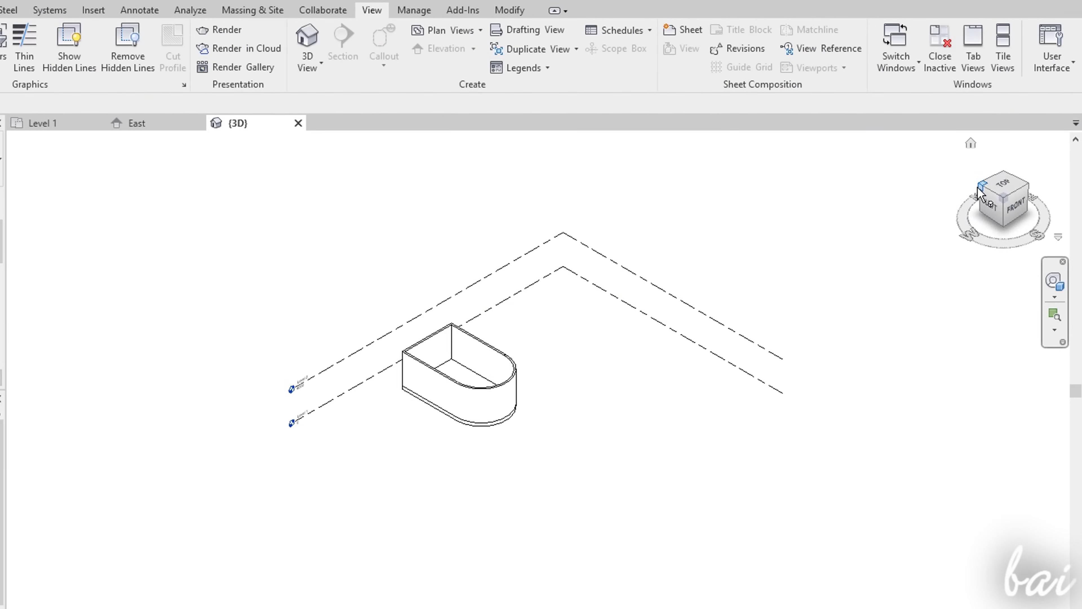
click(989, 186)
click(1009, 174)
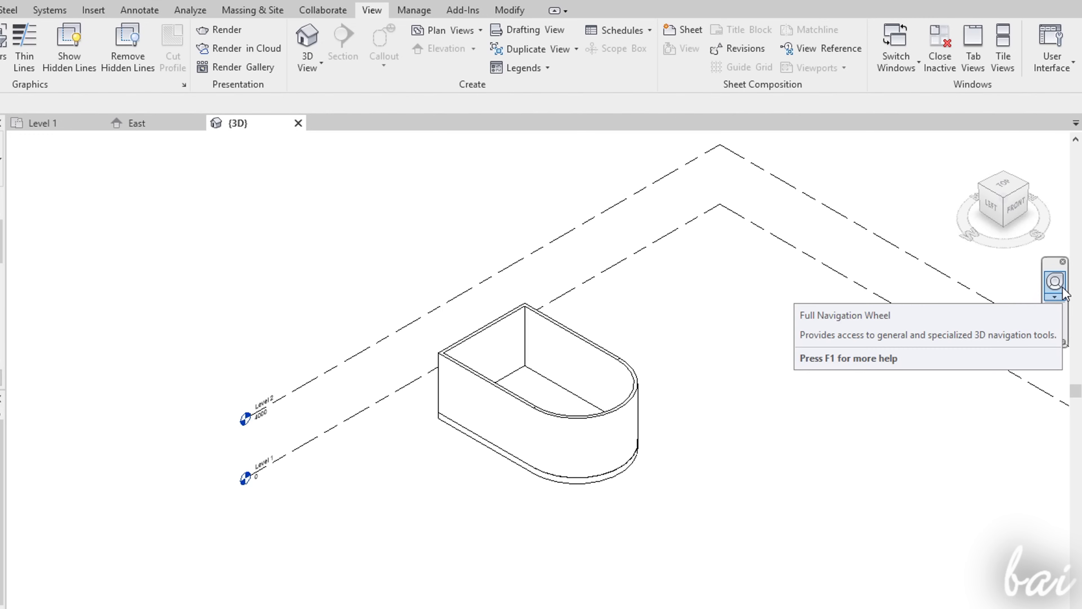
Pan, zoom and orbit with the Full Navigation Wheel so the curved end sits on the right
click(1061, 291)
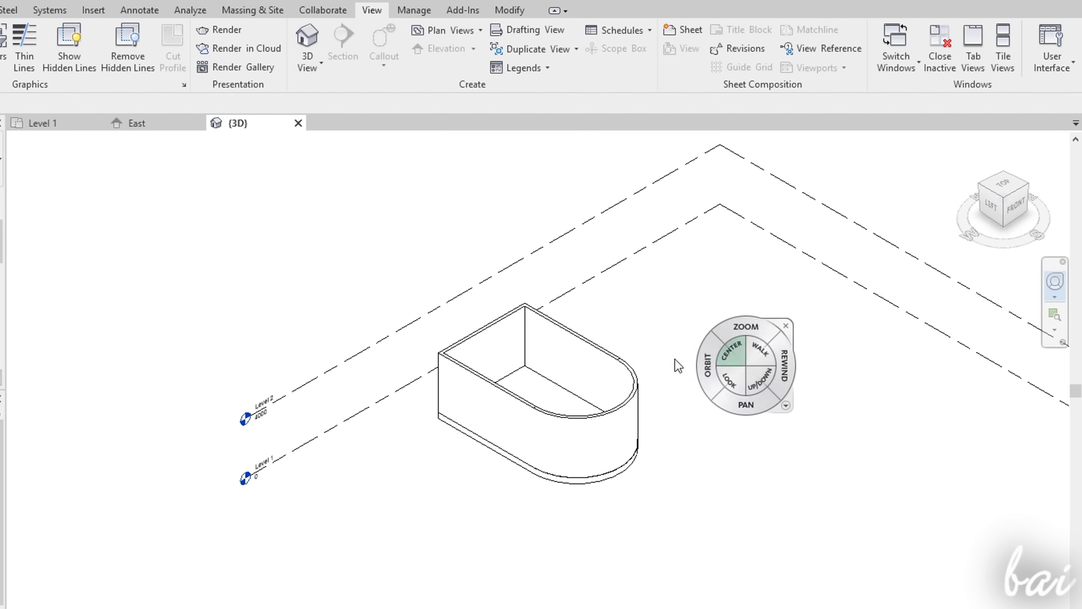
drag(729, 405, 668, 347)
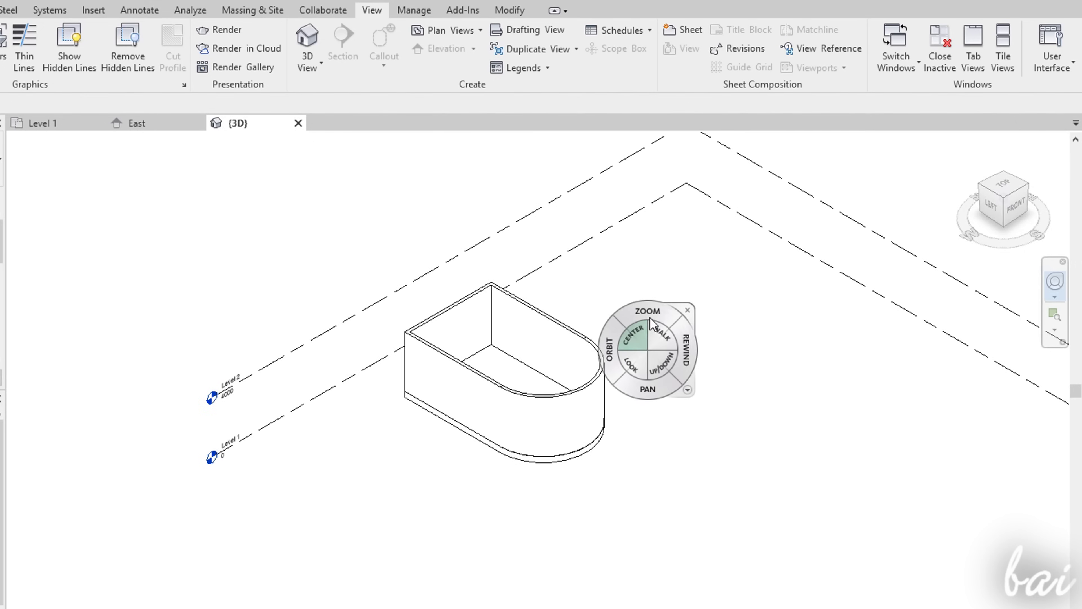
drag(653, 310, 622, 337)
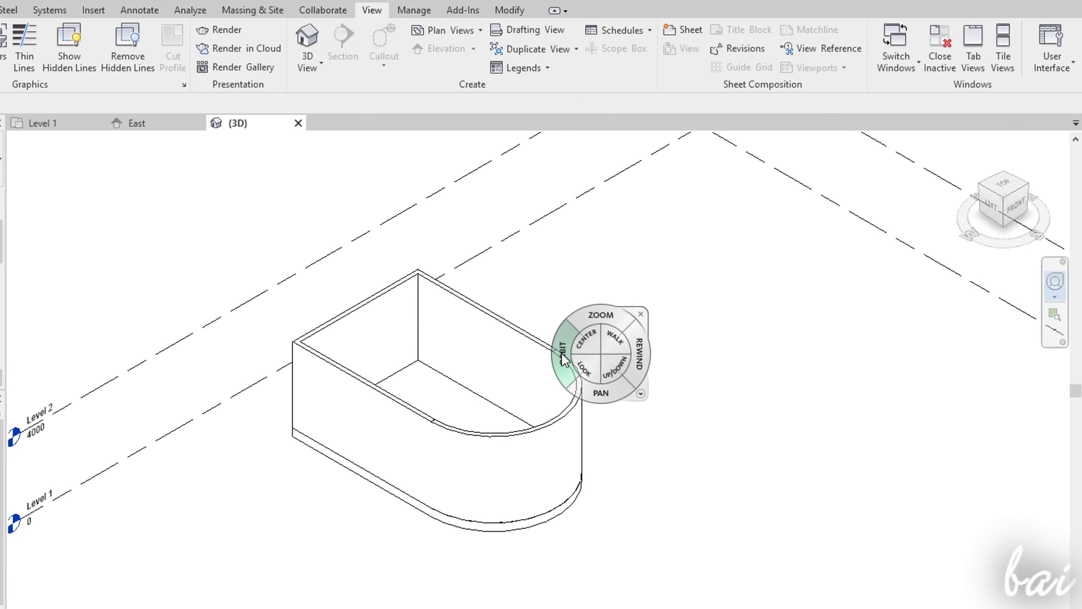
drag(563, 358, 459, 467)
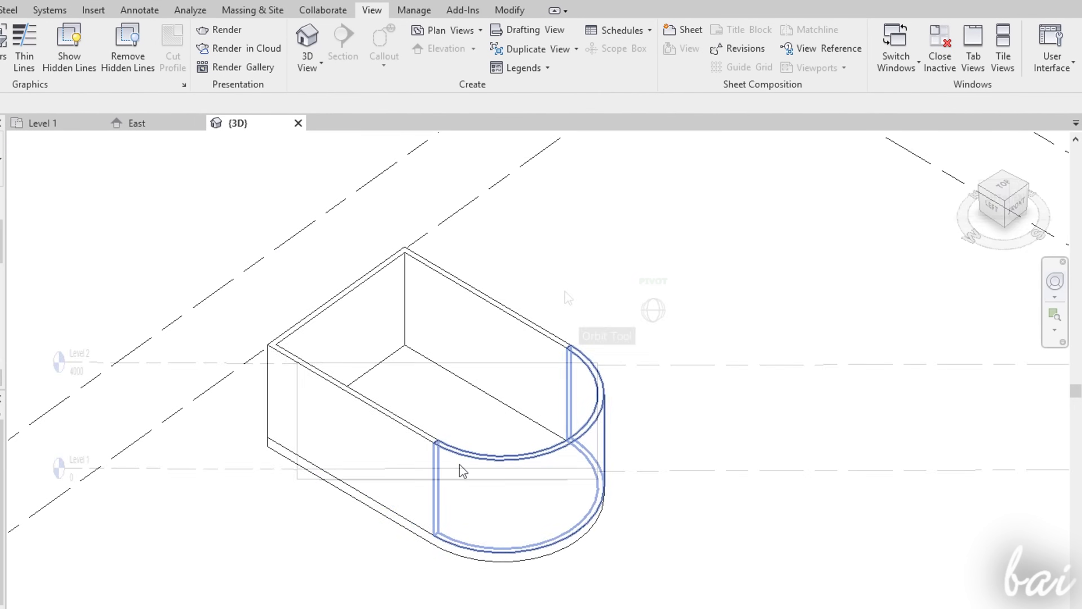
Edit the front wall's profile and delete its top sketch line
click(396, 421)
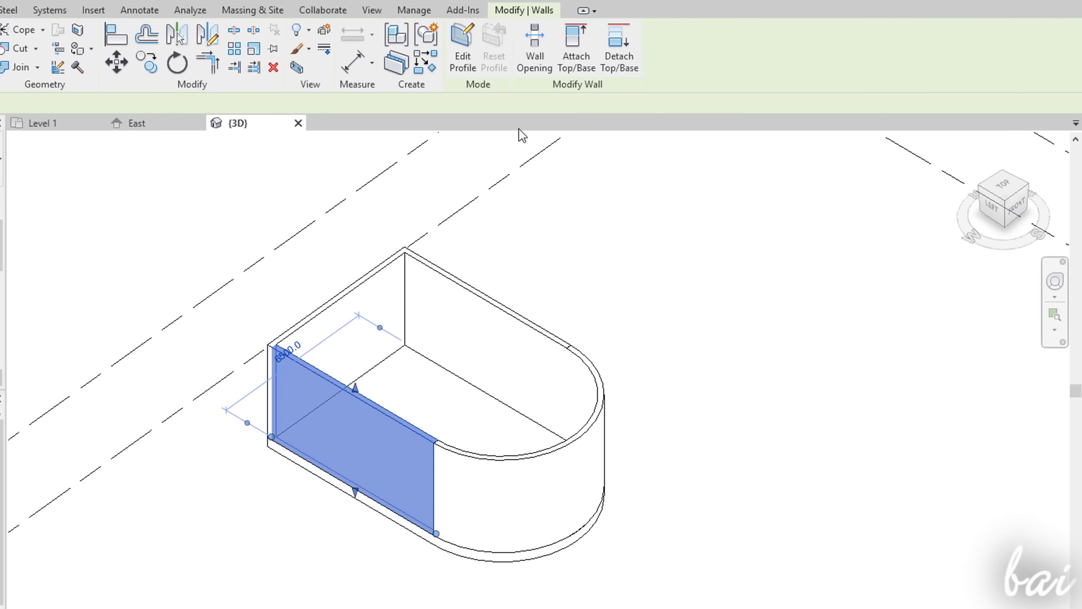
click(455, 60)
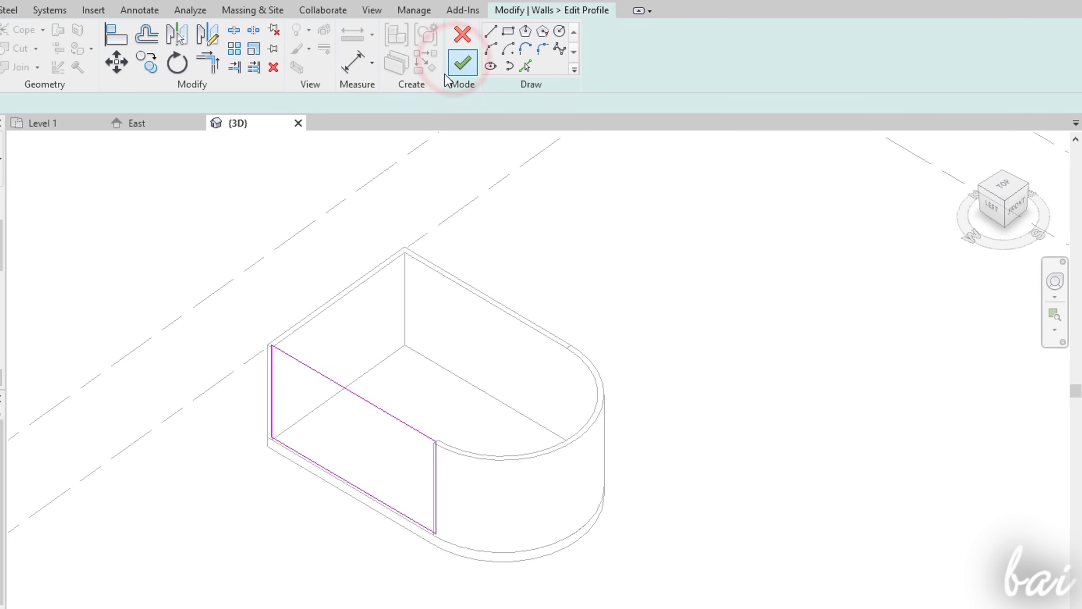
scroll(394, 423, up, 4)
click(438, 511)
click(244, 363)
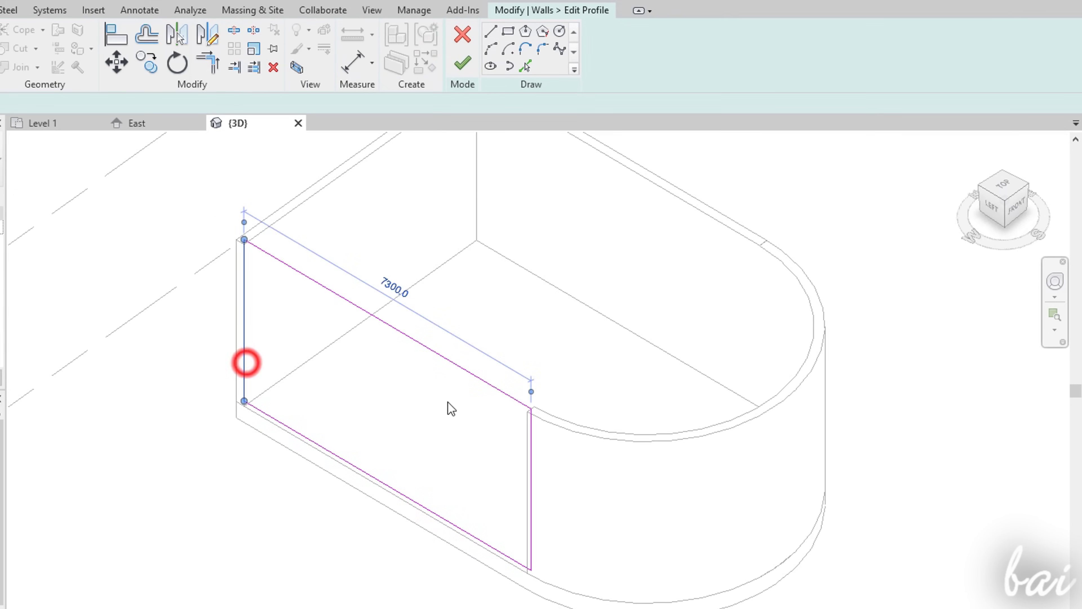
click(531, 443)
click(454, 363)
key(Delete)
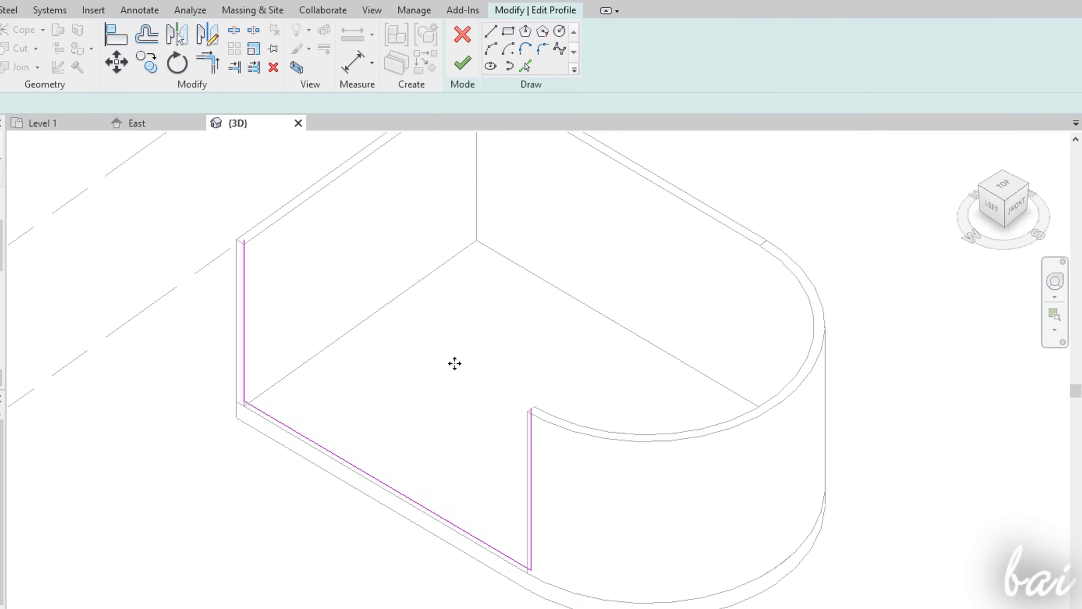
Draw a tangent end arc joining the top ends of the two vertical profile lines
click(526, 51)
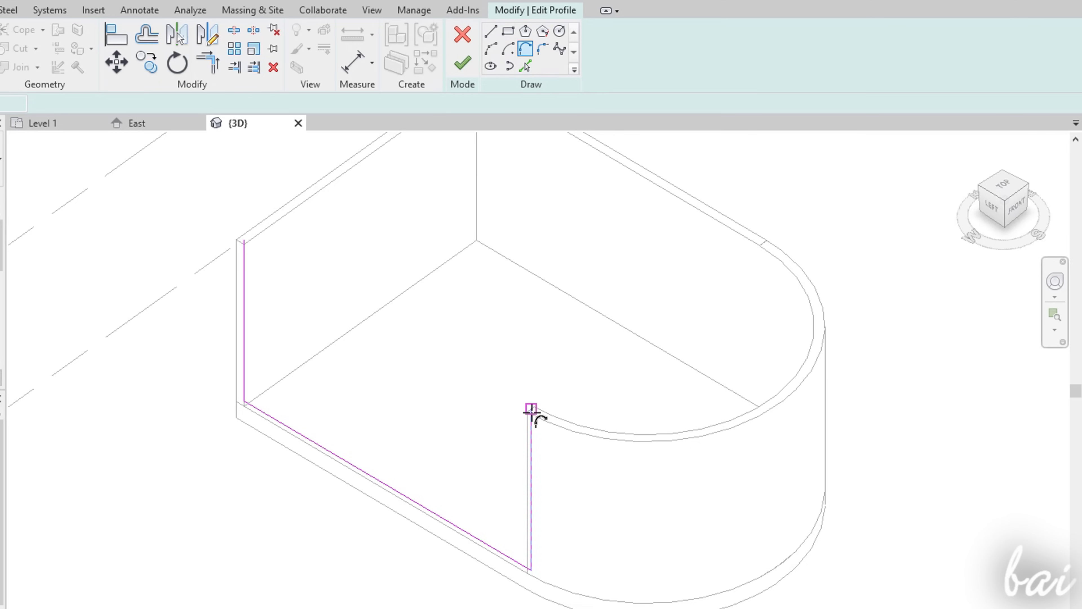
click(532, 410)
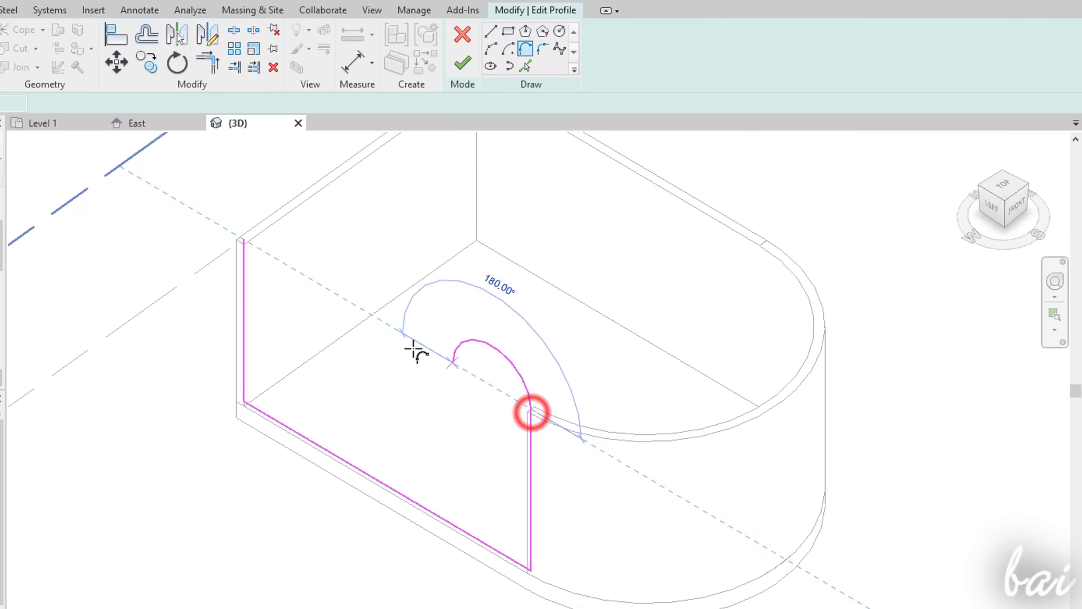
click(244, 239)
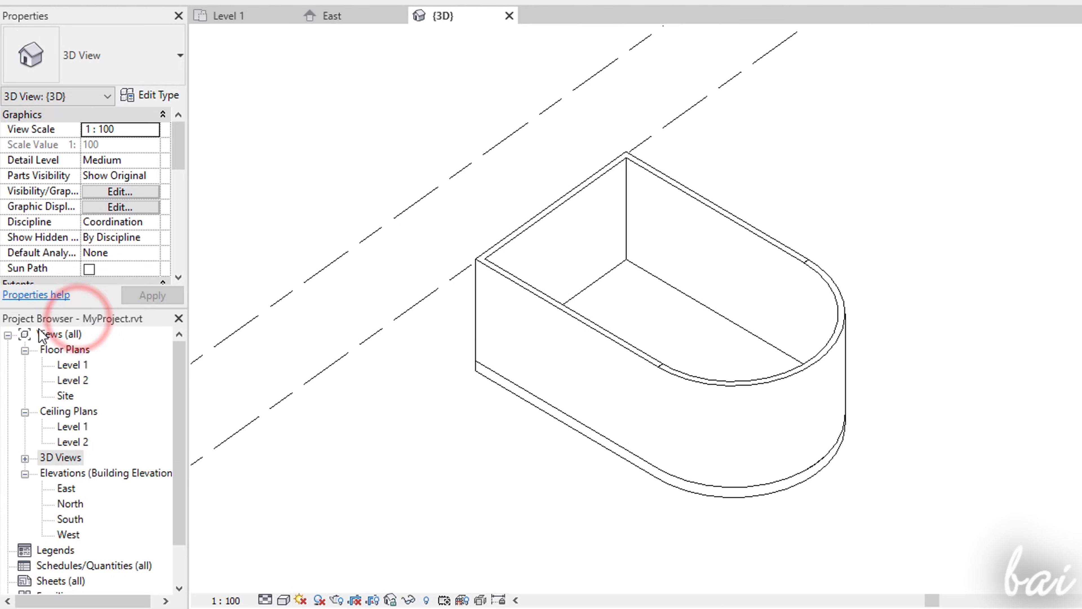
Switch between the Level 1 and Level 2 plans, the 3D view and the East elevation
double_click(71, 365)
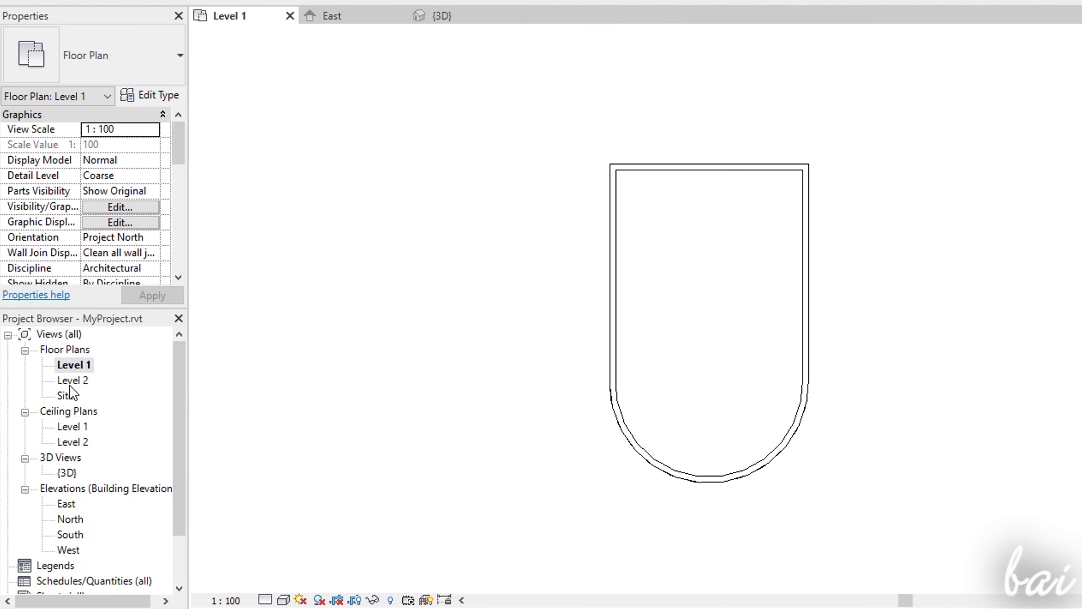
double_click(70, 381)
double_click(75, 364)
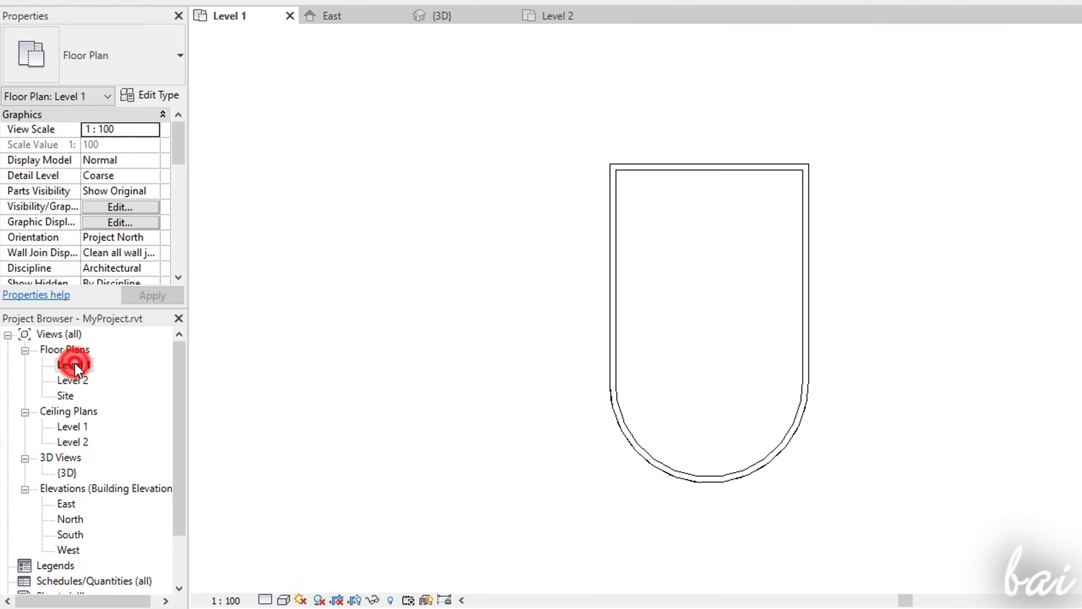
double_click(70, 473)
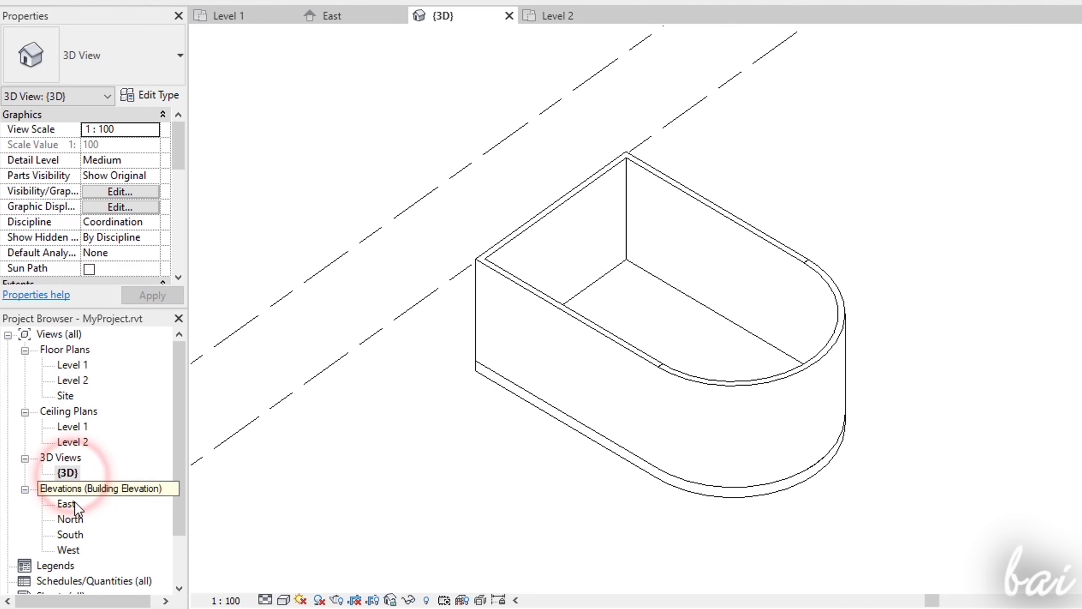
double_click(67, 503)
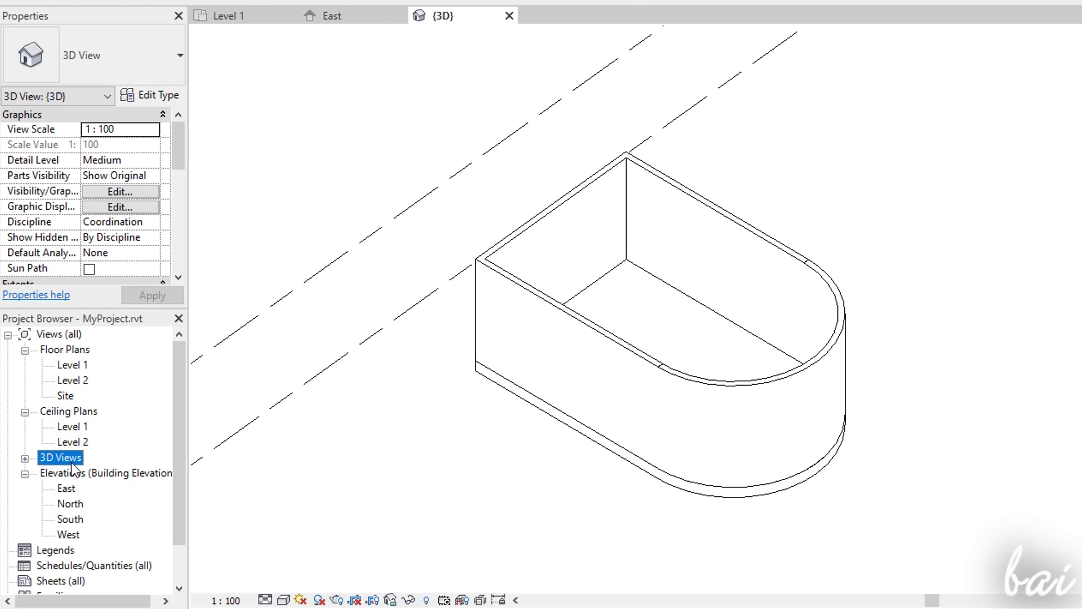
double_click(70, 460)
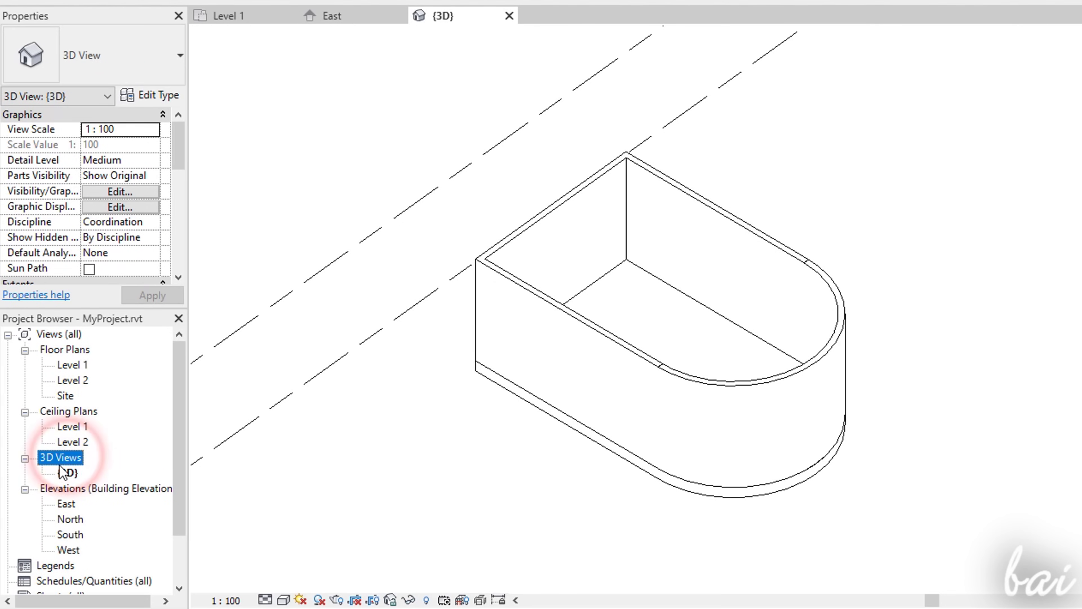
Browse the Project Browser groups and open the East, North, South and West elevations
click(73, 413)
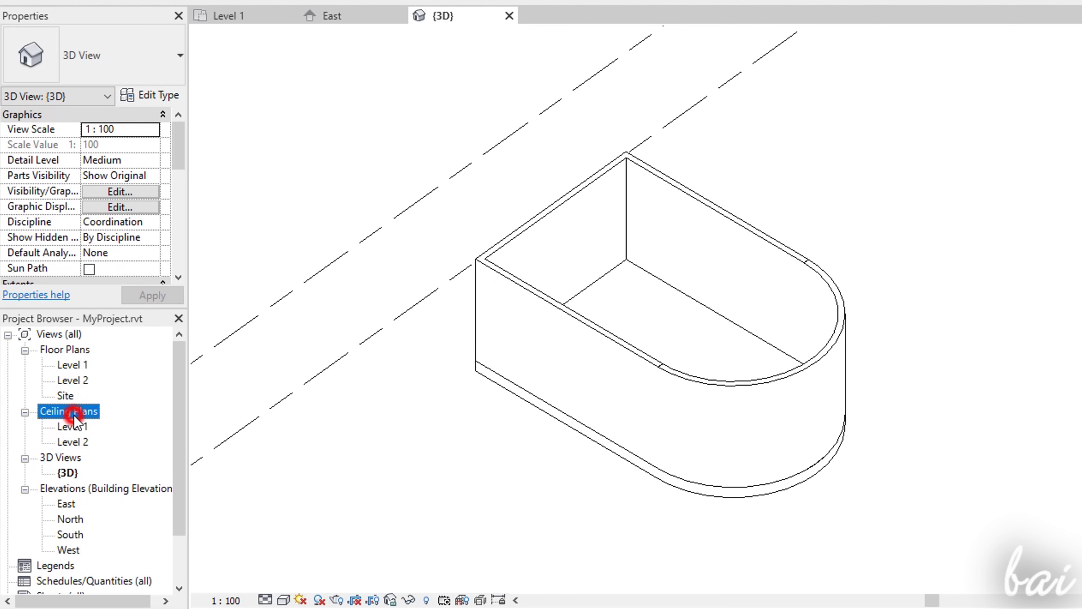
click(69, 348)
click(87, 490)
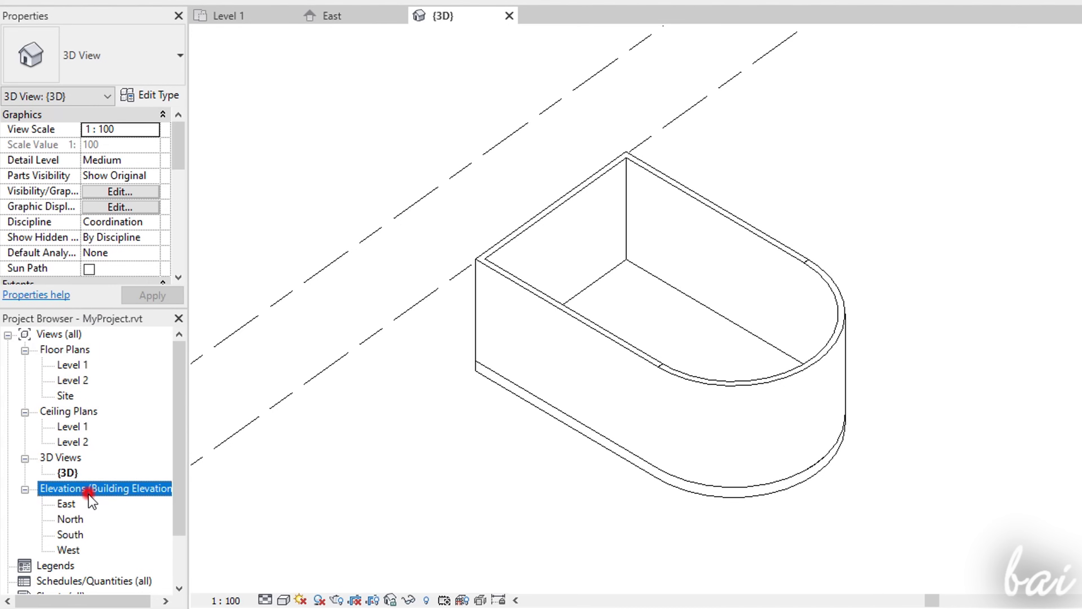
double_click(68, 503)
double_click(74, 519)
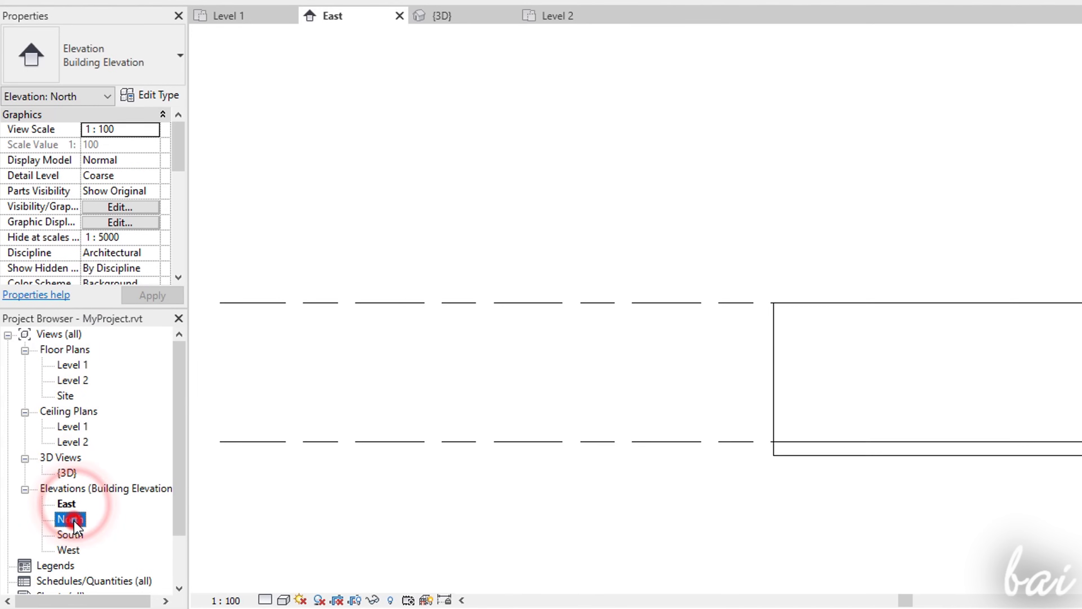
double_click(70, 534)
double_click(69, 549)
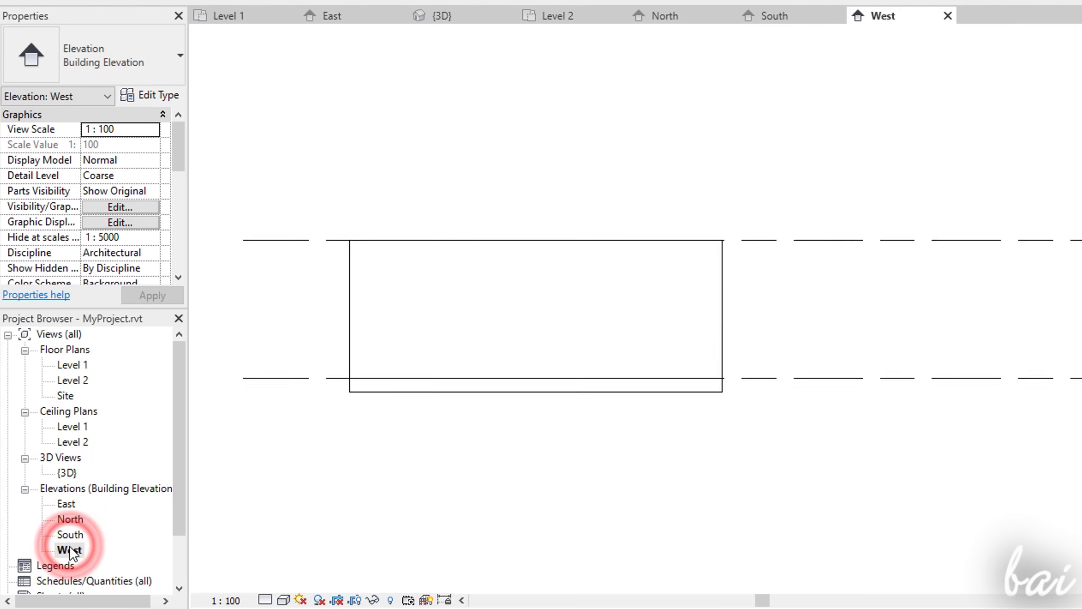
Cycle again through the East, North and South elevations, ending on West
double_click(68, 503)
click(68, 505)
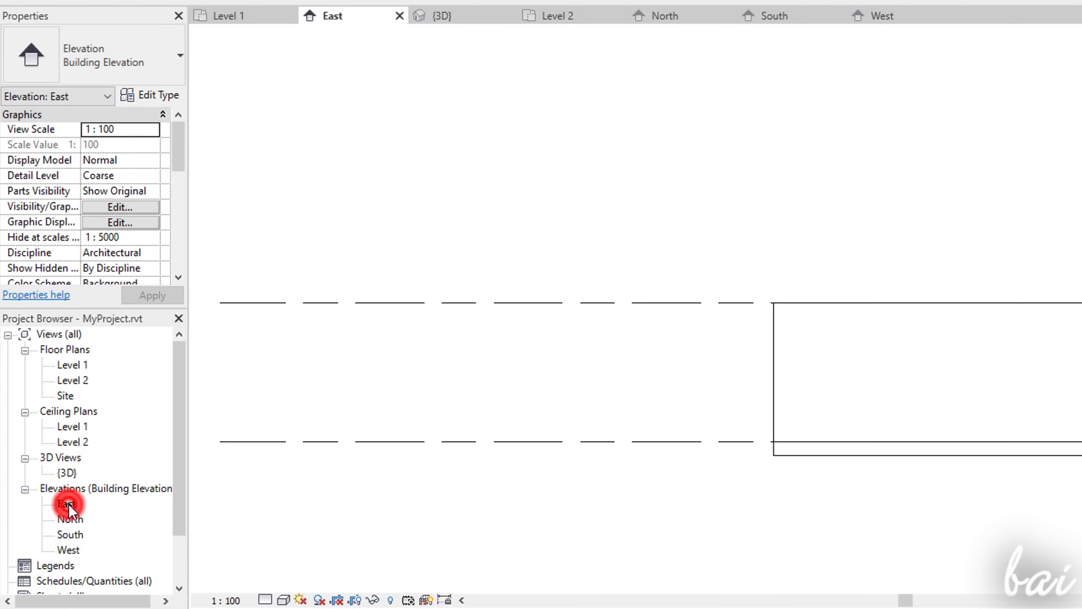
double_click(73, 518)
double_click(70, 534)
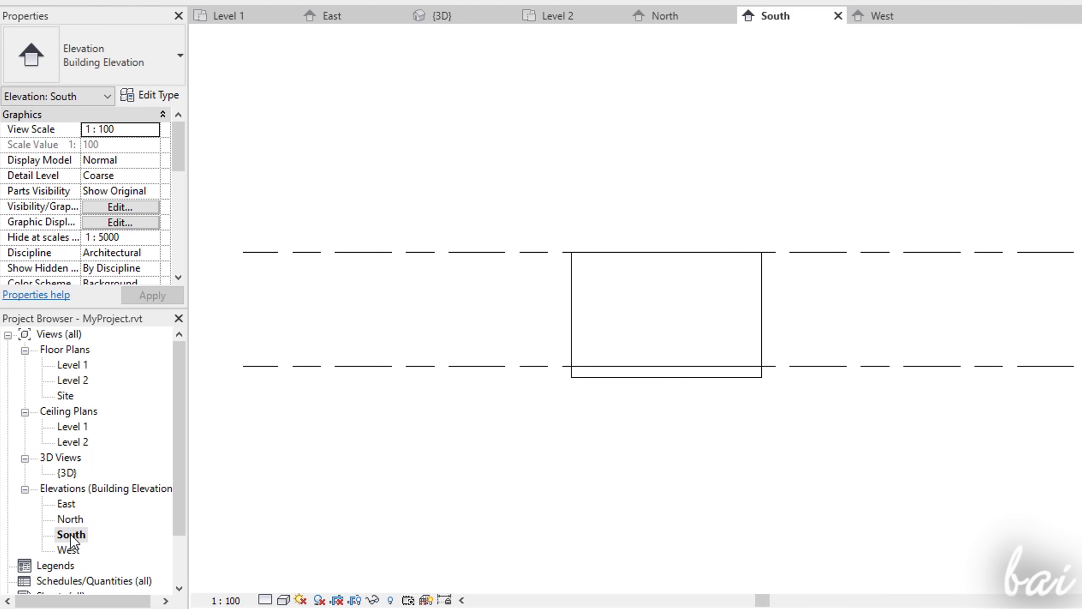
double_click(68, 550)
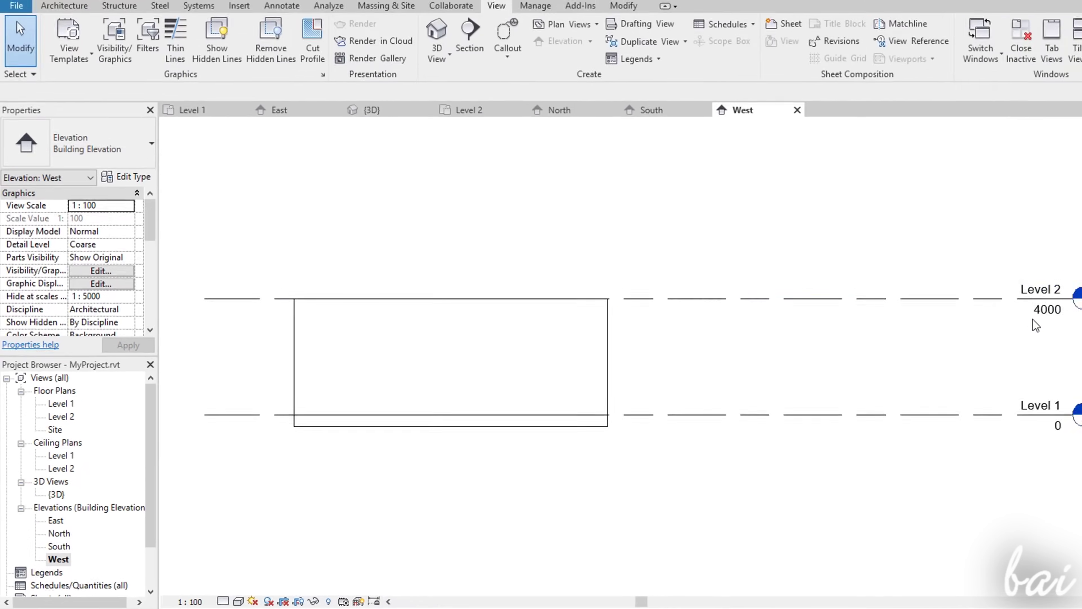
Open the Level 1 floor plan and zoom out around the building
click(958, 299)
double_click(60, 410)
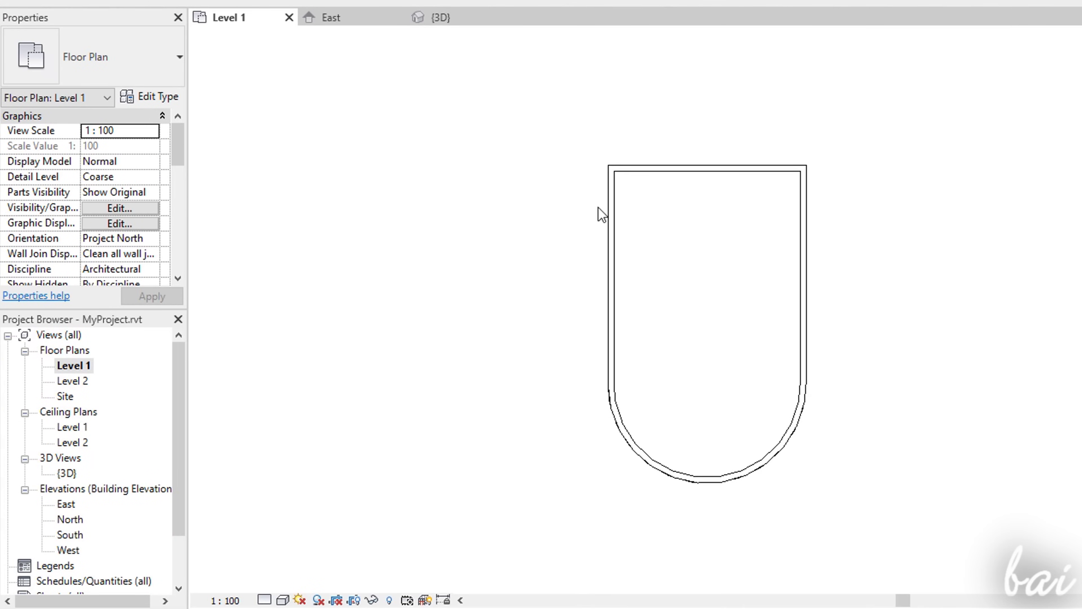
scroll(643, 268, down, 4)
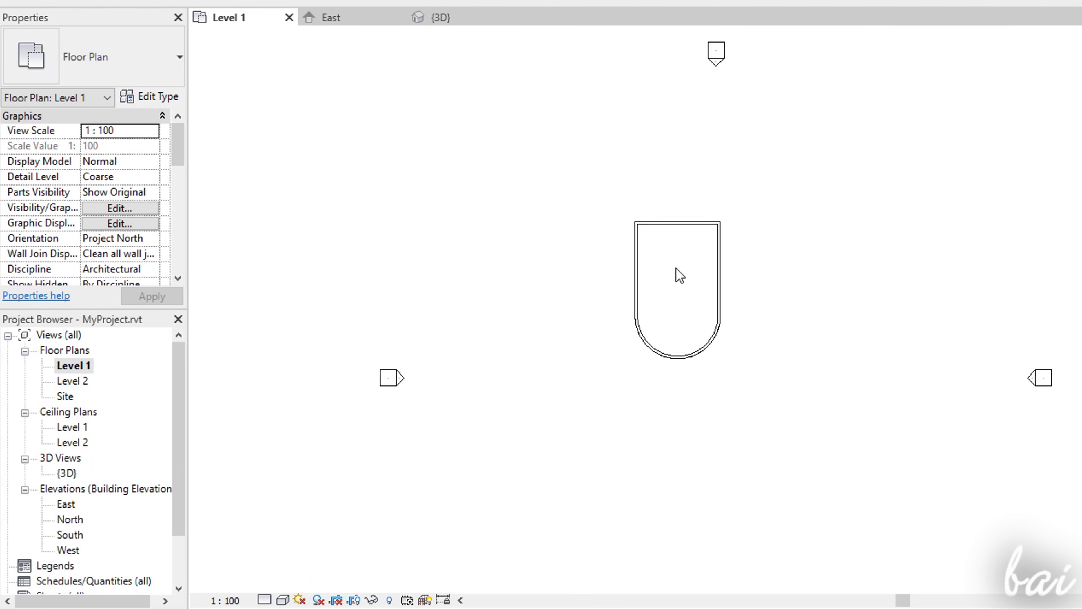
scroll(680, 275, down, 2)
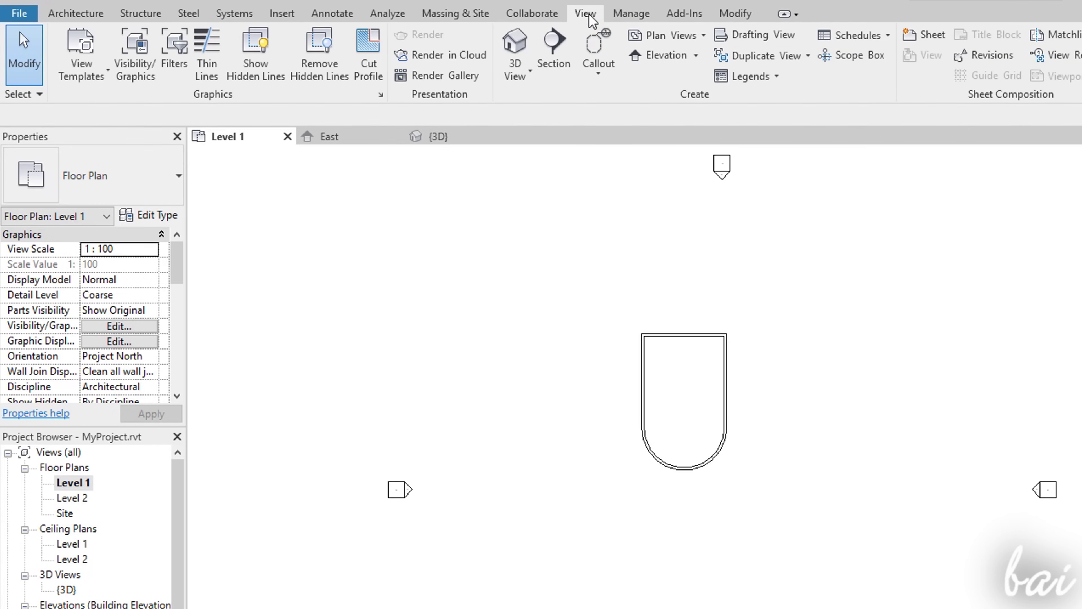
Place a new elevation marker near the building and rotate it to face diagonally
click(677, 55)
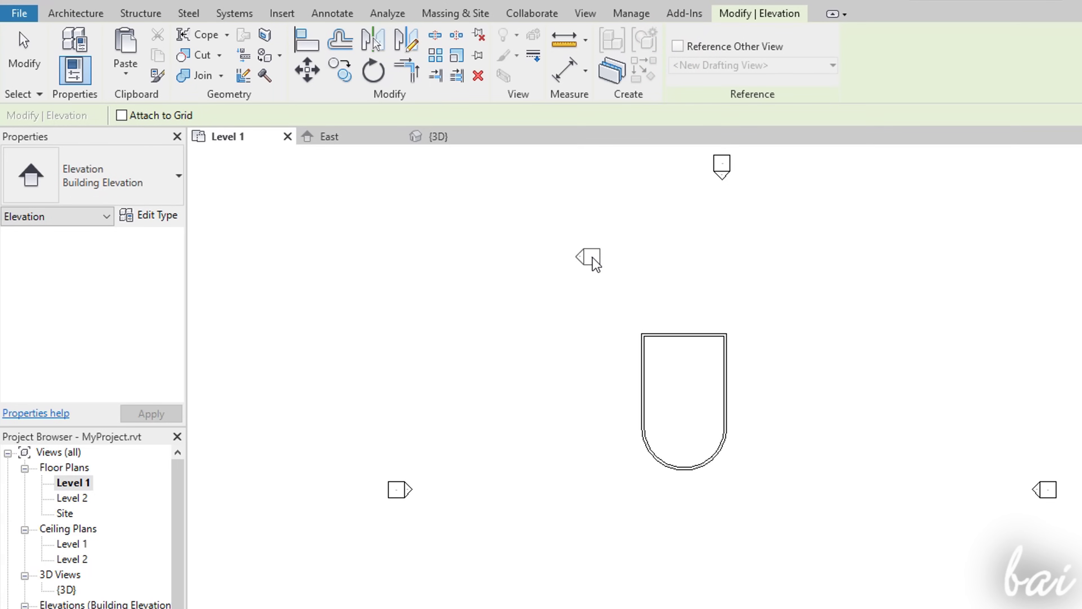
click(568, 252)
scroll(579, 265, up, 3)
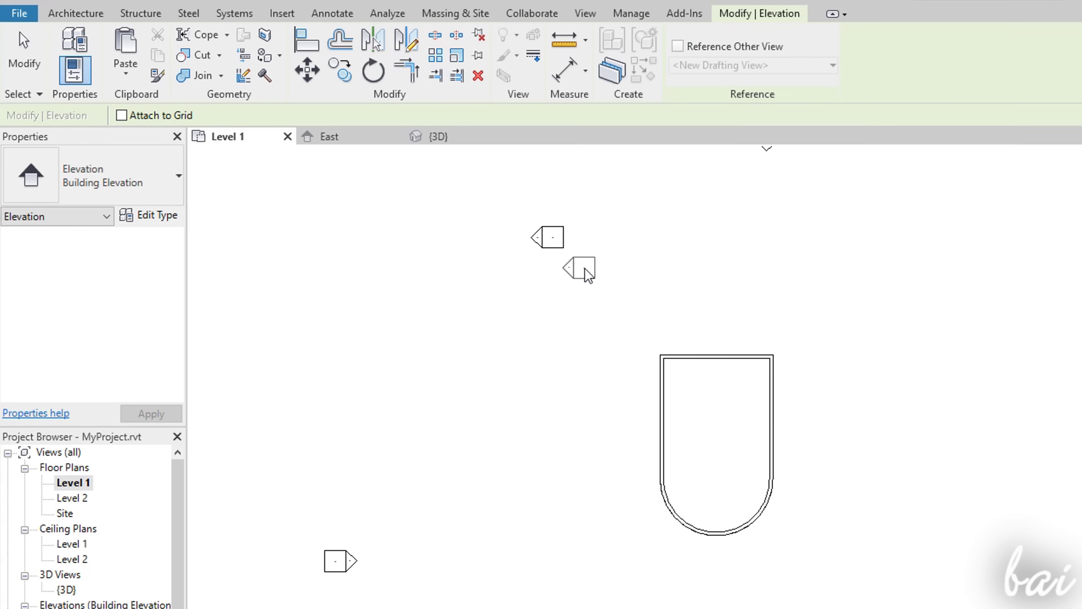
key(Escape)
key(Escape)
click(534, 227)
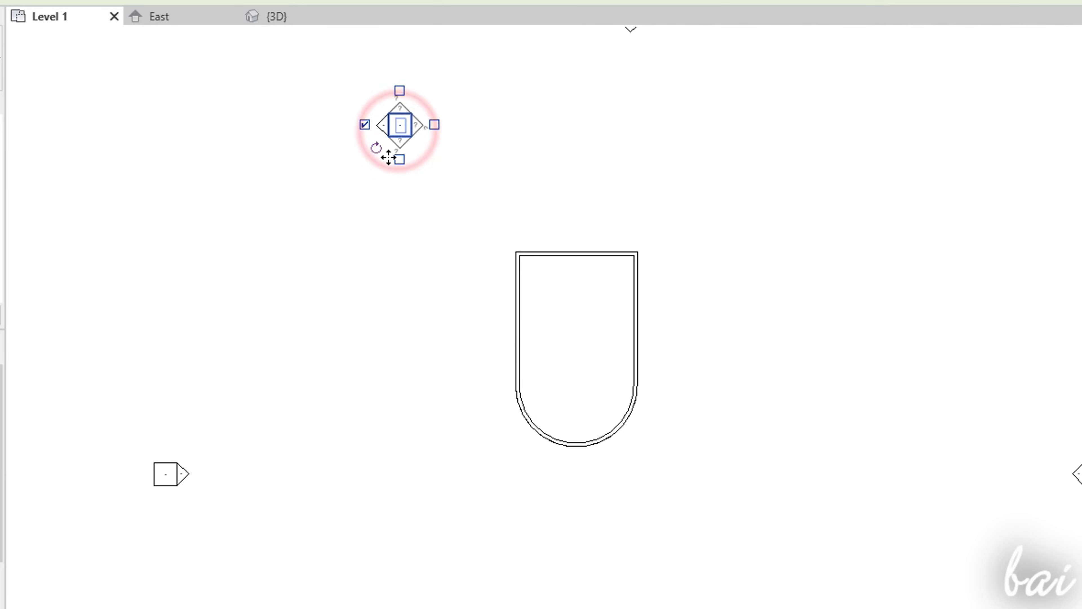
mouse_move(375, 148)
mouse_down()
mouse_move(466, 159)
mouse_move(486, 142)
mouse_up()
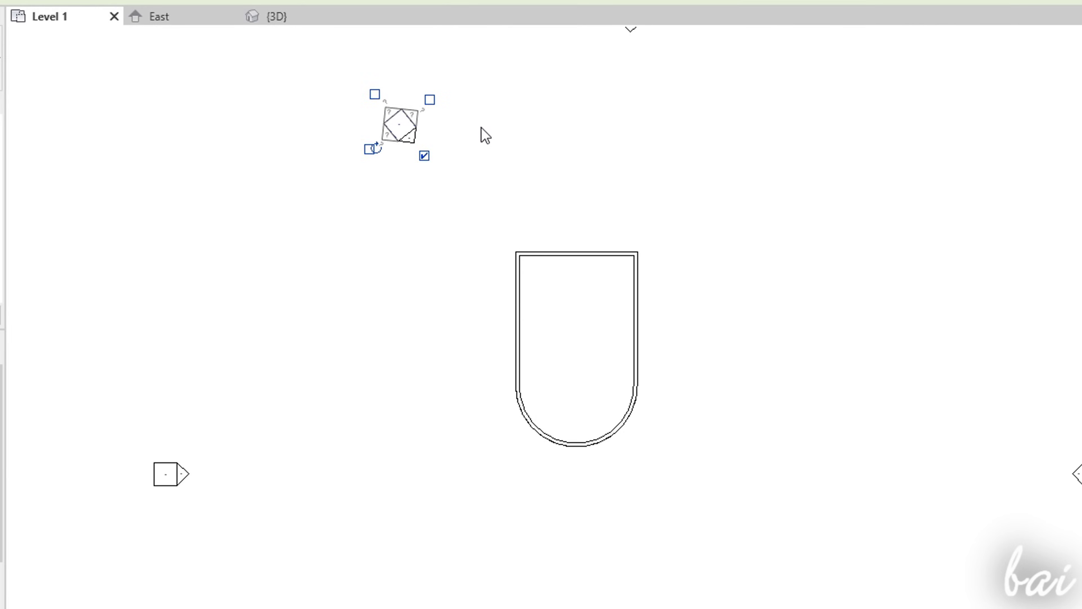
click(485, 135)
Extend the new elevation's view depth past the building and open Elevation 1 - a
click(411, 140)
scroll(396, 153, down, 3)
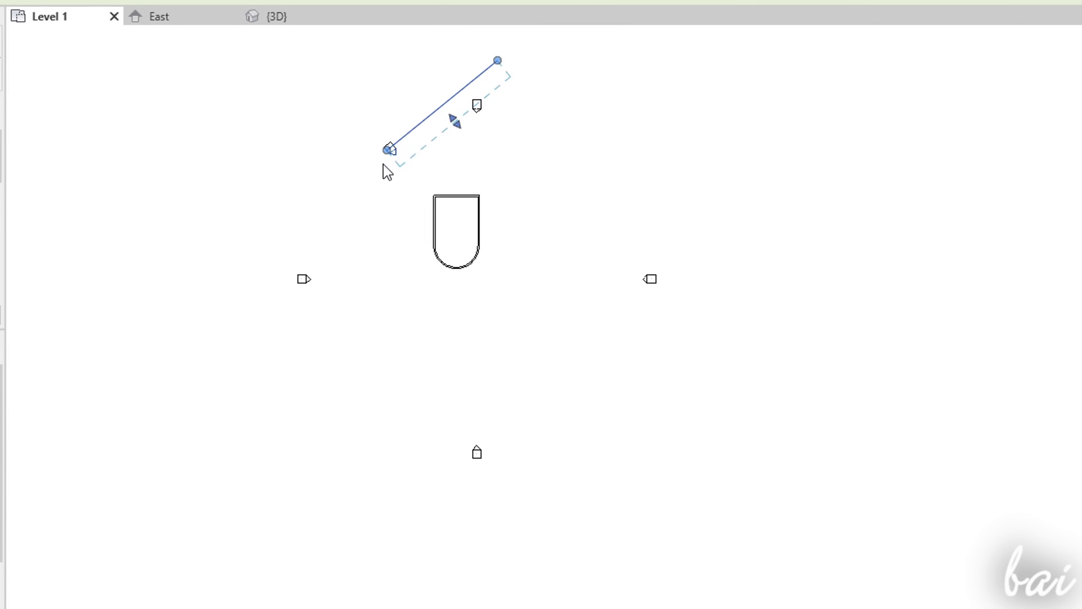
scroll(422, 170, up, 2)
click(423, 170)
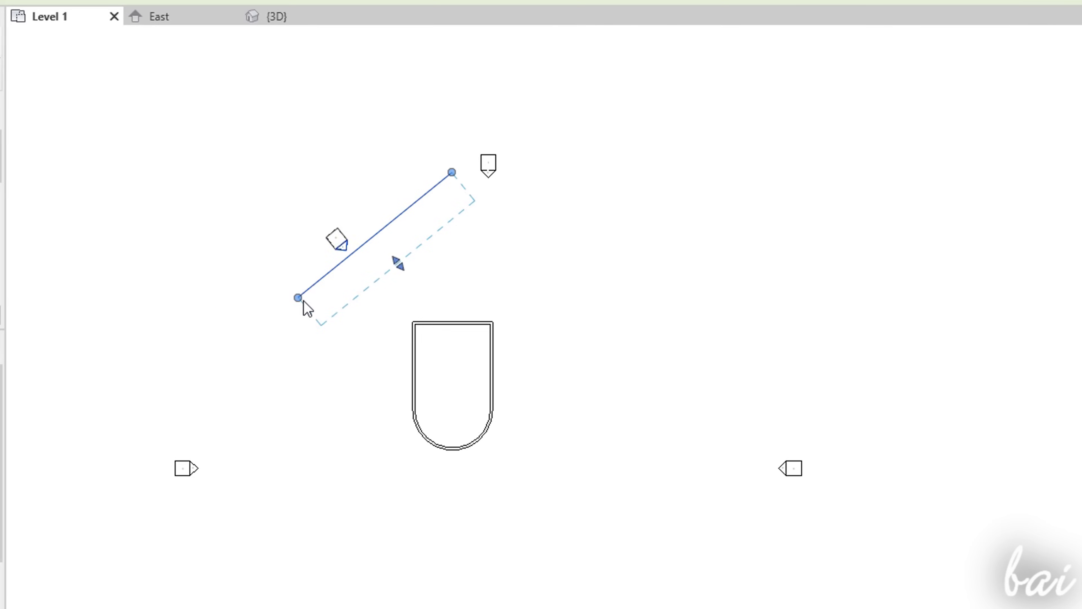
drag(447, 170, 427, 193)
drag(382, 278, 598, 540)
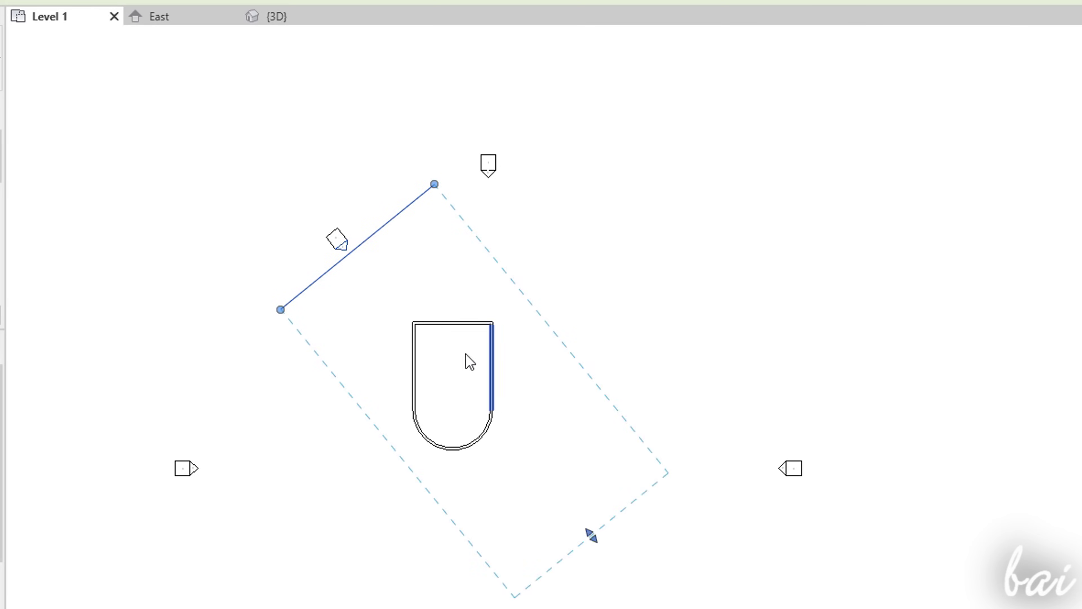
double_click(64, 534)
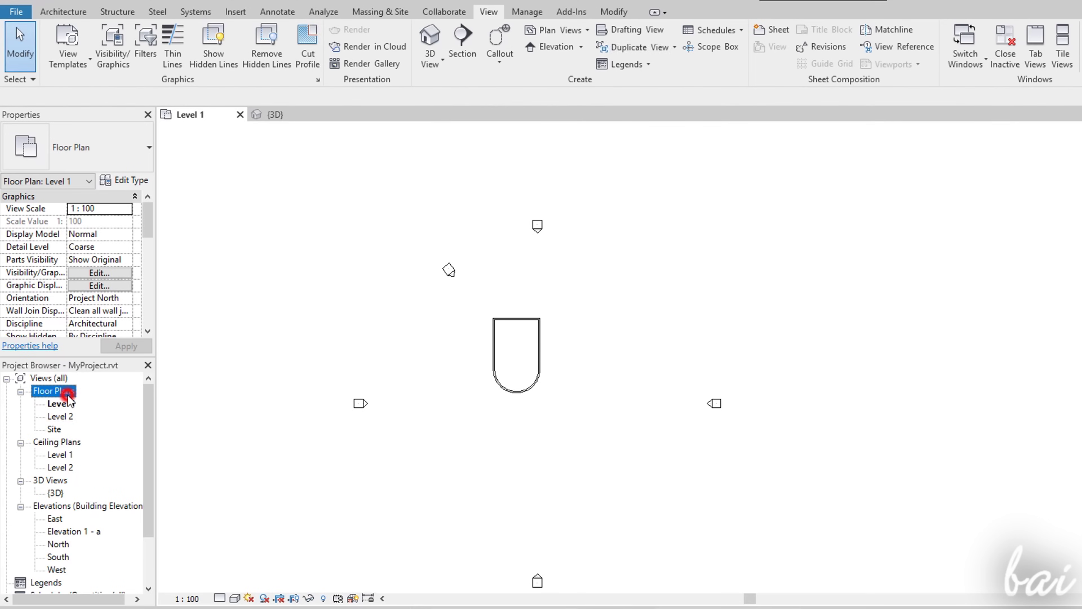
Open the Level 1 and Level 2 floor plans from the Project Browser
click(56, 392)
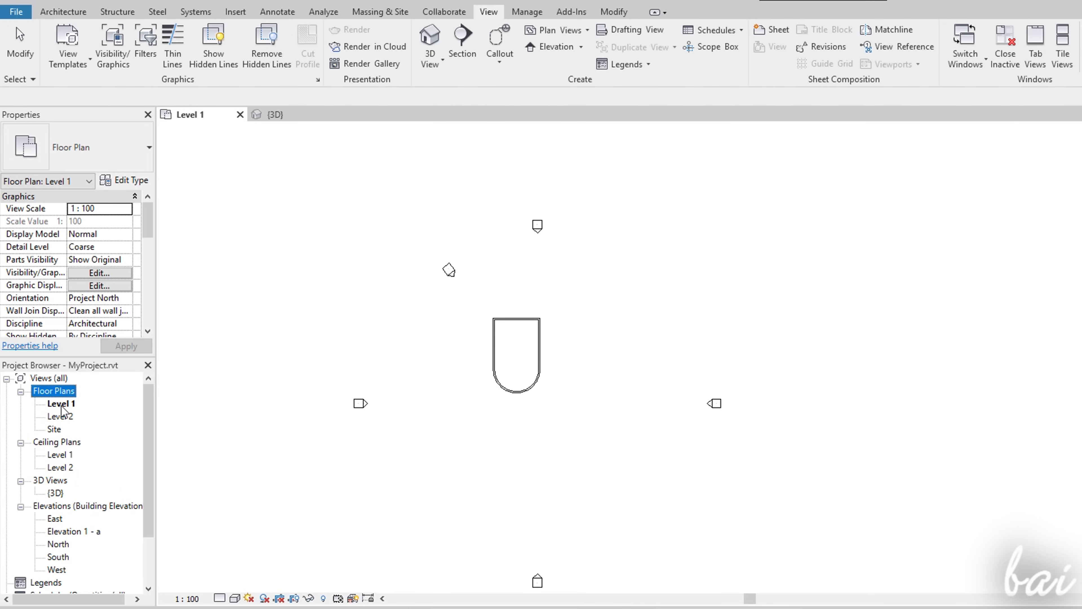
double_click(62, 405)
double_click(64, 416)
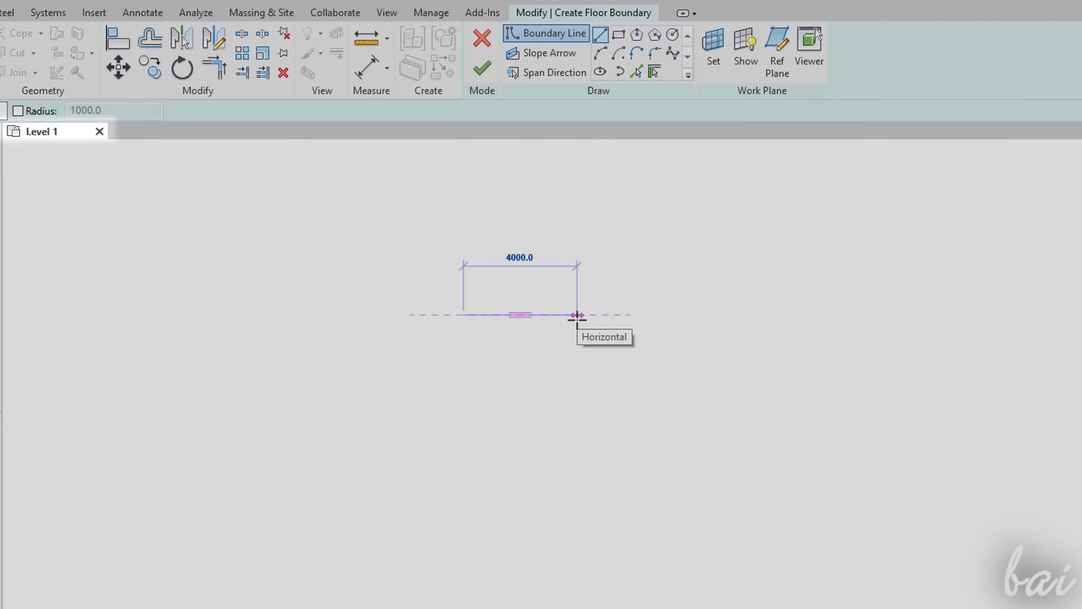
Check a wall's height and top constraint options, then open the East elevation
click(576, 315)
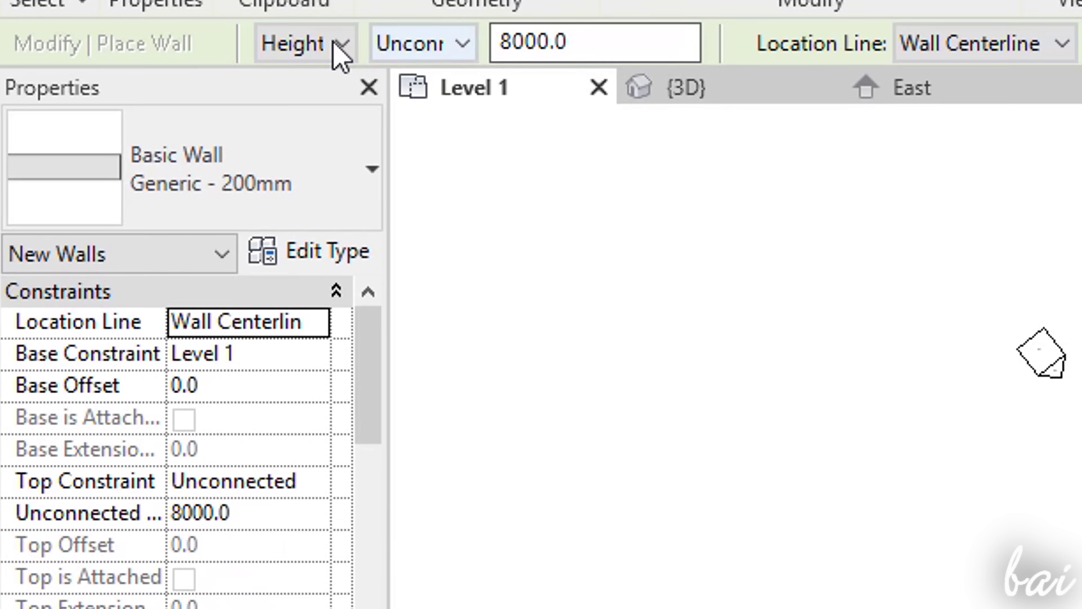
click(347, 45)
click(351, 49)
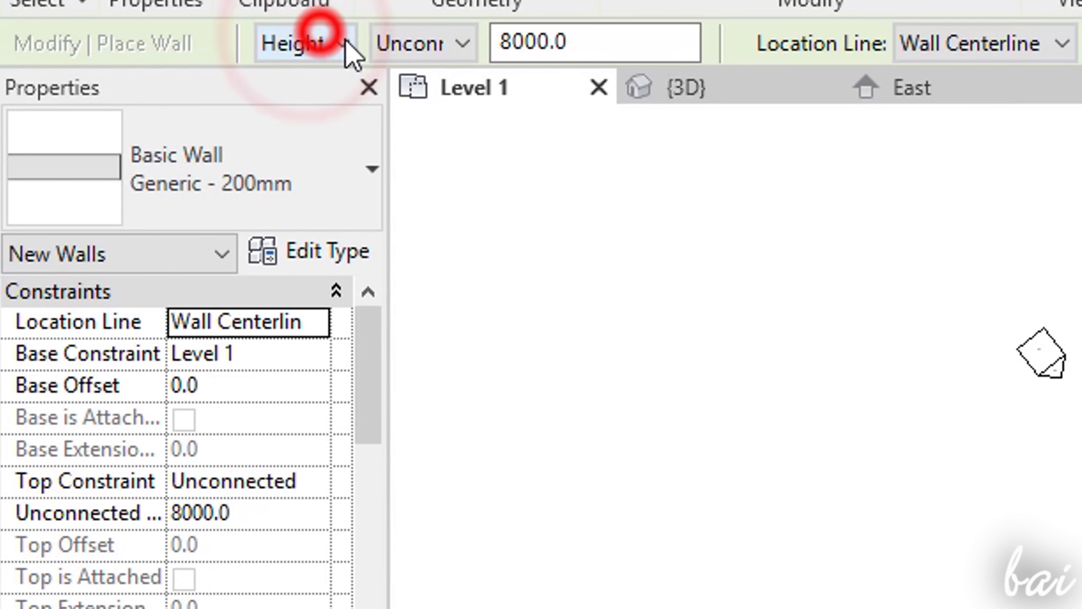
click(458, 47)
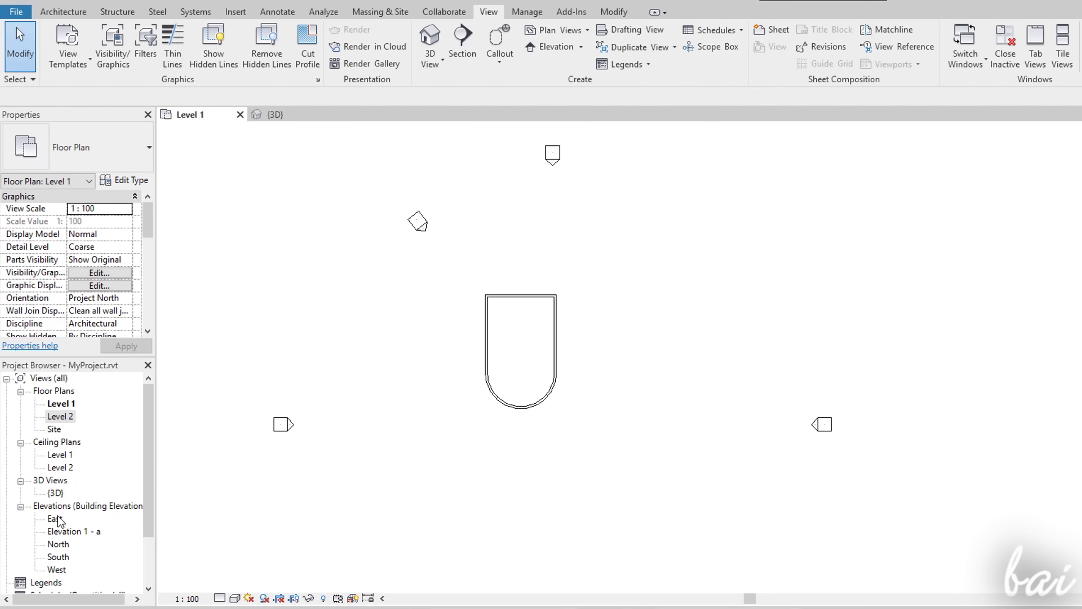
double_click(55, 518)
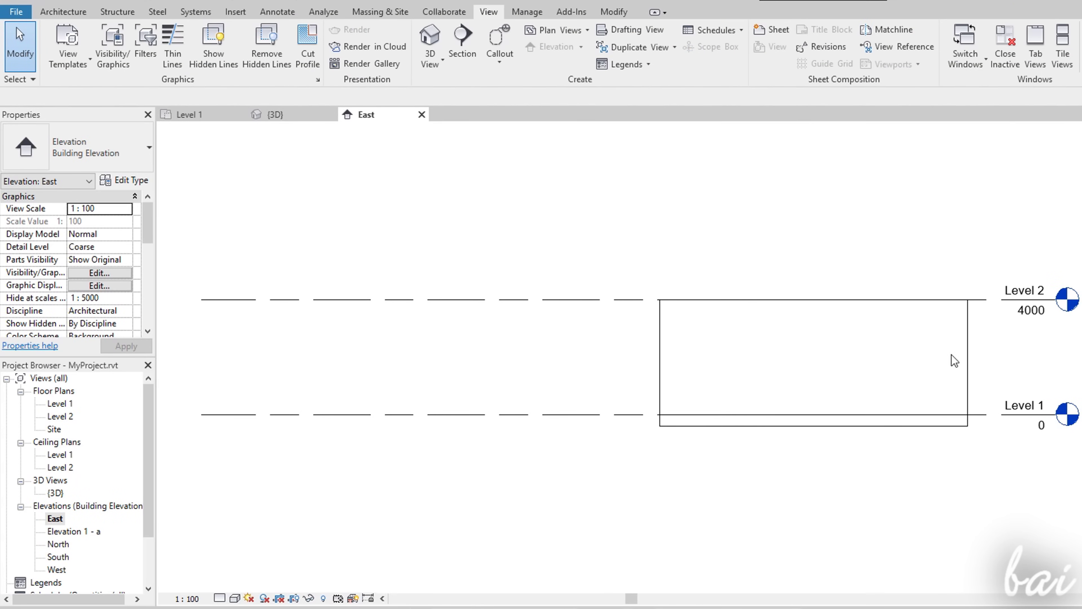
Select the wall in the East elevation to inspect its 4000 height
click(968, 354)
click(660, 350)
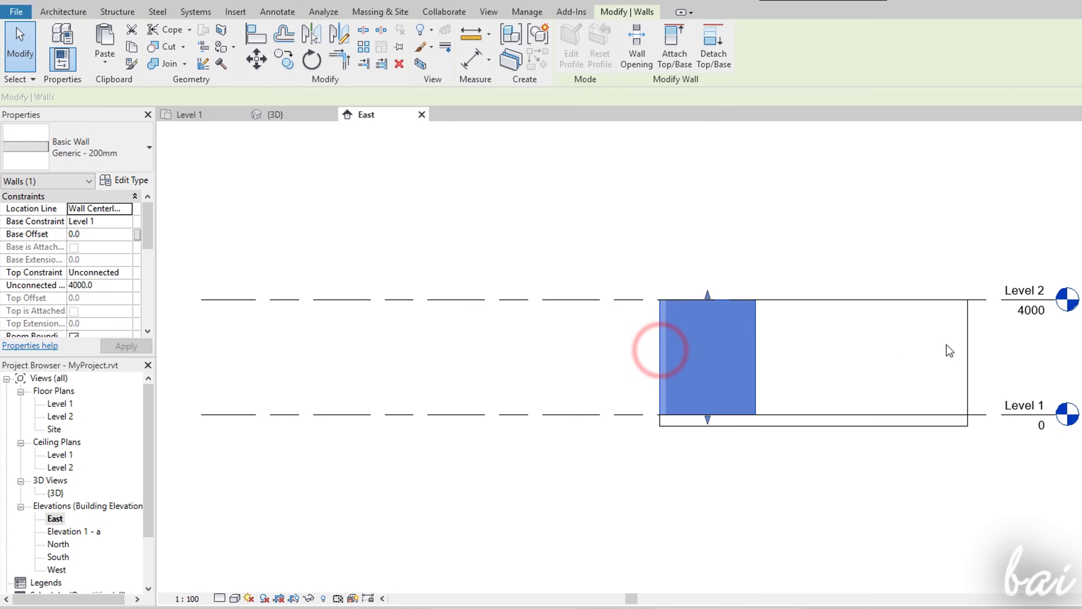
click(967, 337)
click(702, 301)
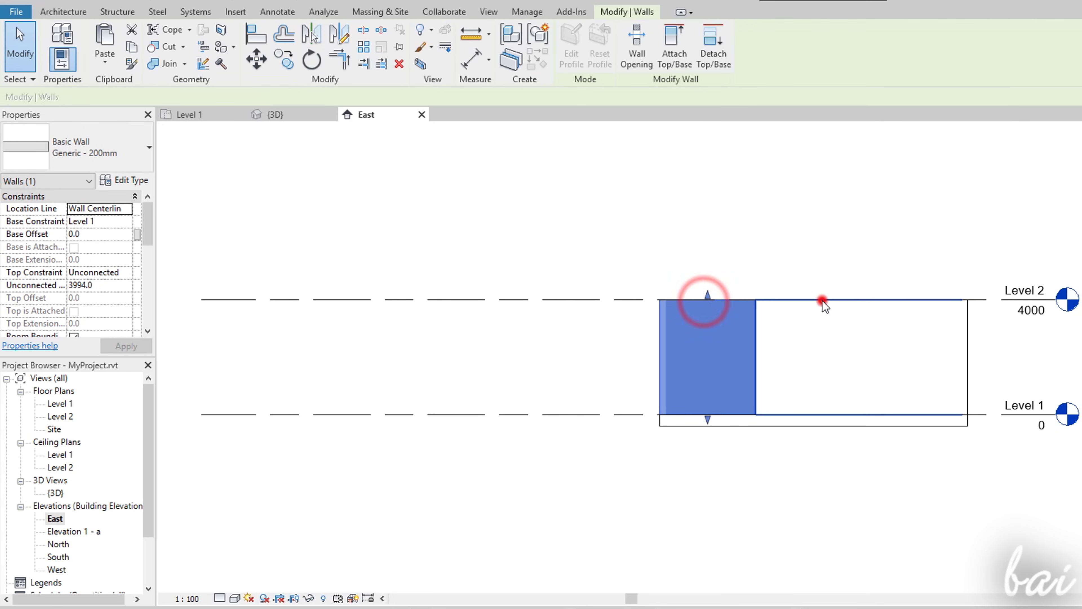
click(822, 301)
key(Escape)
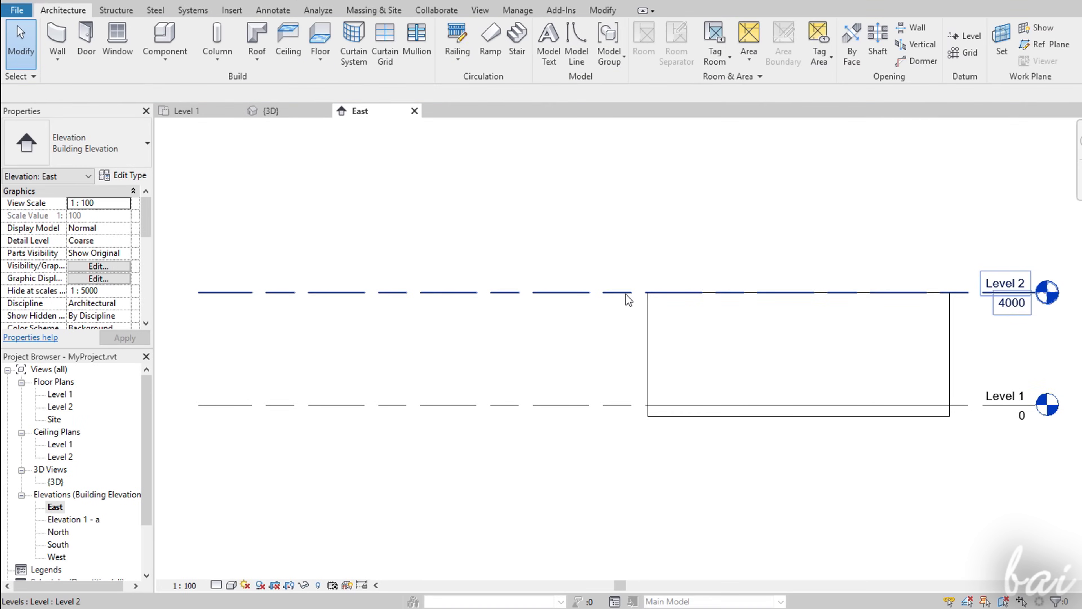
Drag the Level 2 line down to 2000 and deselect it
click(631, 300)
drag(620, 318, 624, 349)
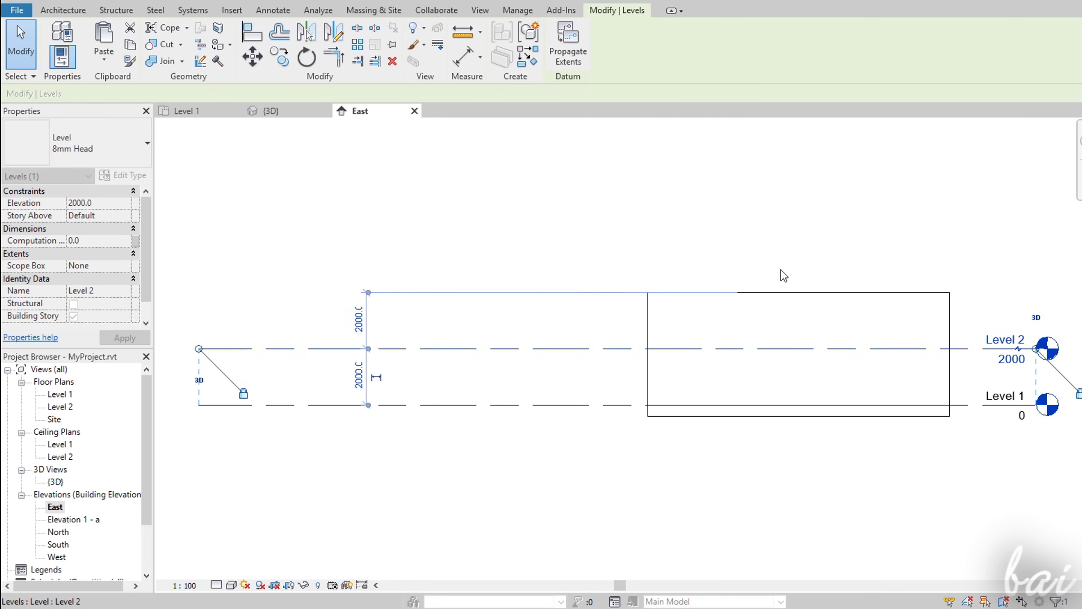
click(827, 221)
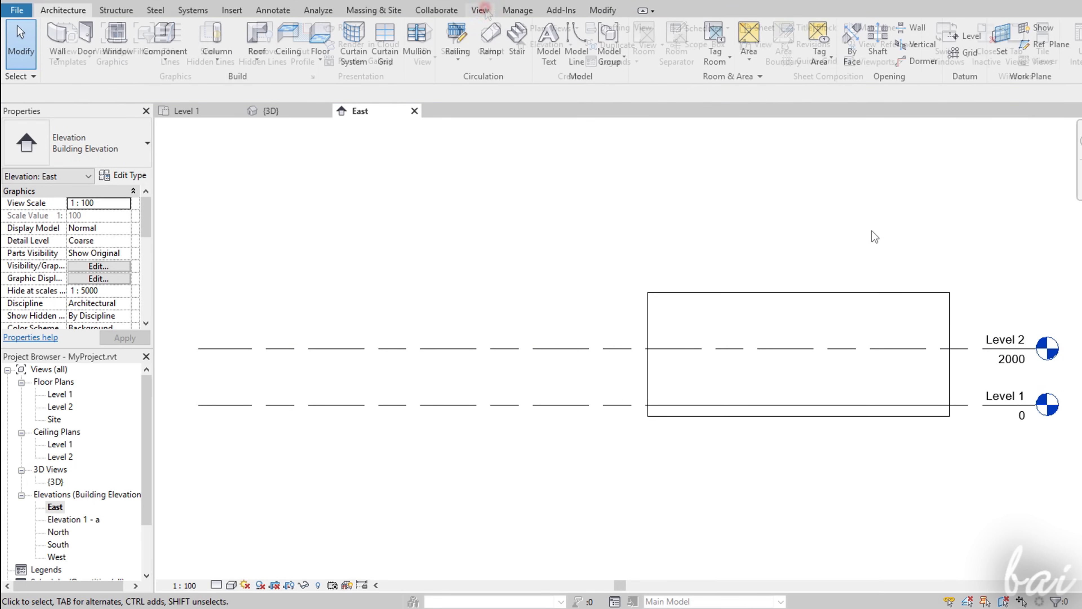
click(481, 11)
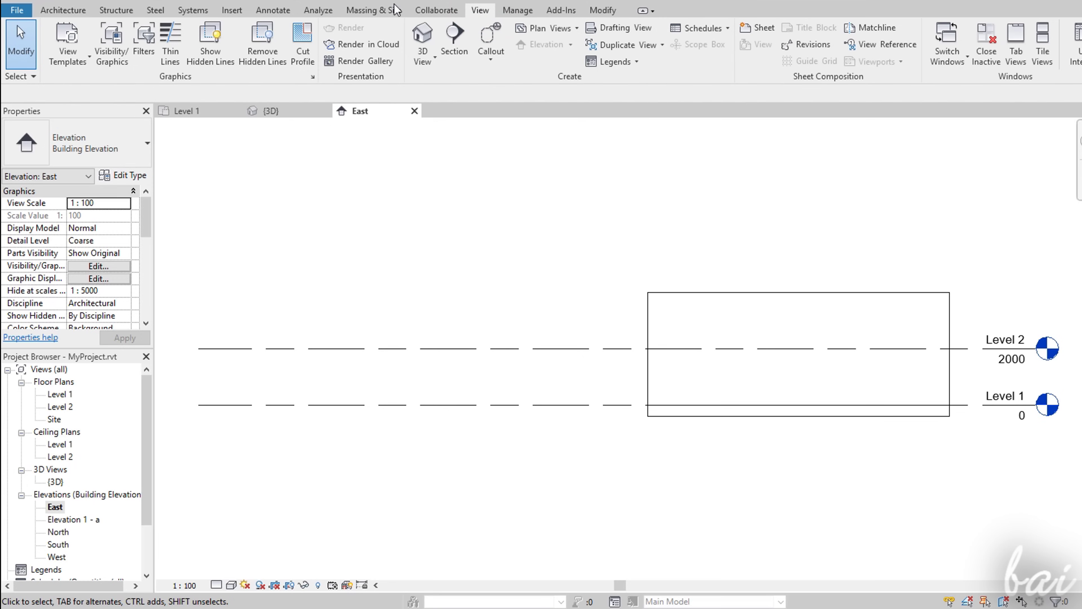
click(78, 12)
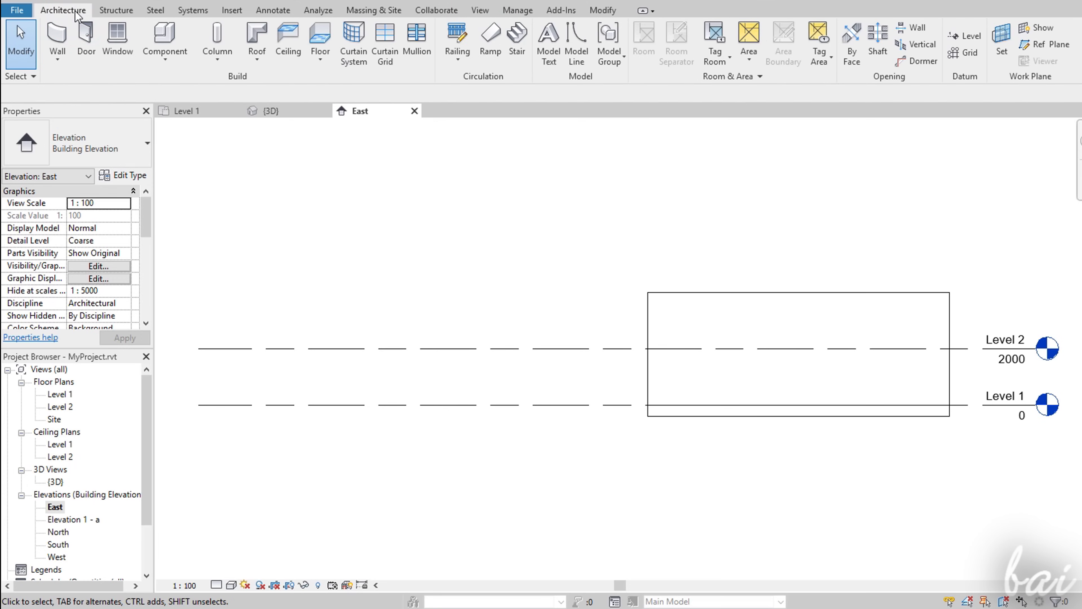
Add a new Level 3 at 4000 across the East elevation
click(962, 38)
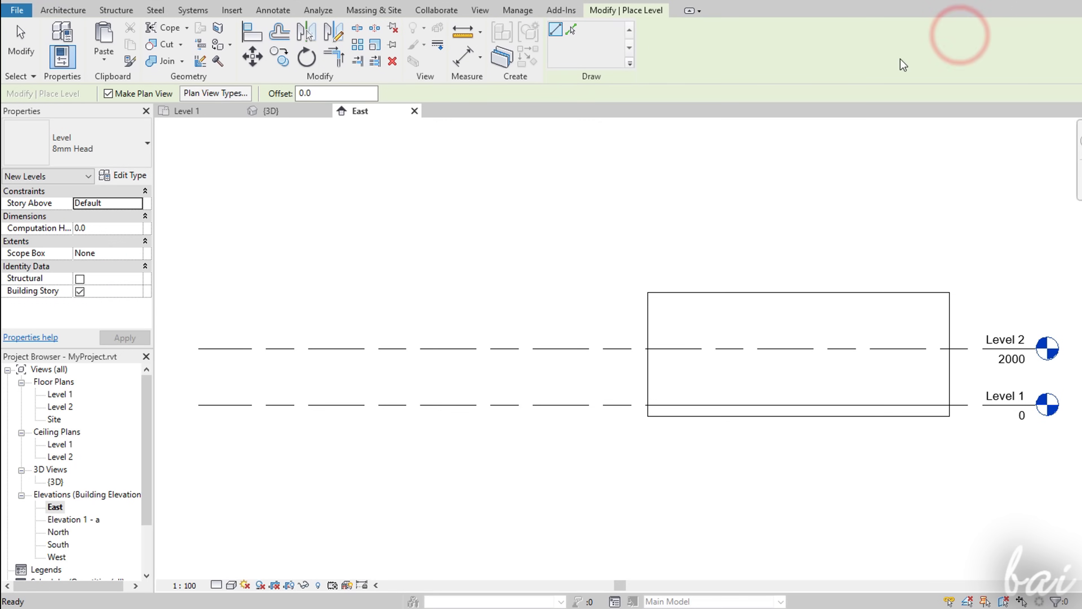
click(206, 292)
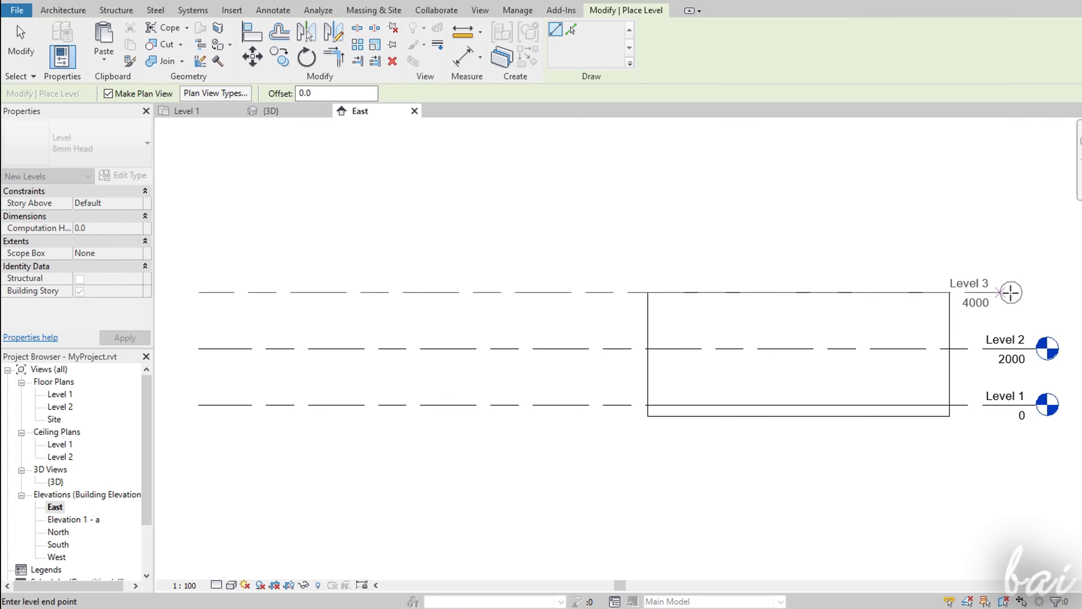
click(1011, 293)
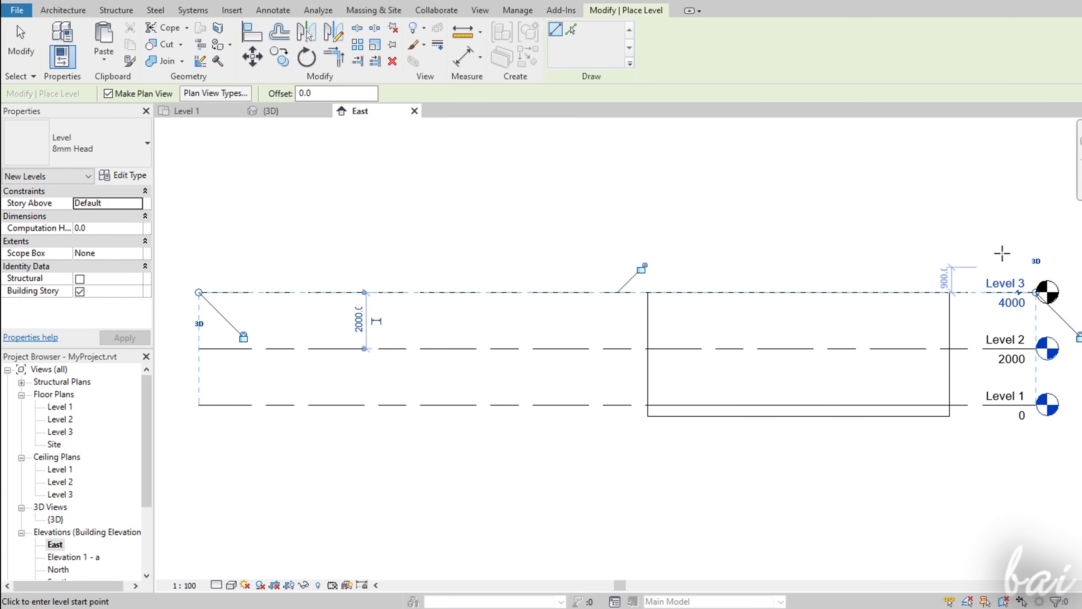
key(Escape)
key(Escape)
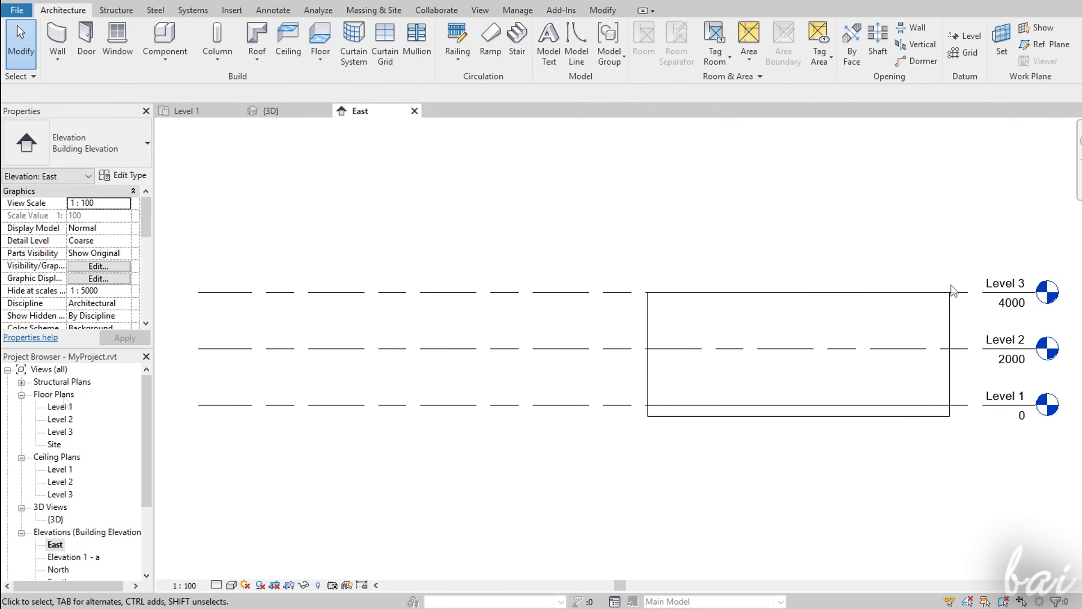
click(63, 394)
Start renaming the Level 3 floor plan from its Project Browser context menu
click(59, 432)
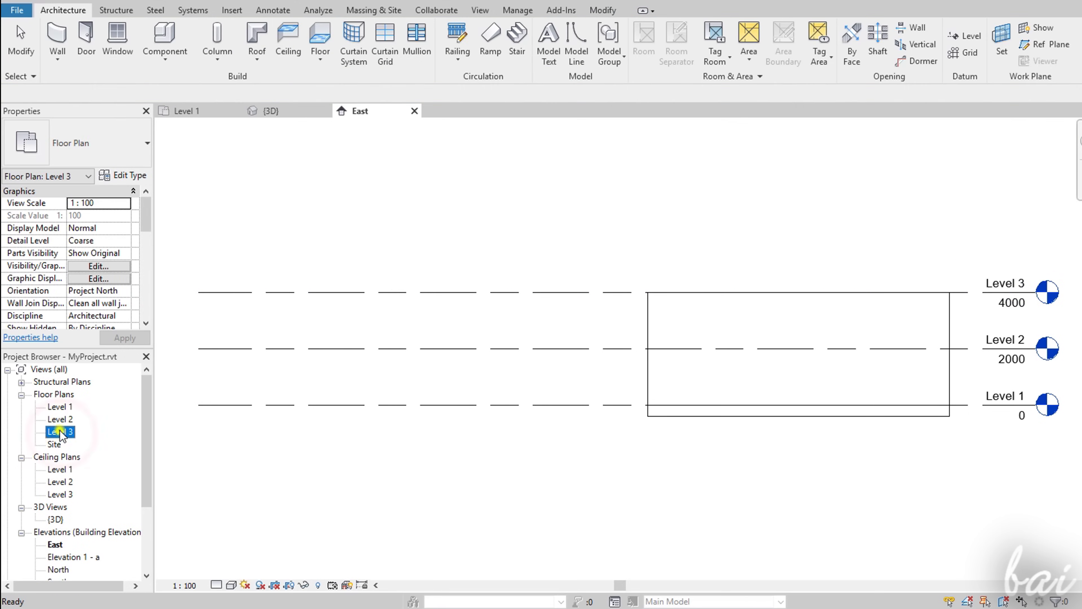
right_click(60, 433)
click(104, 312)
Confirm the name Roof for Level 3 and its views, then place four trial windows
click(64, 441)
click(605, 314)
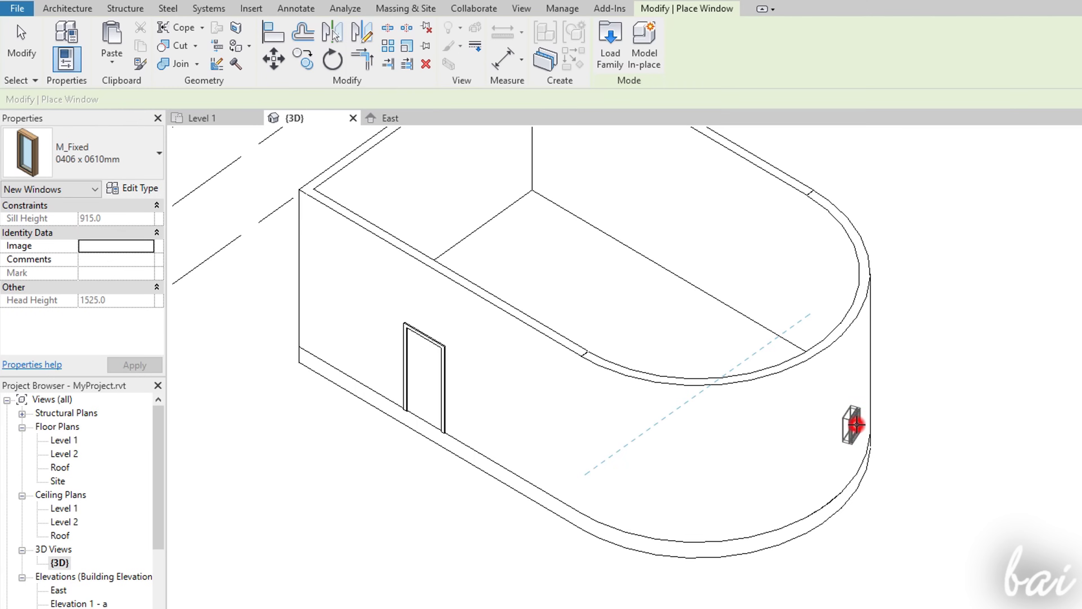
click(855, 424)
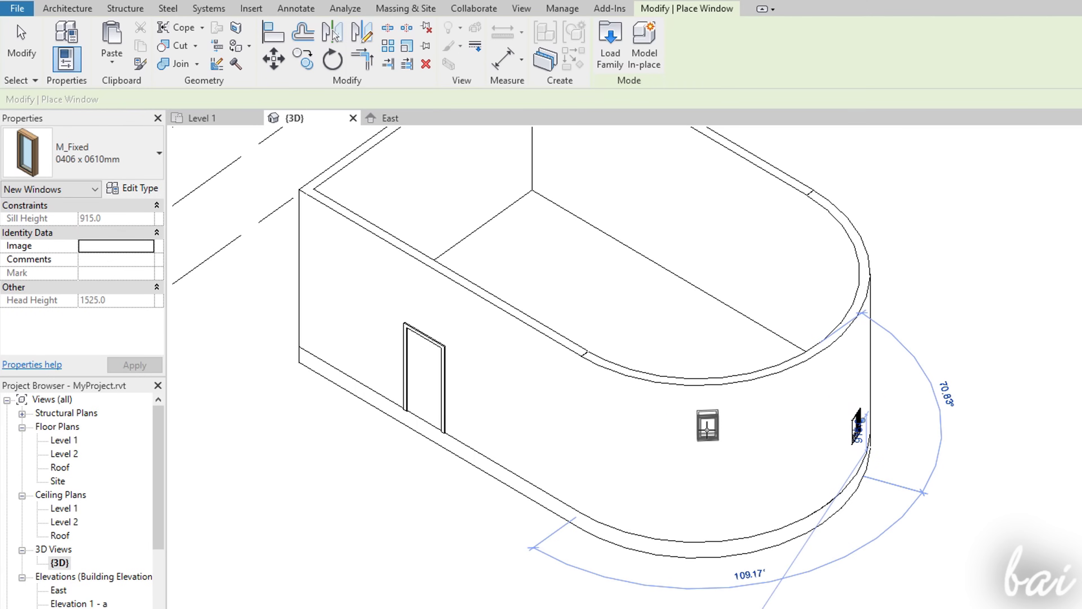
click(707, 429)
click(536, 447)
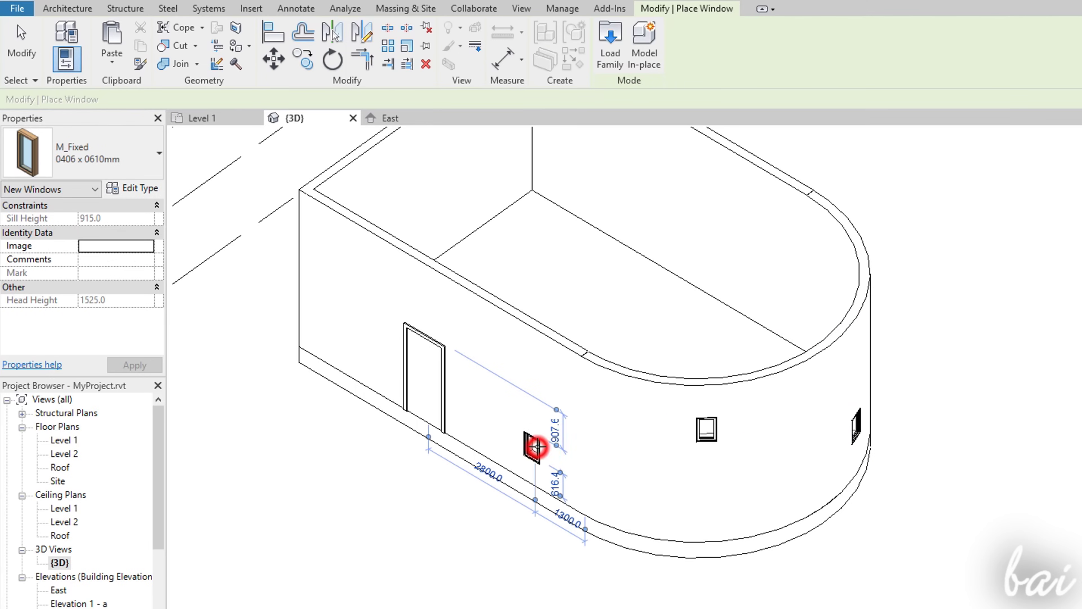
click(703, 218)
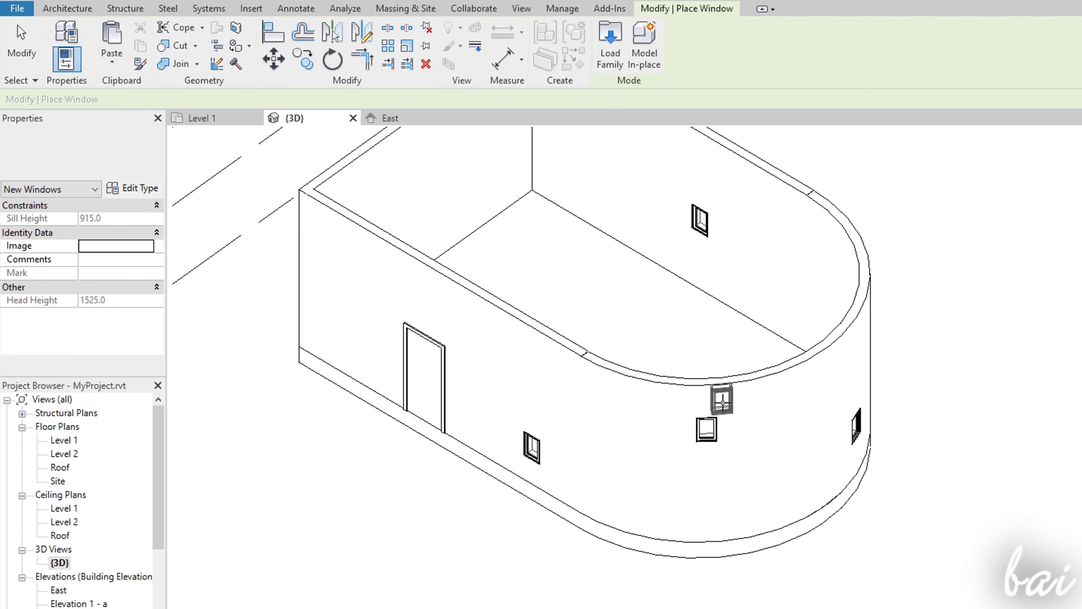
key(Escape)
key(Escape)
Place a door in the straight front wall
click(530, 445)
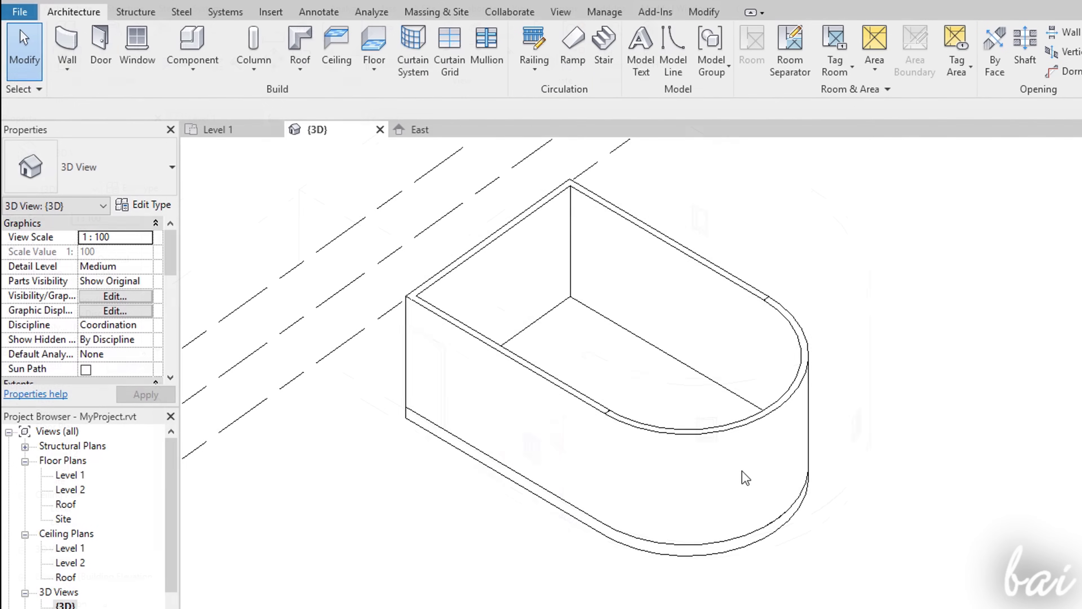
click(100, 43)
scroll(564, 467, up, 2)
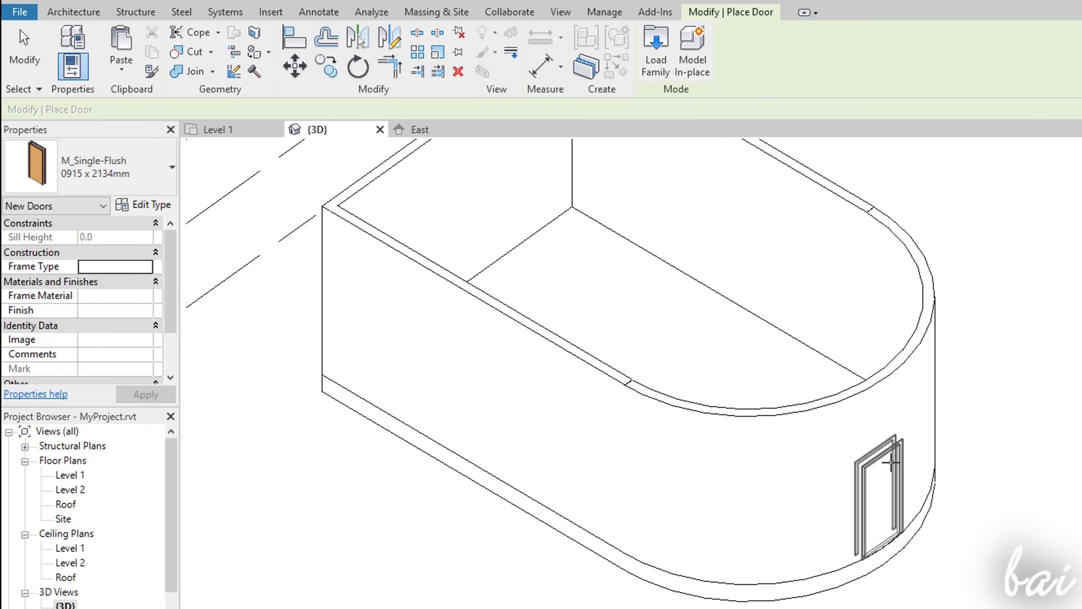
click(456, 427)
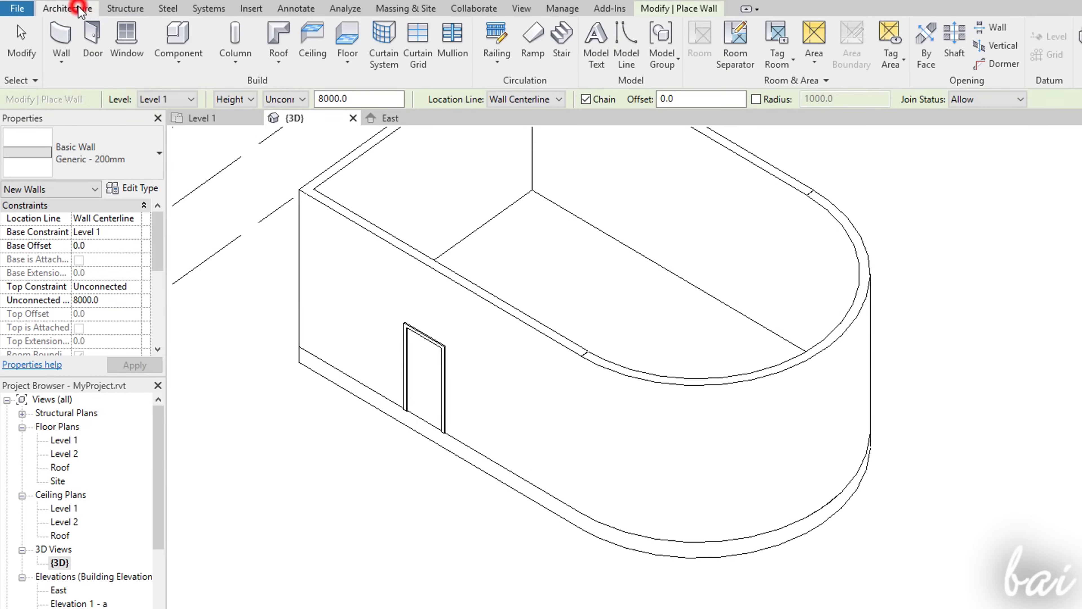
Place four windows: two on the curved wall, one by the door, one on the far wall
click(126, 39)
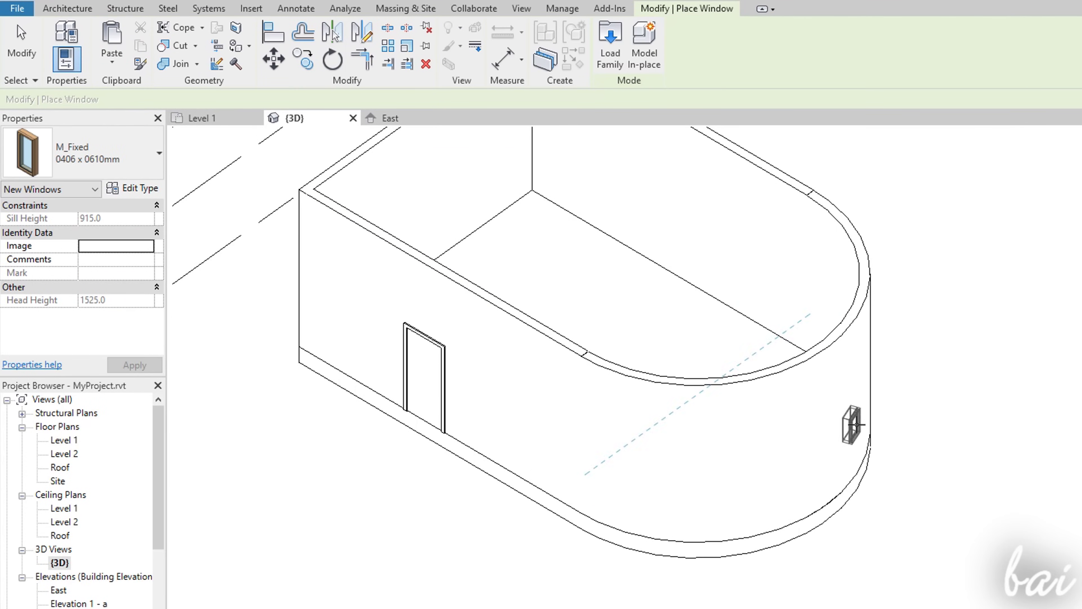
click(854, 424)
click(705, 429)
click(532, 446)
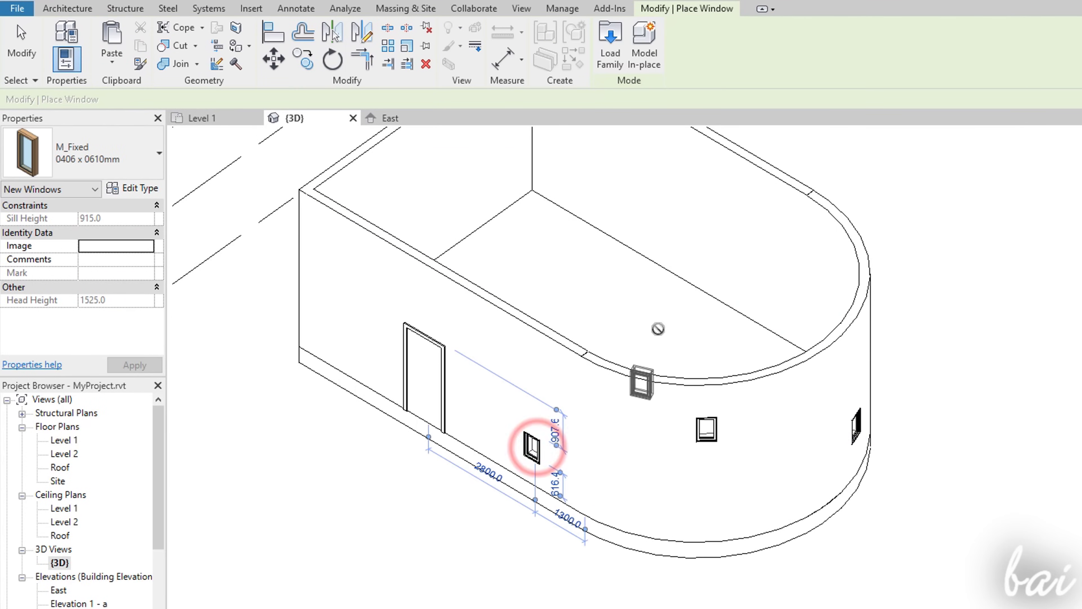
click(699, 219)
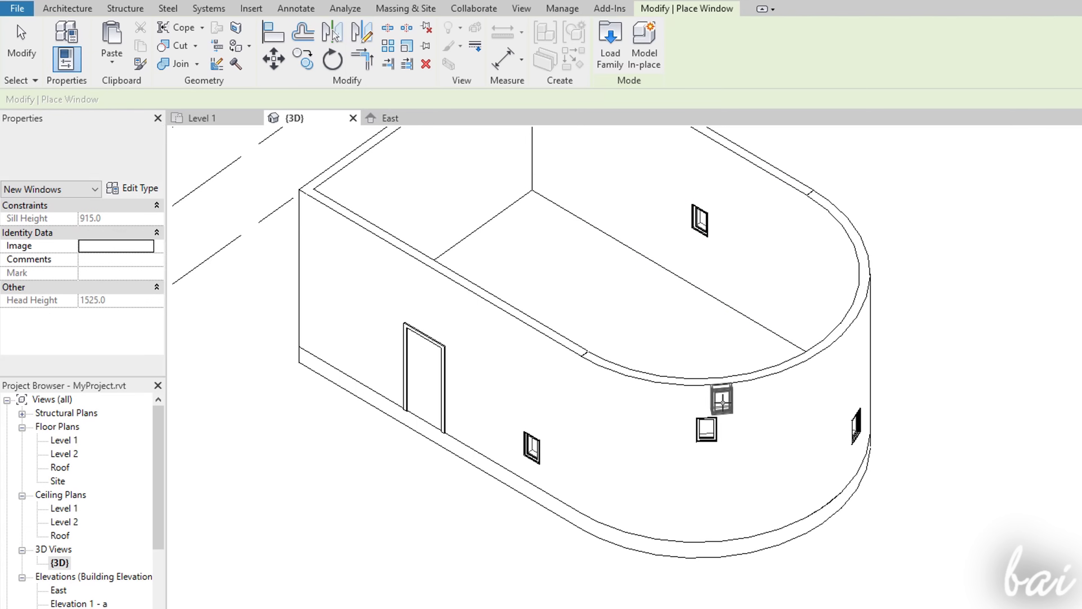
key(Escape)
key(Escape)
Change the window next to the door to M_Window-Casement-Double 850 x 900mm
click(531, 447)
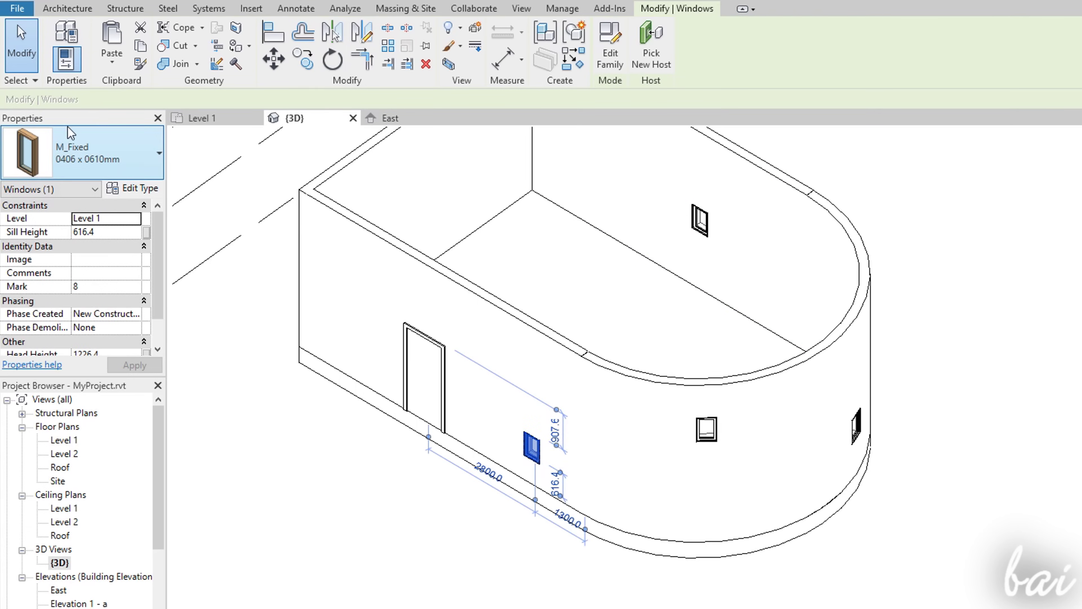
click(102, 168)
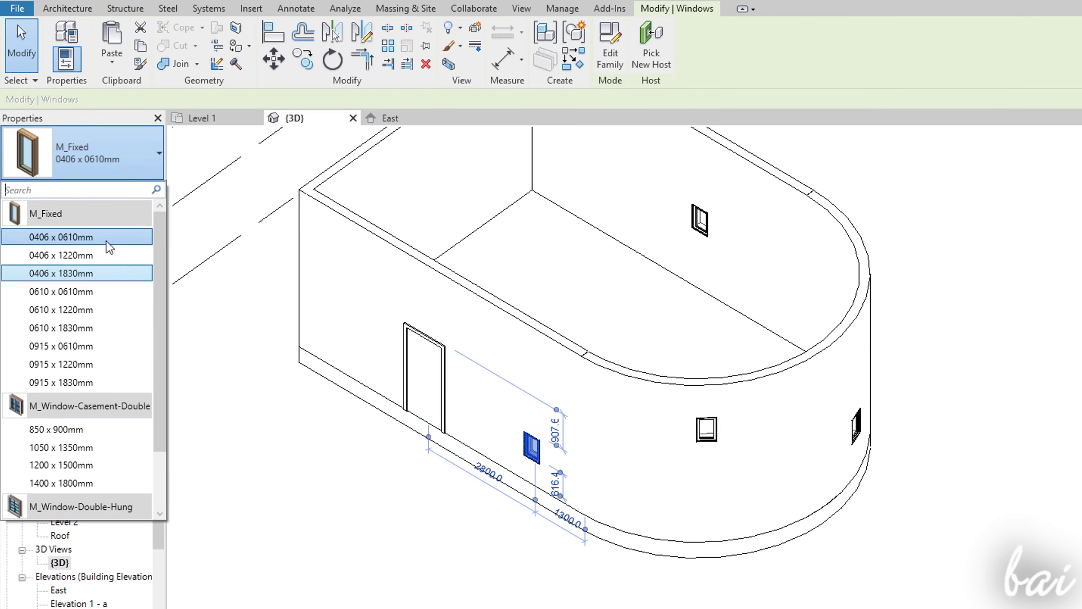
click(80, 429)
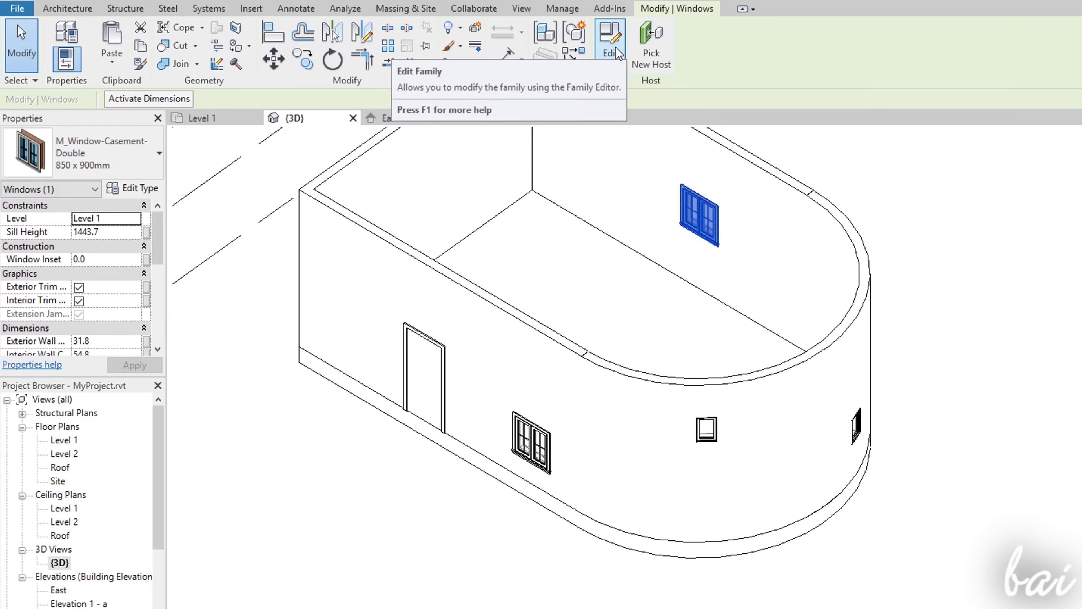
Open the double casement window family in the Family Editor and zoom in
click(616, 47)
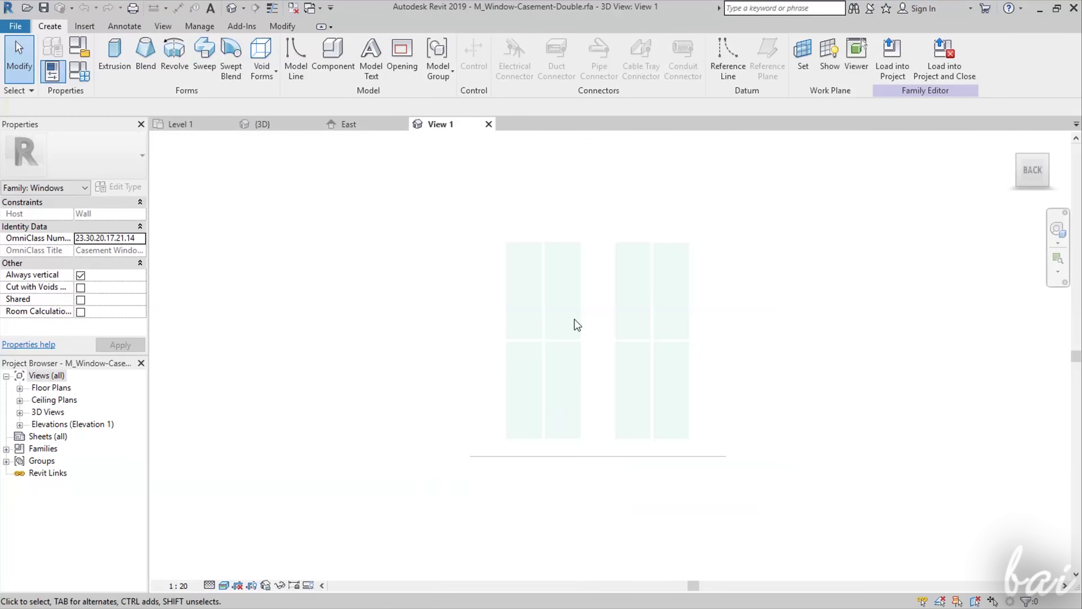
scroll(559, 254, up, 2)
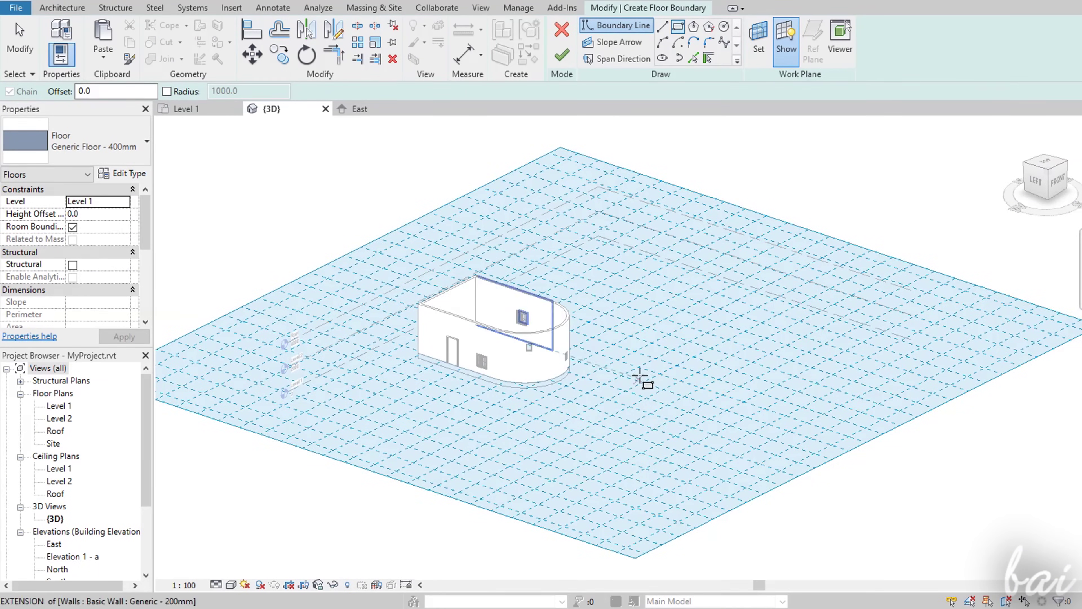
Sketch a trial rectangular floor slab, inspect it in 3D, then undo it
click(638, 367)
click(837, 337)
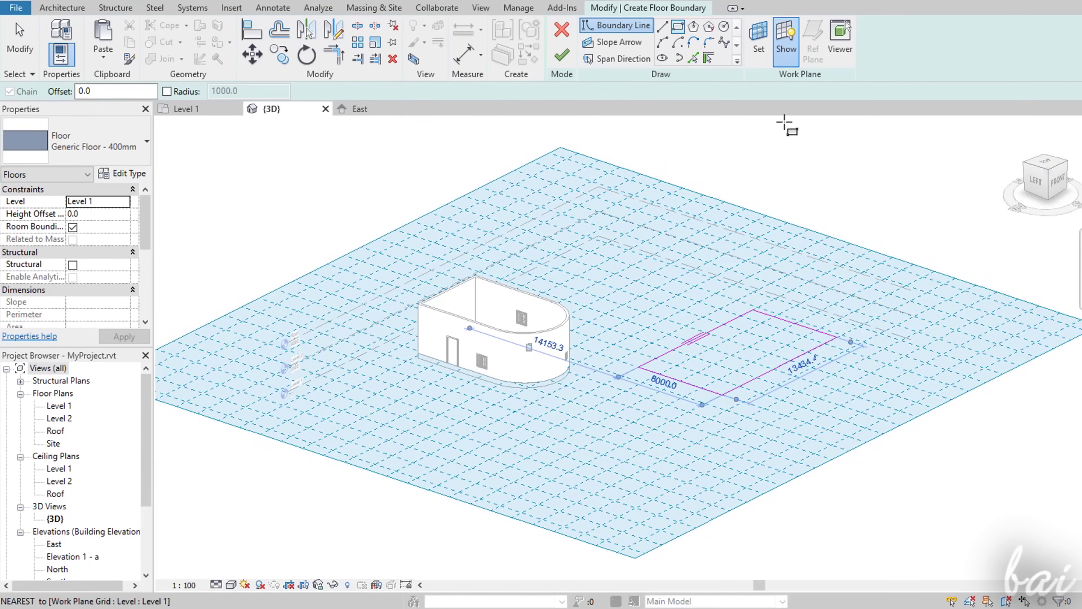
click(561, 55)
click(1080, 245)
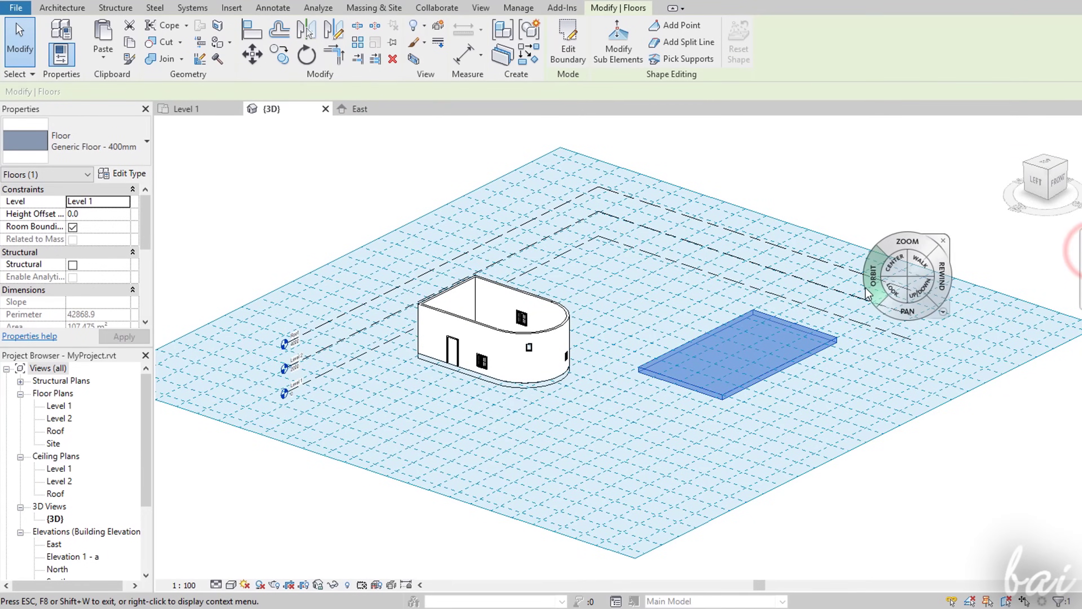
drag(907, 286, 1066, 34)
key(ctrl+z)
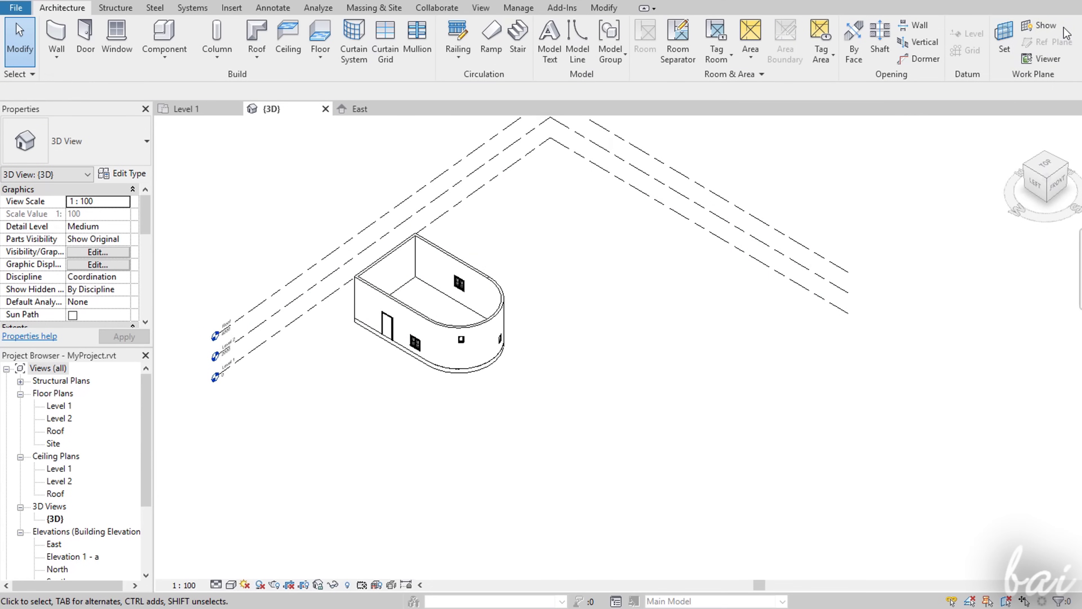
Set the work plane to Level : Roof in the Work Plane dialog
click(1045, 27)
middle_drag(641, 166, 701, 184)
drag(783, 294, 766, 266)
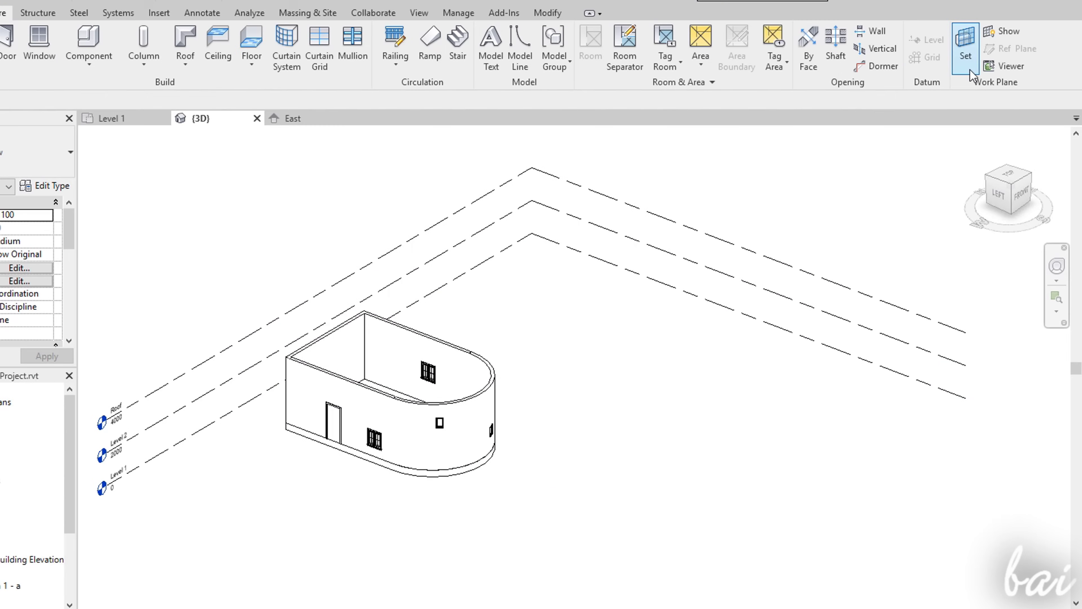
click(968, 62)
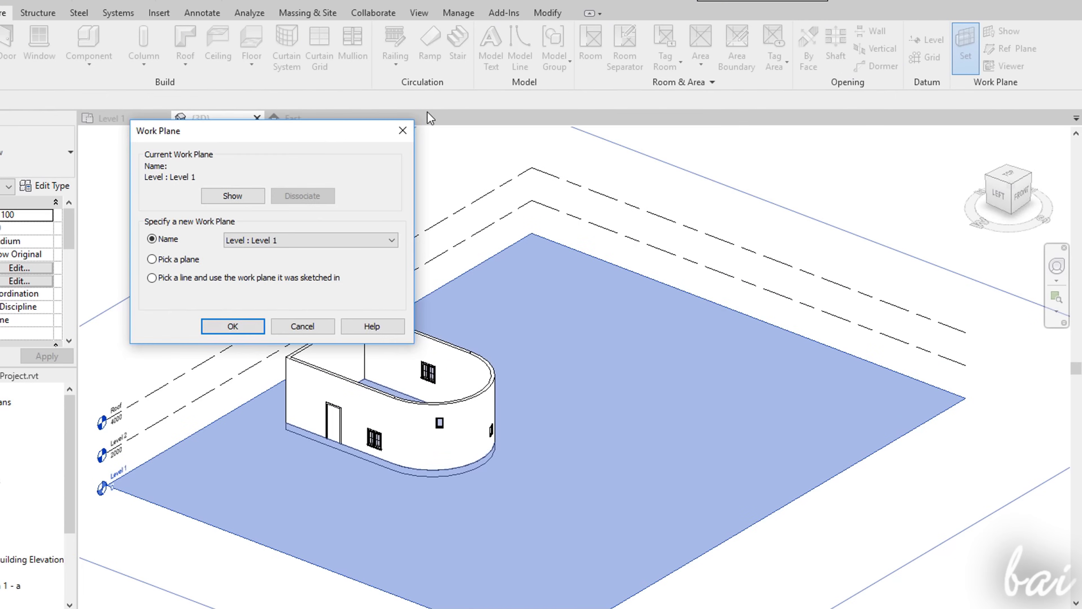
drag(317, 132, 710, 146)
click(664, 254)
click(701, 293)
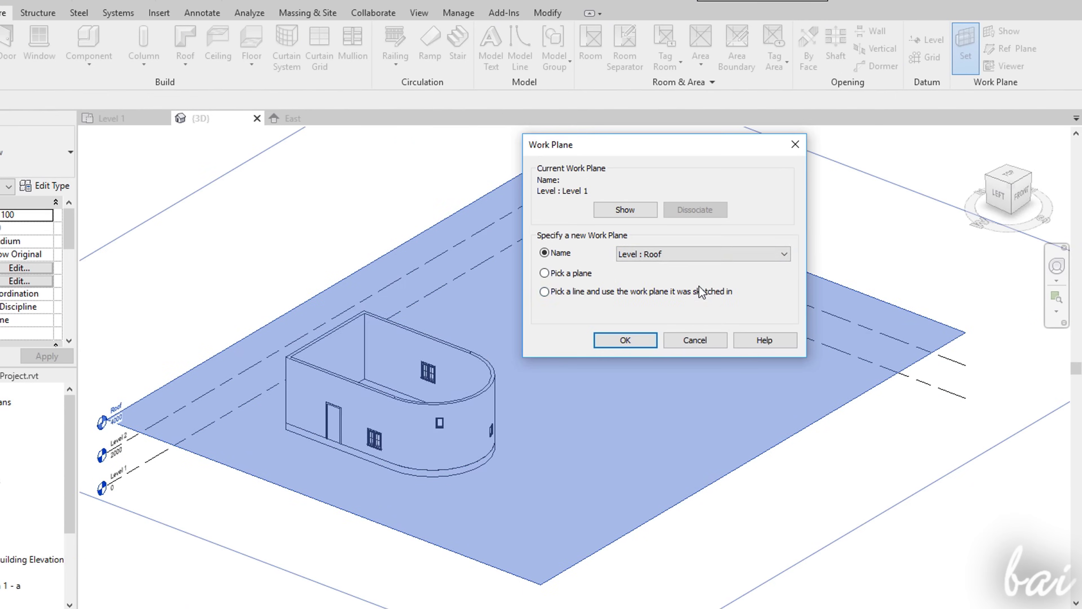
click(632, 339)
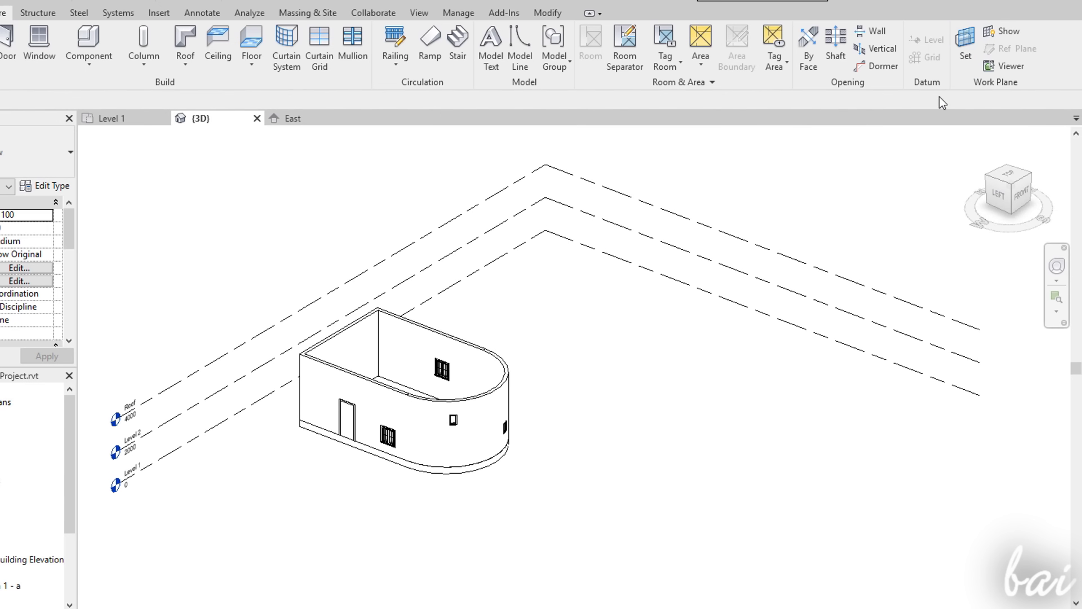
Display the Roof work plane grid and orbit around the building
click(1005, 31)
scroll(502, 188, down, 2)
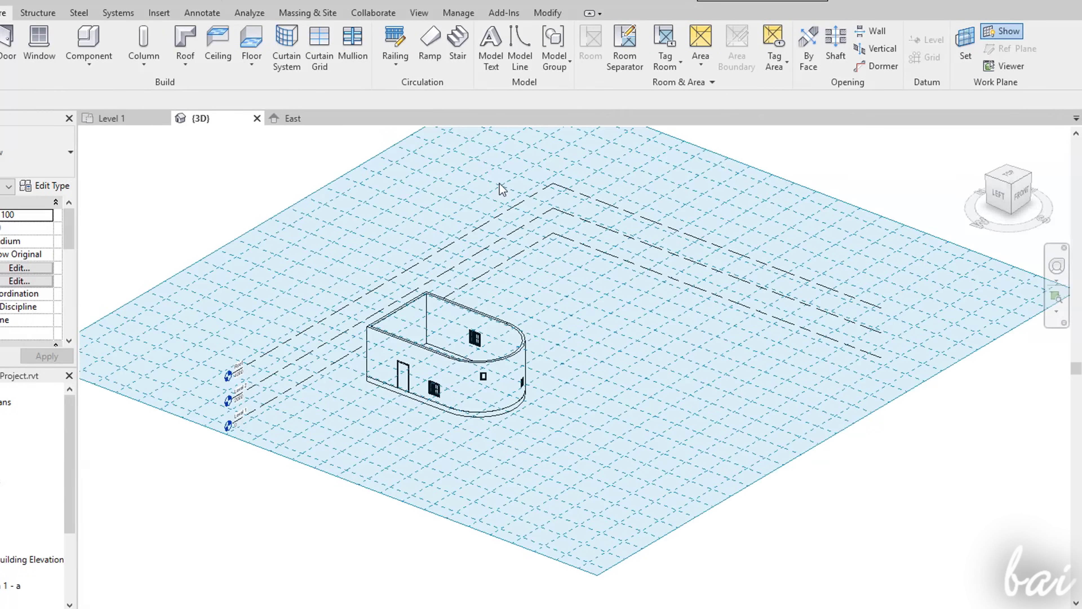
click(1051, 268)
drag(856, 319, 815, 335)
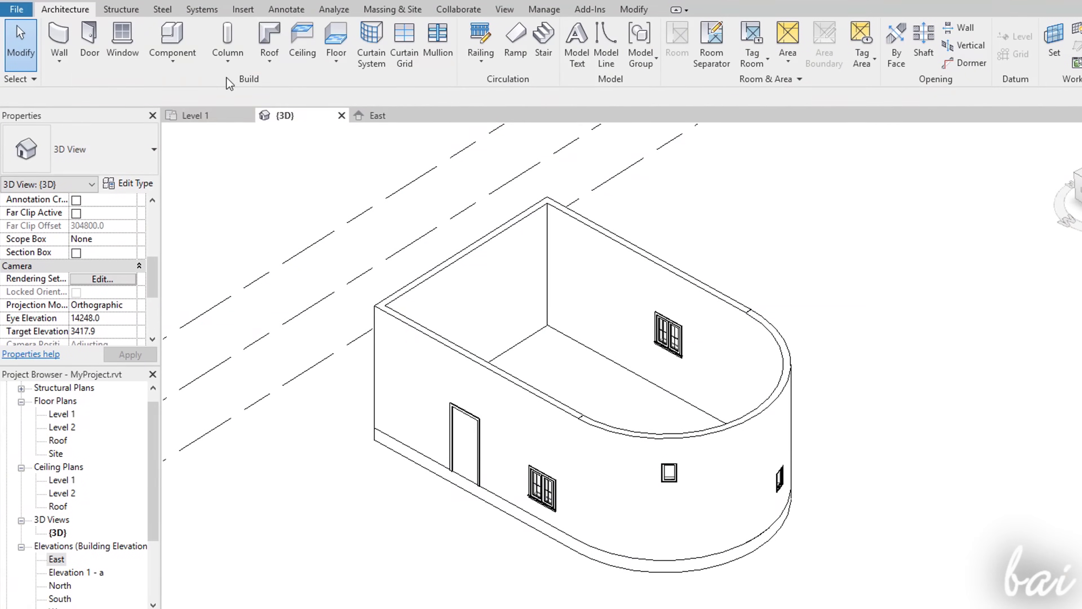
Sketch the roof footprint's straight edges along the back, side and 7400.0 front walls
click(275, 45)
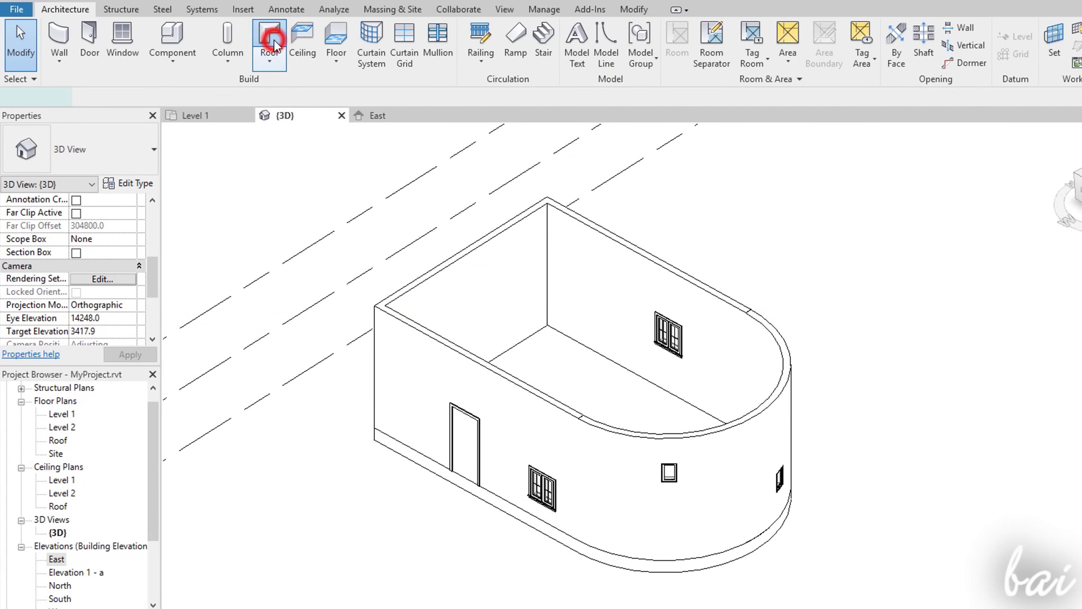
scroll(463, 304, up, 2)
click(345, 306)
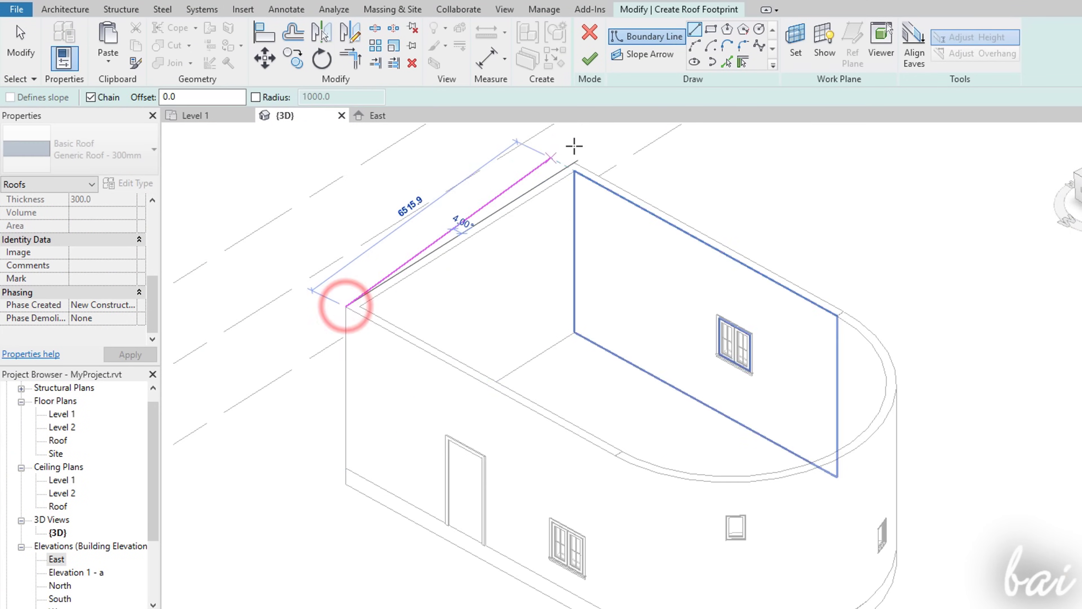
click(578, 163)
click(845, 306)
key(Escape)
click(616, 455)
Close the footprint with an arc following the curved wall and finish the roof
click(345, 307)
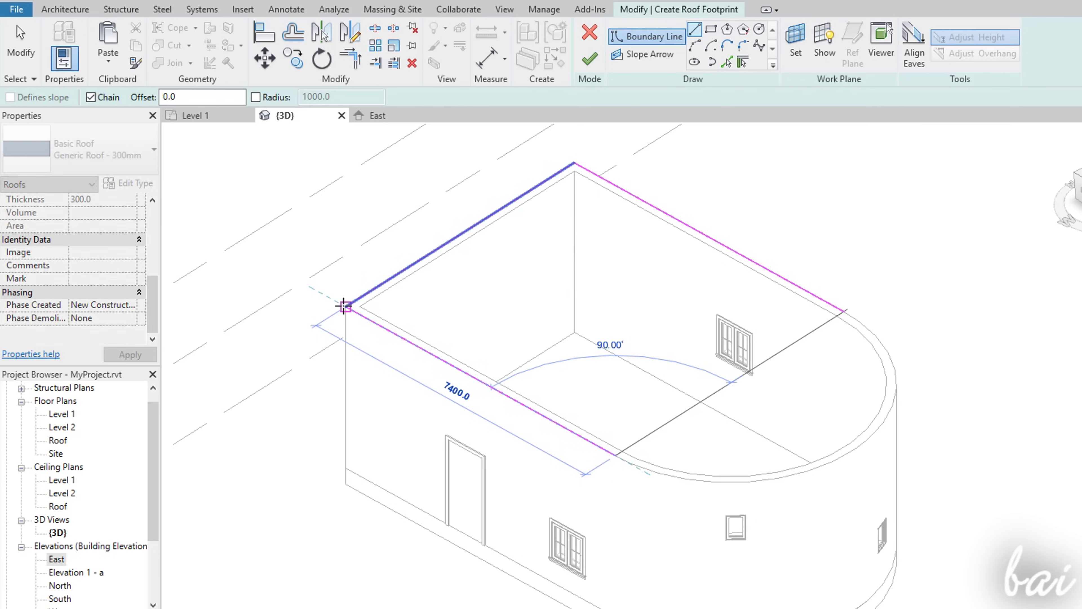
click(727, 45)
click(616, 454)
click(845, 309)
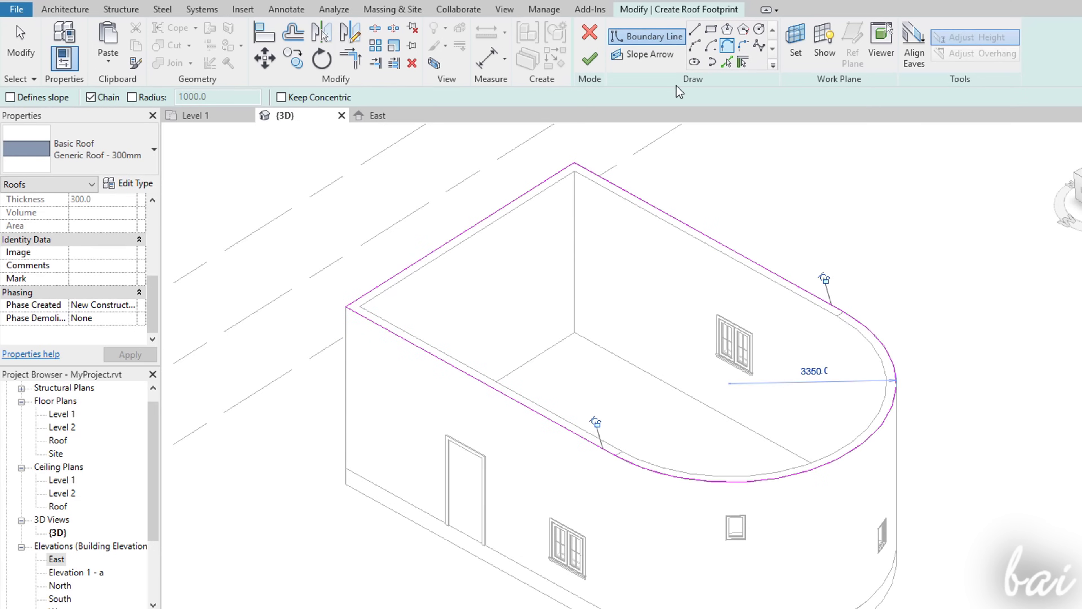
click(591, 60)
Attach the walls to the new flat roof and deselect it
click(681, 326)
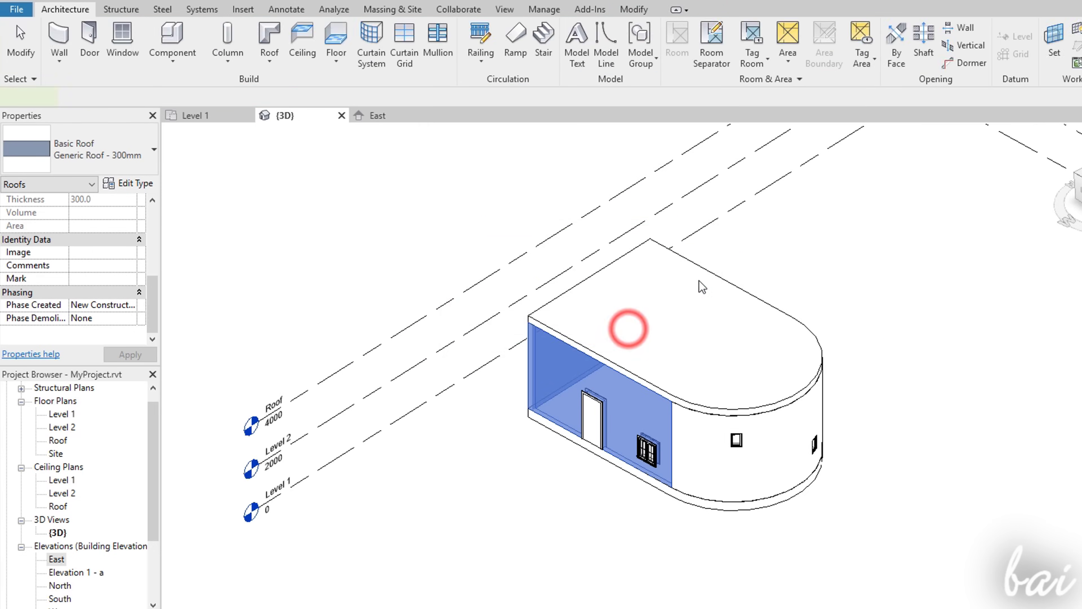
scroll(633, 331, up, 3)
click(787, 241)
click(714, 364)
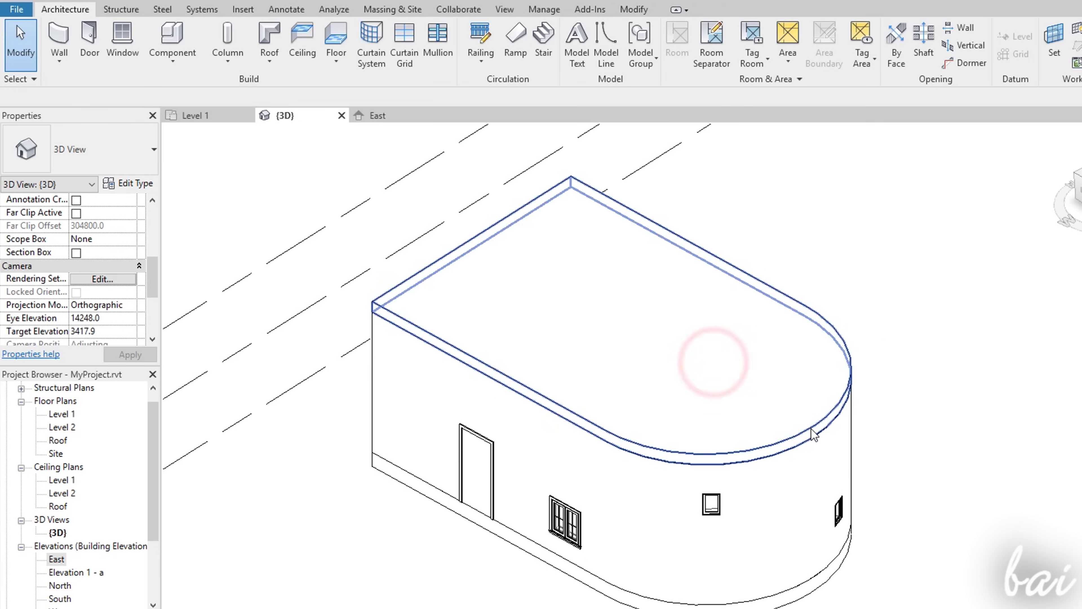
Add a point on the roof and draw a split line across it
click(816, 410)
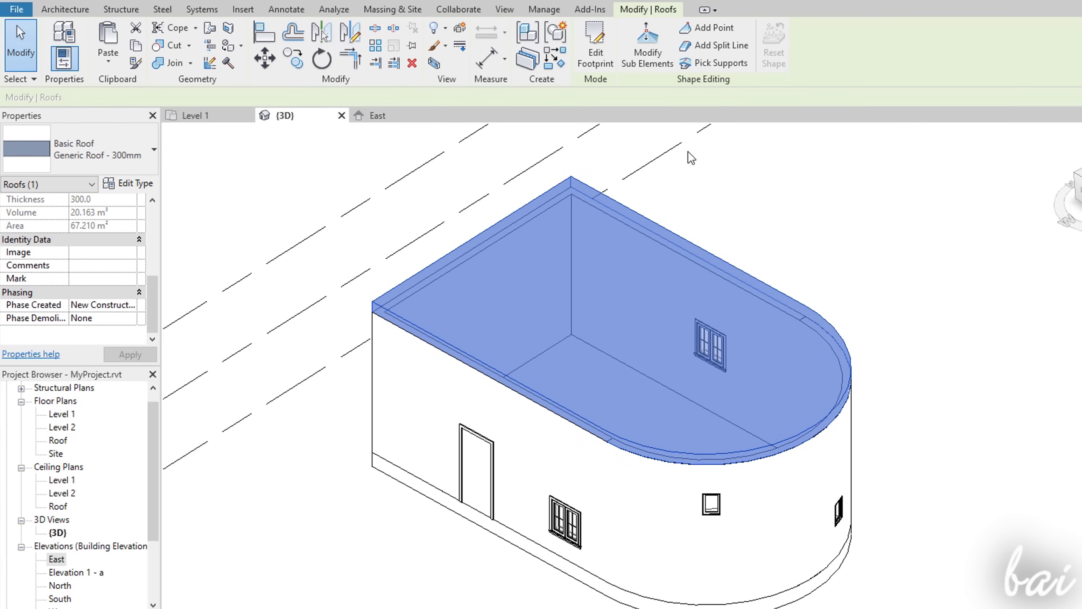
click(698, 30)
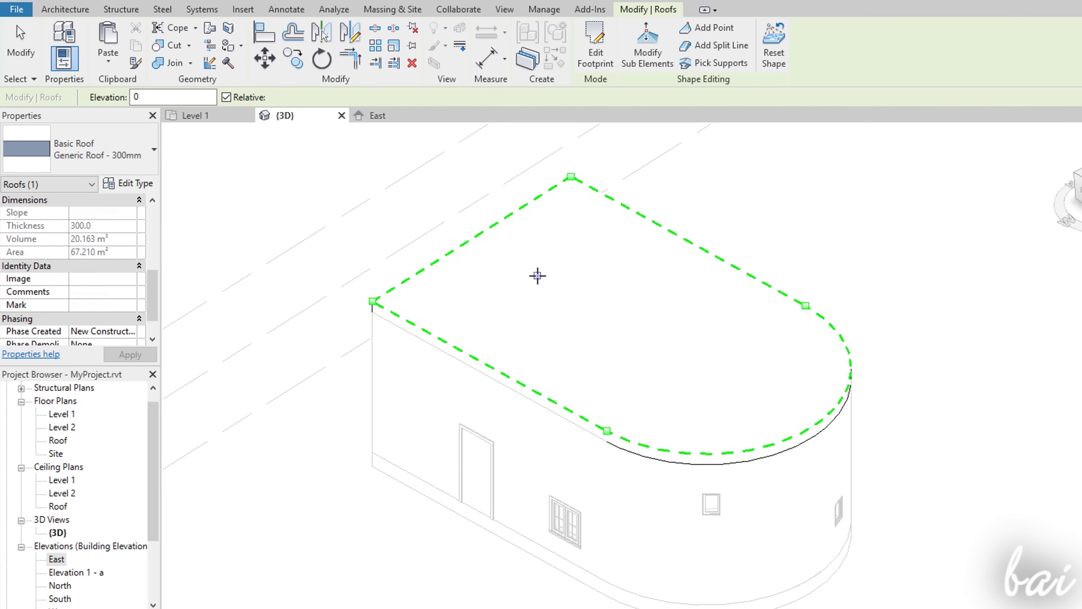
click(557, 283)
click(727, 49)
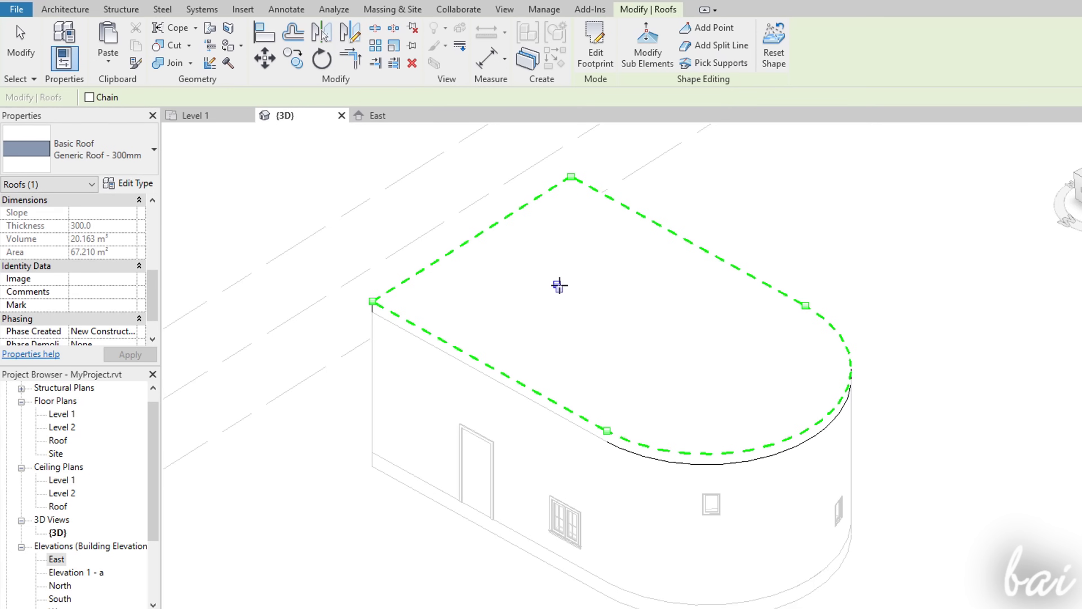
click(557, 284)
click(709, 360)
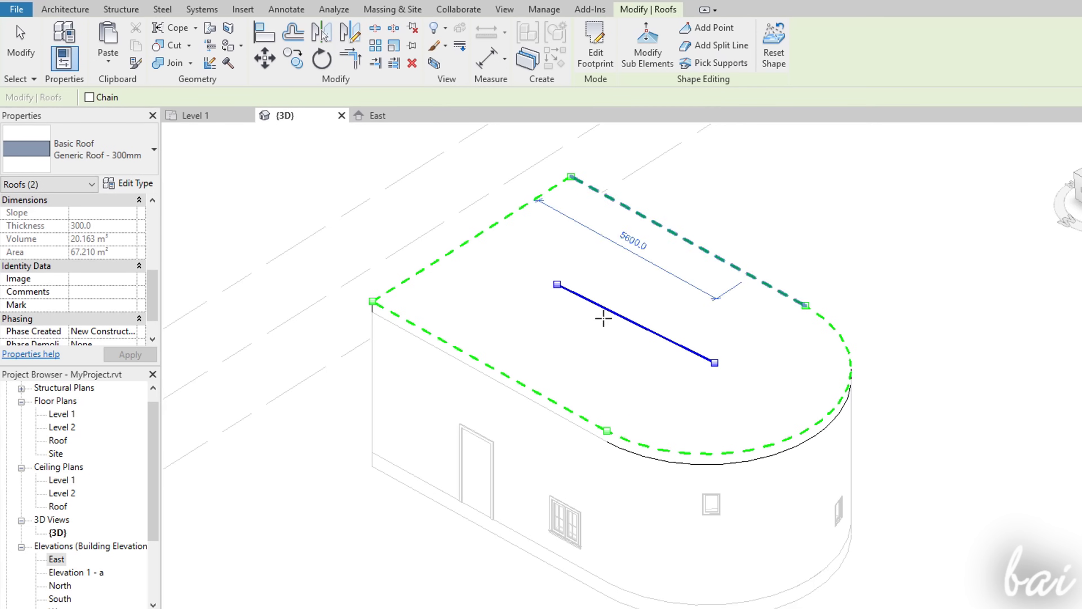
key(Escape)
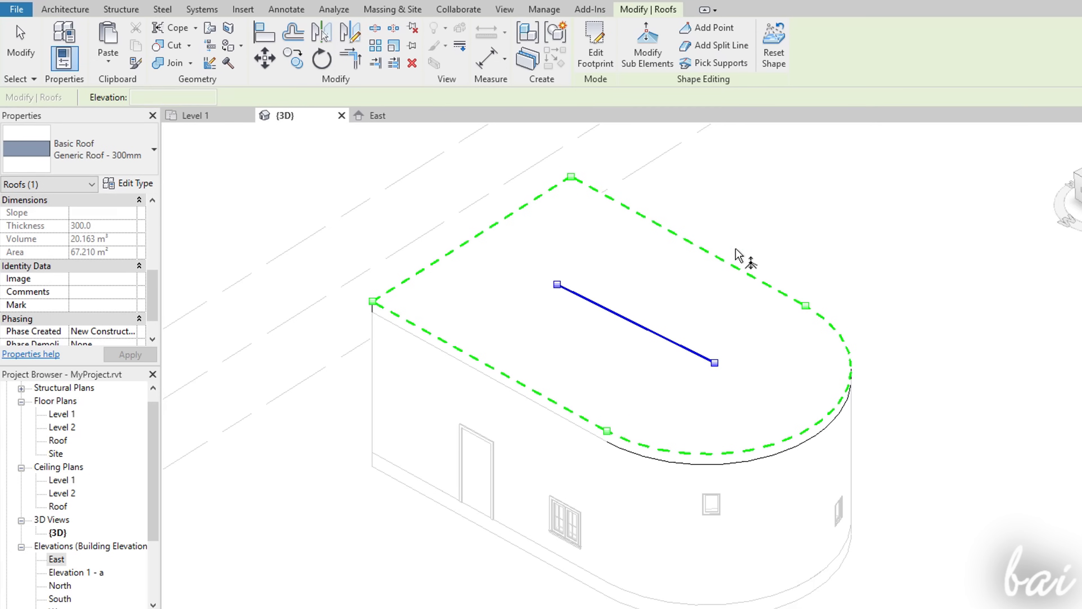
Raise both split-line endpoints to lift the ridge, then deselect the roof
click(557, 284)
drag(556, 273, 559, 218)
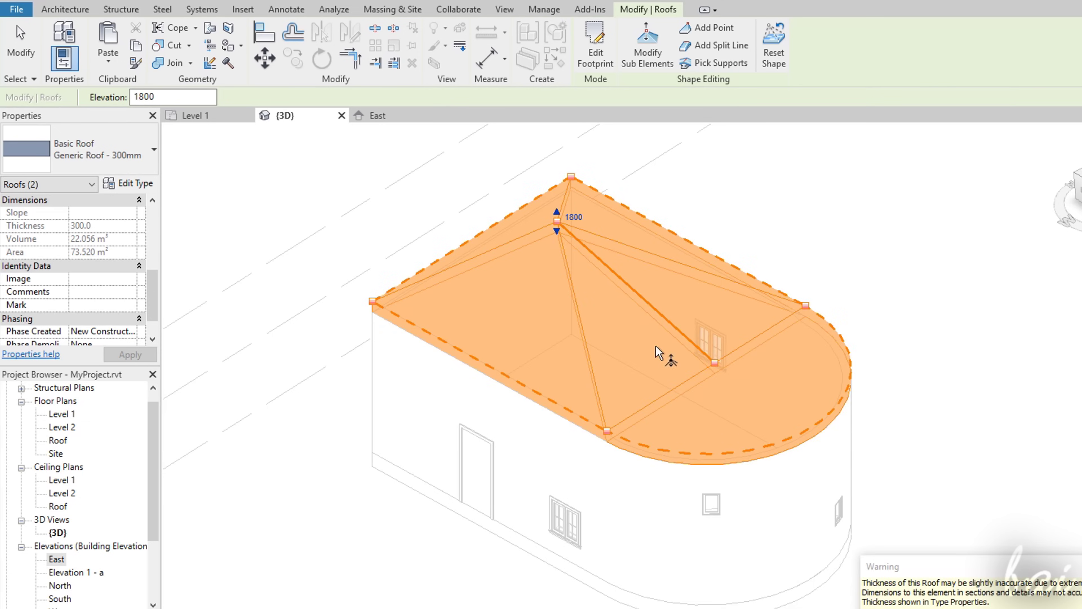
drag(715, 363, 724, 311)
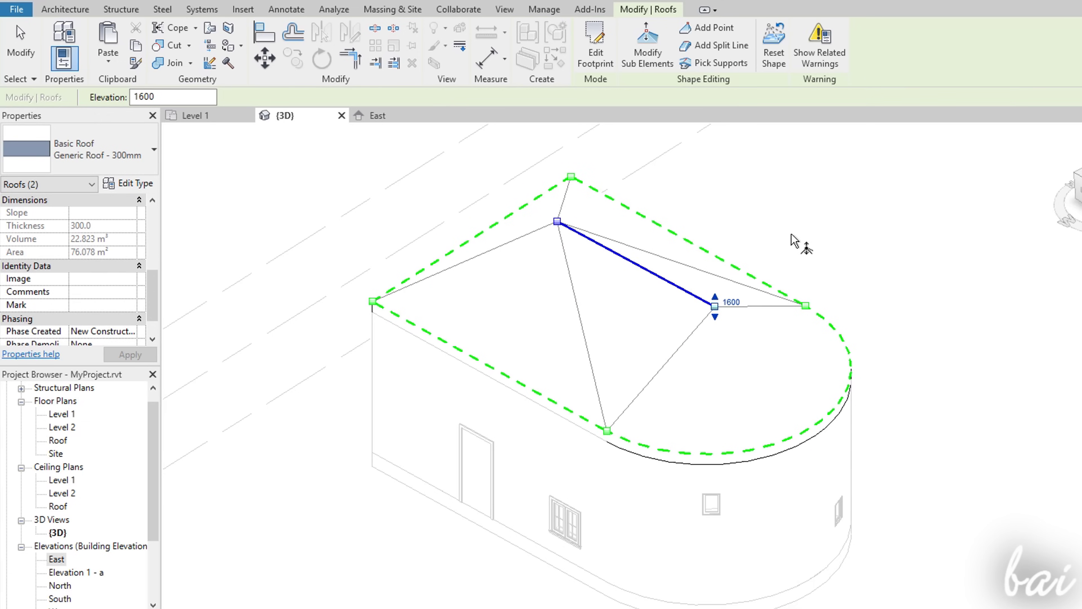
click(756, 259)
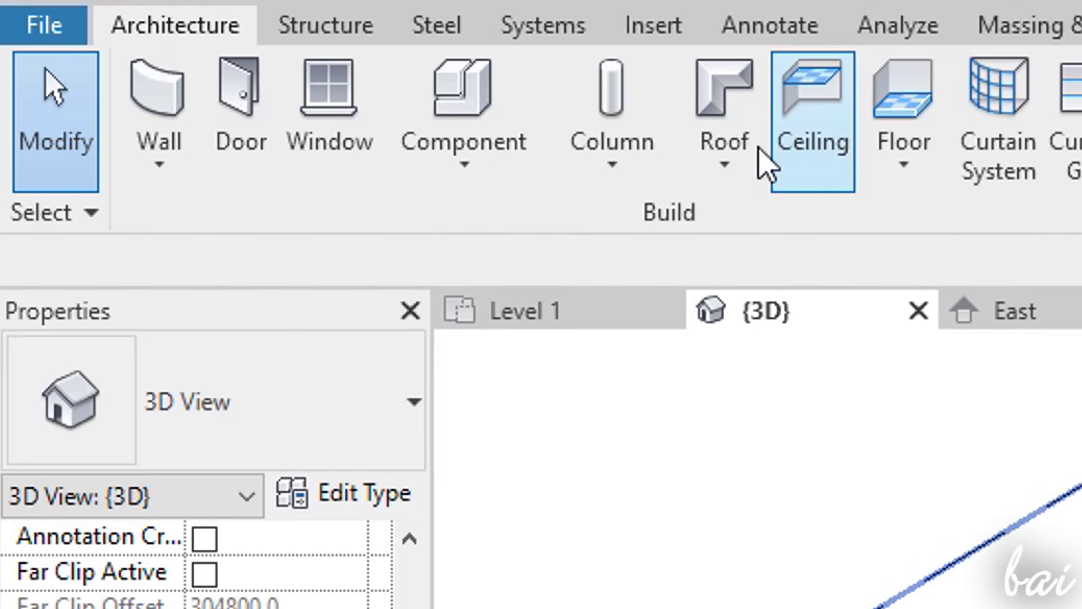
Sketch a slope-defining roof footprint along the straight walls with a tangent arc around the curve
click(272, 38)
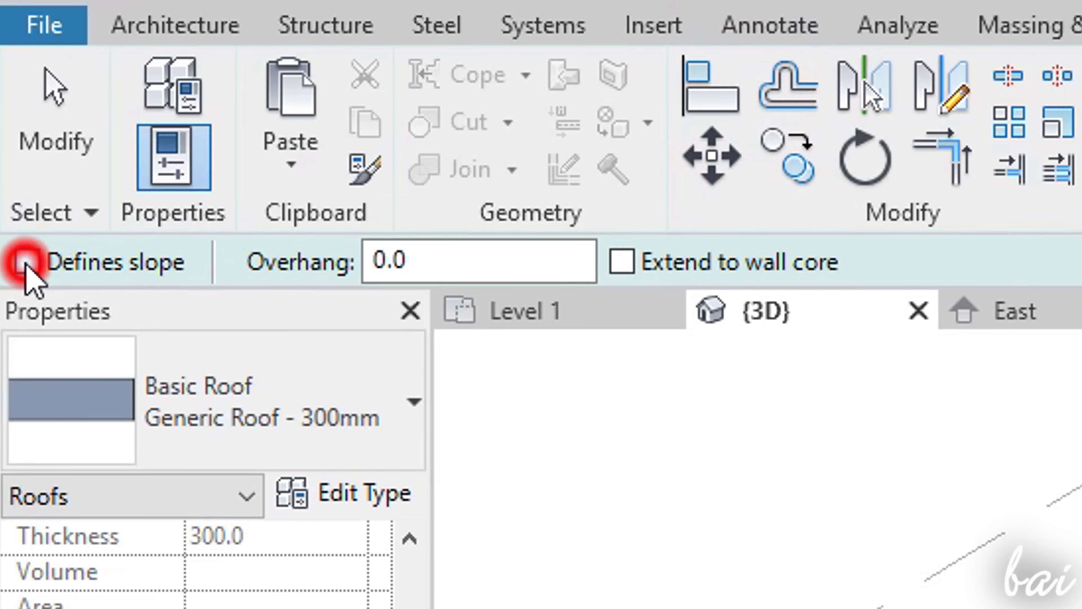
click(25, 264)
click(807, 317)
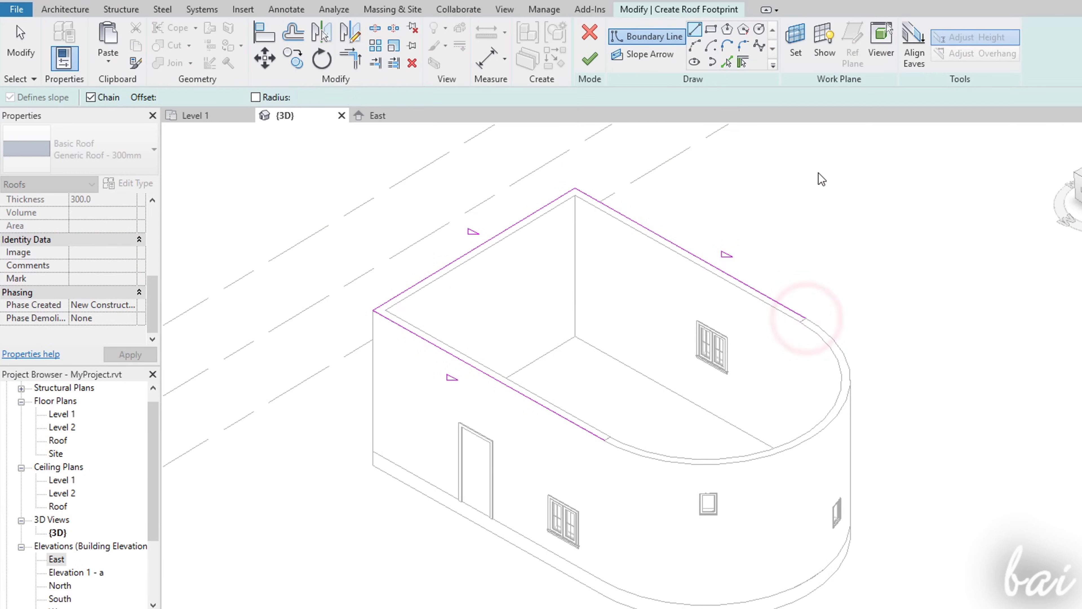
click(727, 45)
click(805, 315)
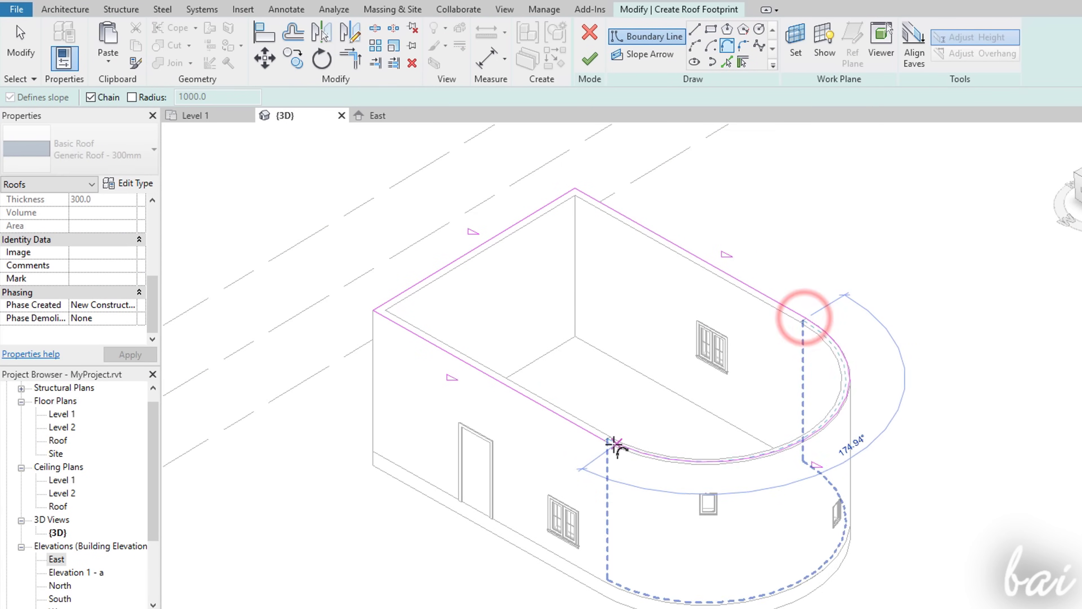
click(675, 442)
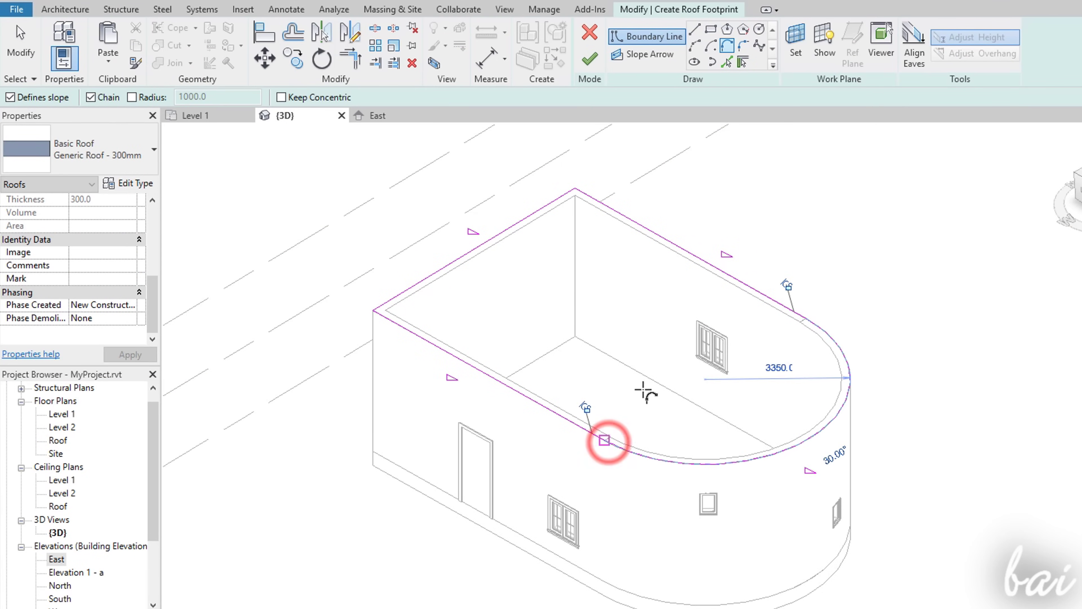
Finish the roof, attach the walls to it, and reselect the roof
click(592, 60)
click(623, 324)
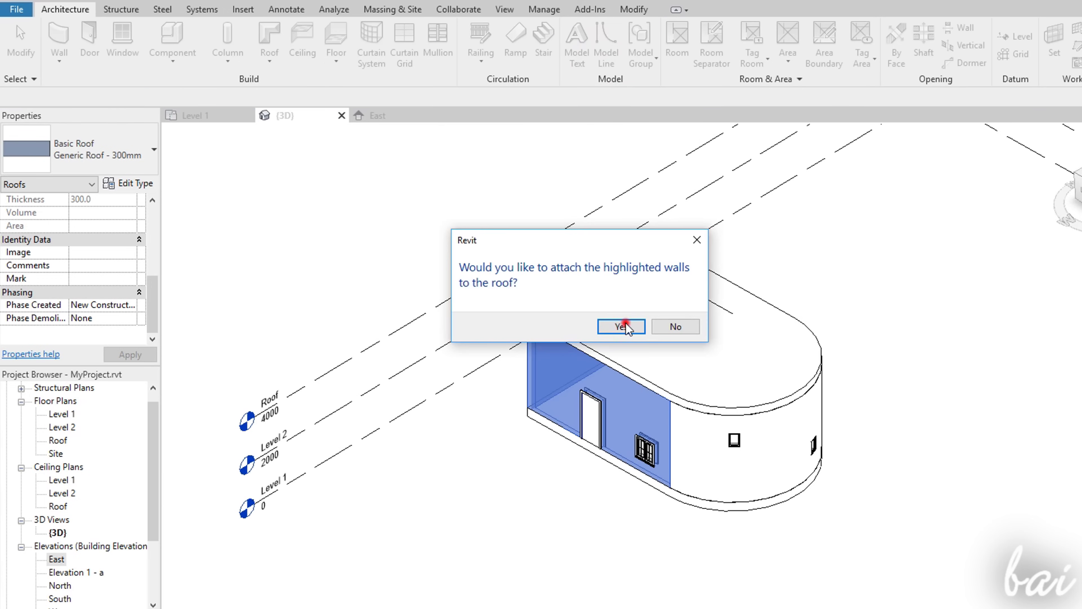
scroll(630, 286, up, 4)
click(818, 289)
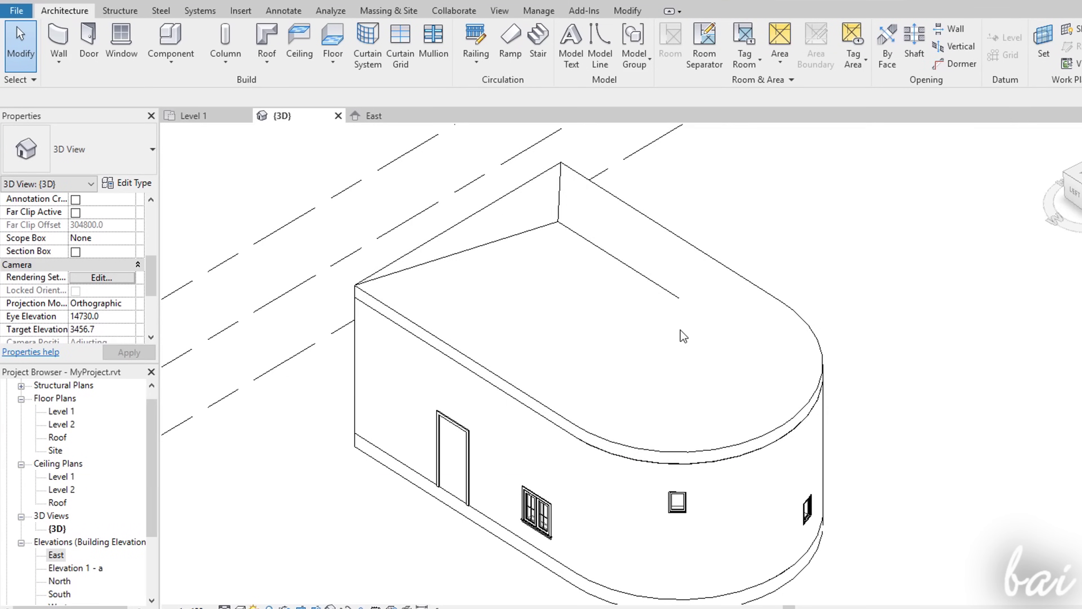
click(638, 274)
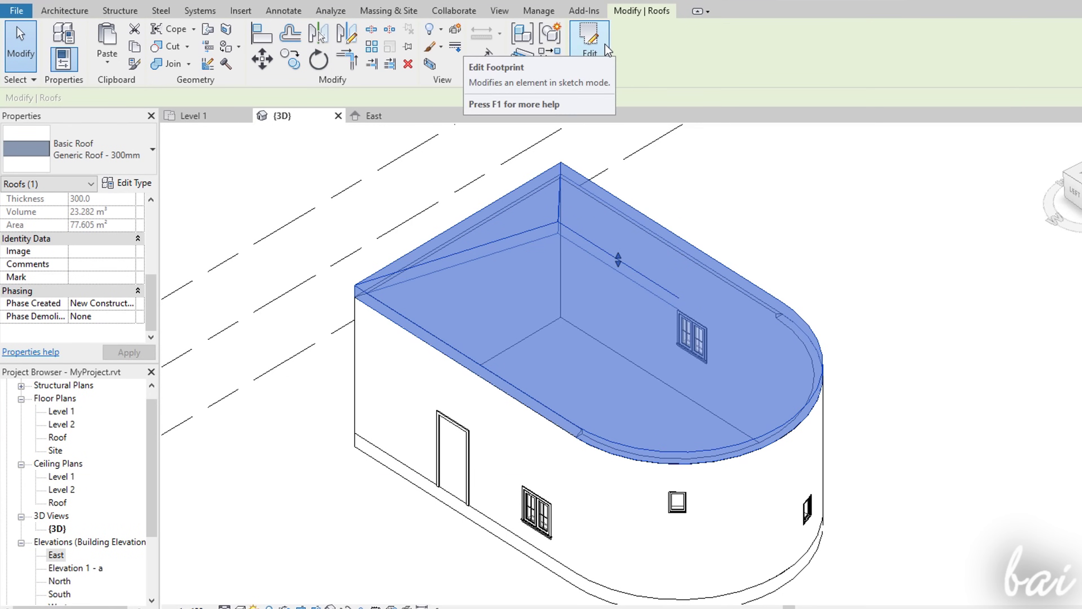
Inspect the roof's footprint and sub-elements, then use Reset Shape to flatten it
click(589, 47)
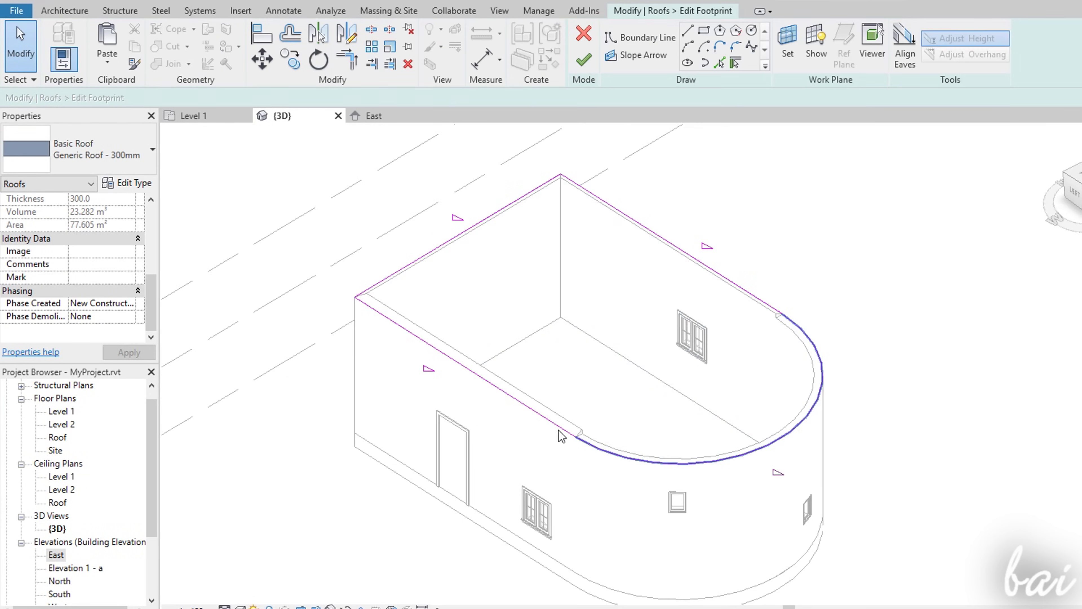
click(681, 309)
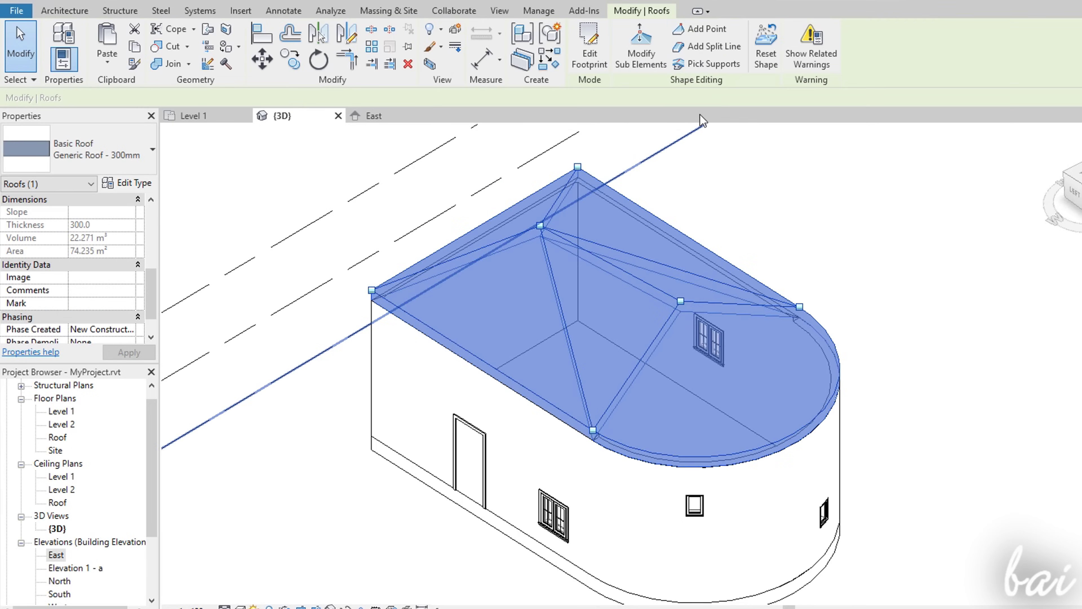
click(650, 52)
click(681, 300)
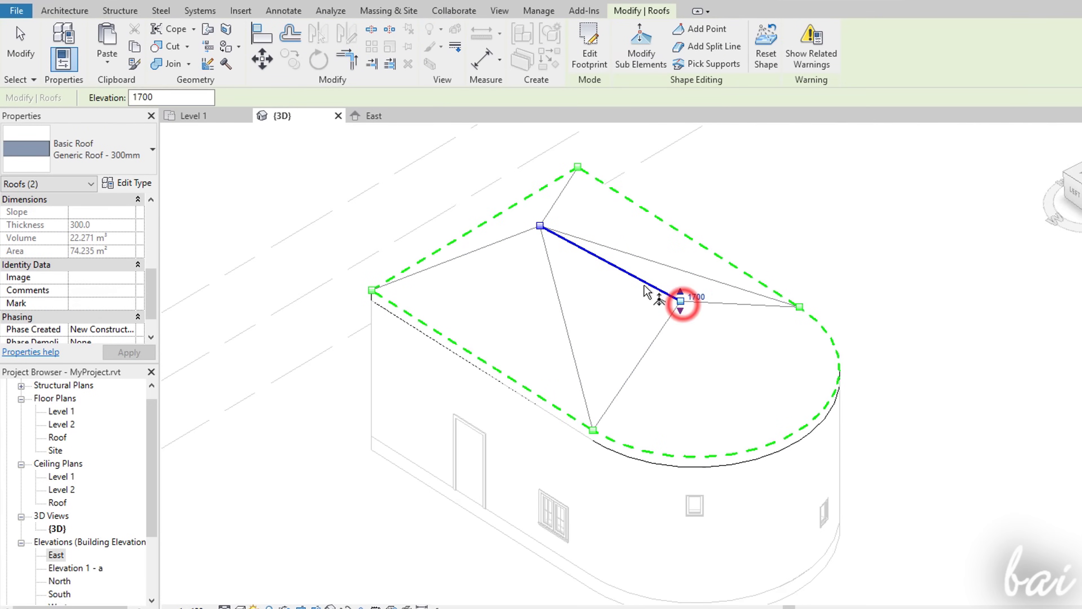
click(610, 265)
key(Escape)
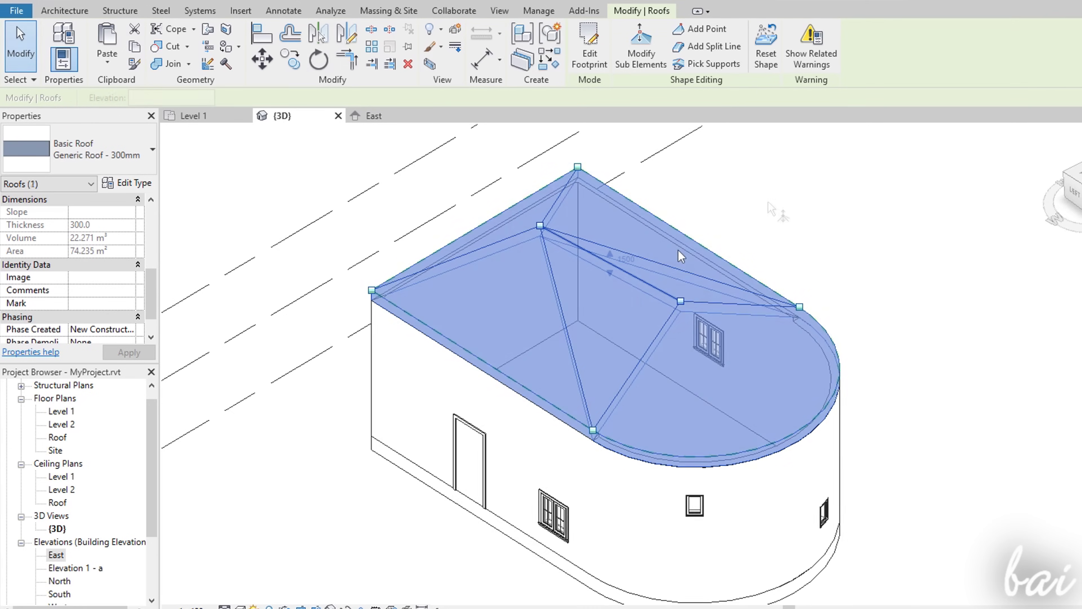
click(765, 60)
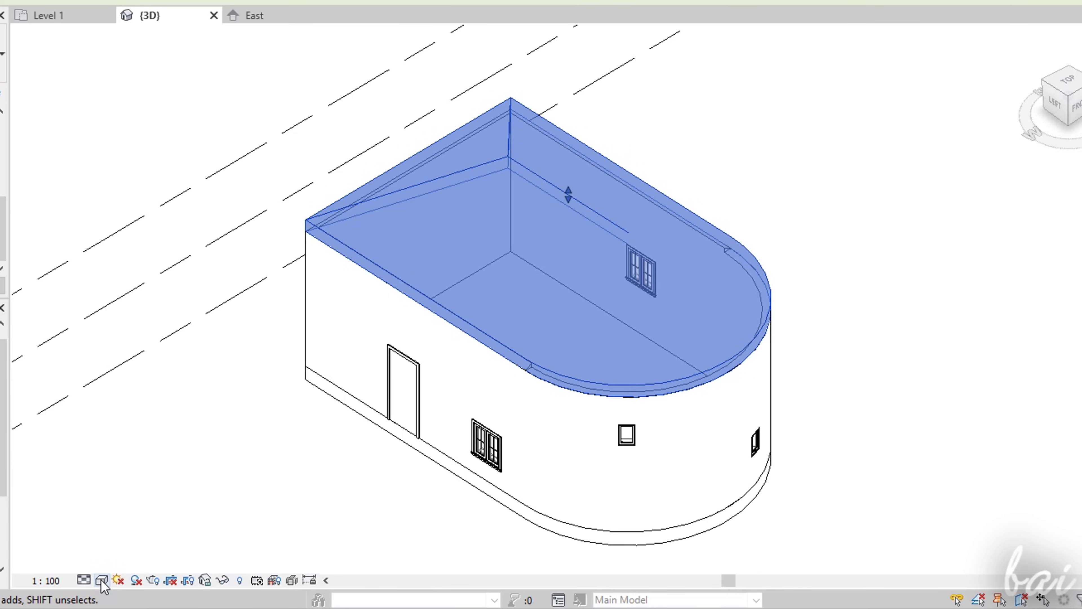
click(101, 580)
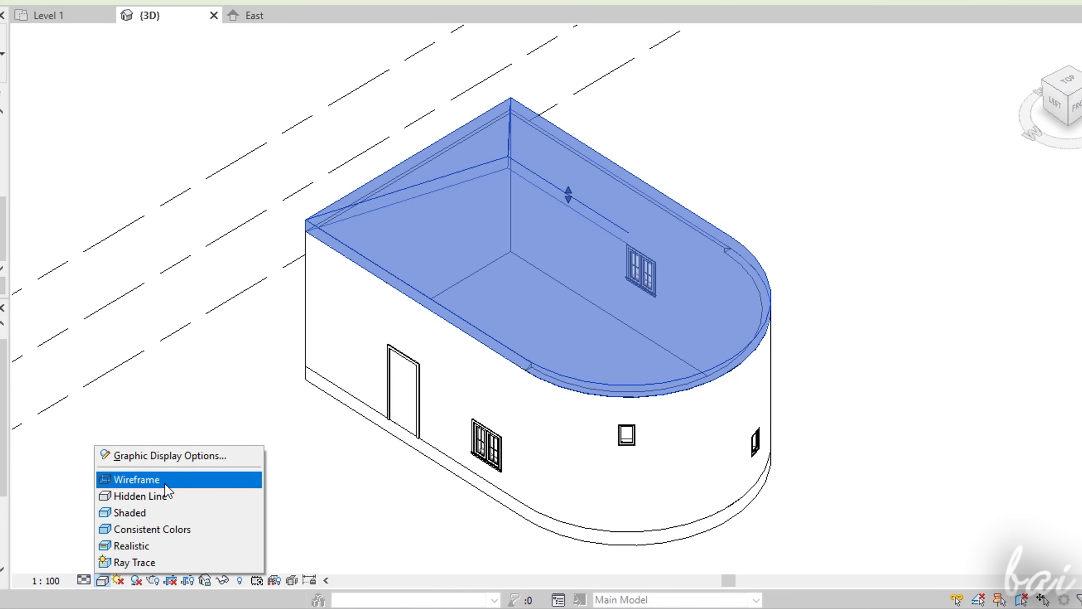
click(163, 495)
click(102, 579)
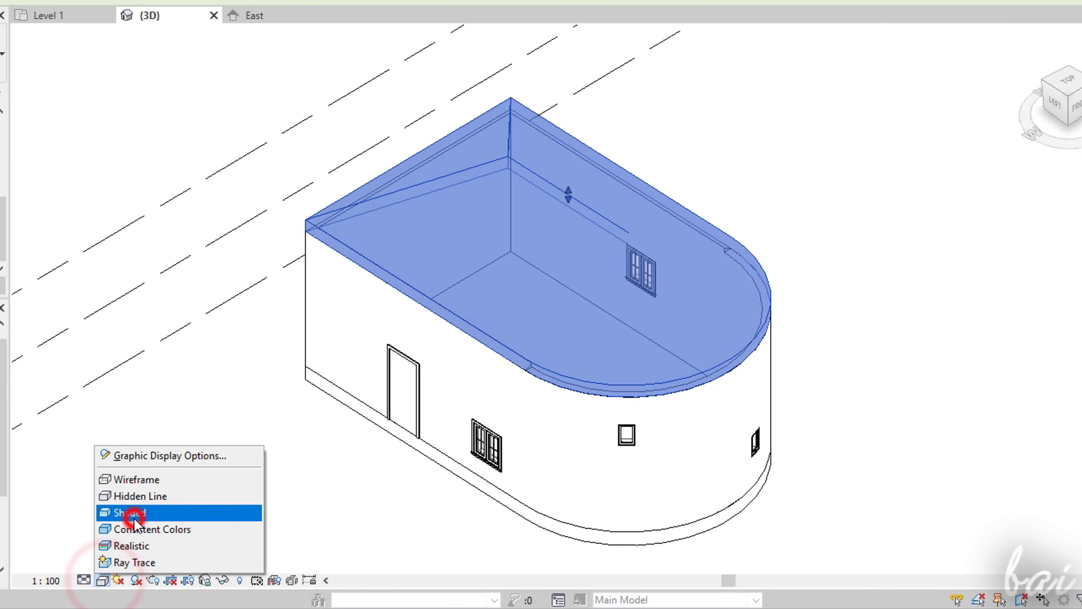
click(134, 514)
key(h)
key(l)
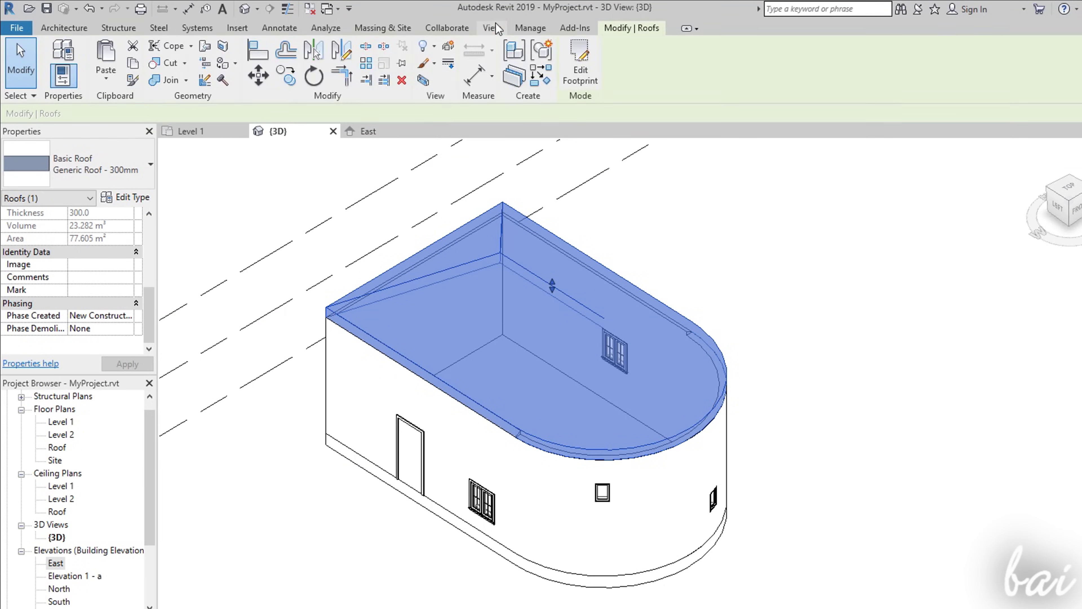
Open the Rendering dialog for the 3D view from the View tab
click(492, 28)
click(359, 46)
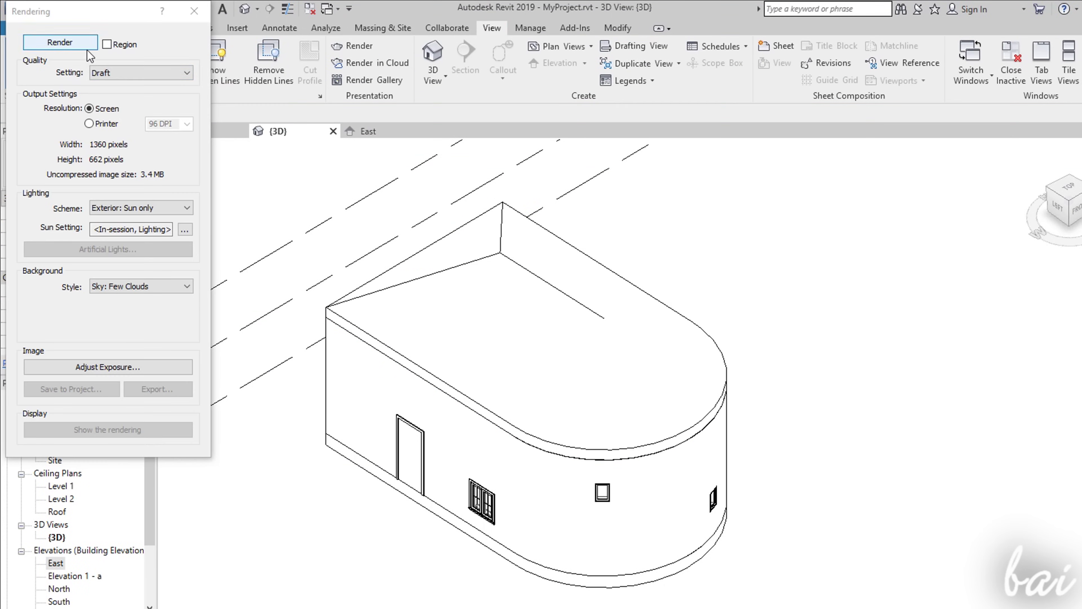